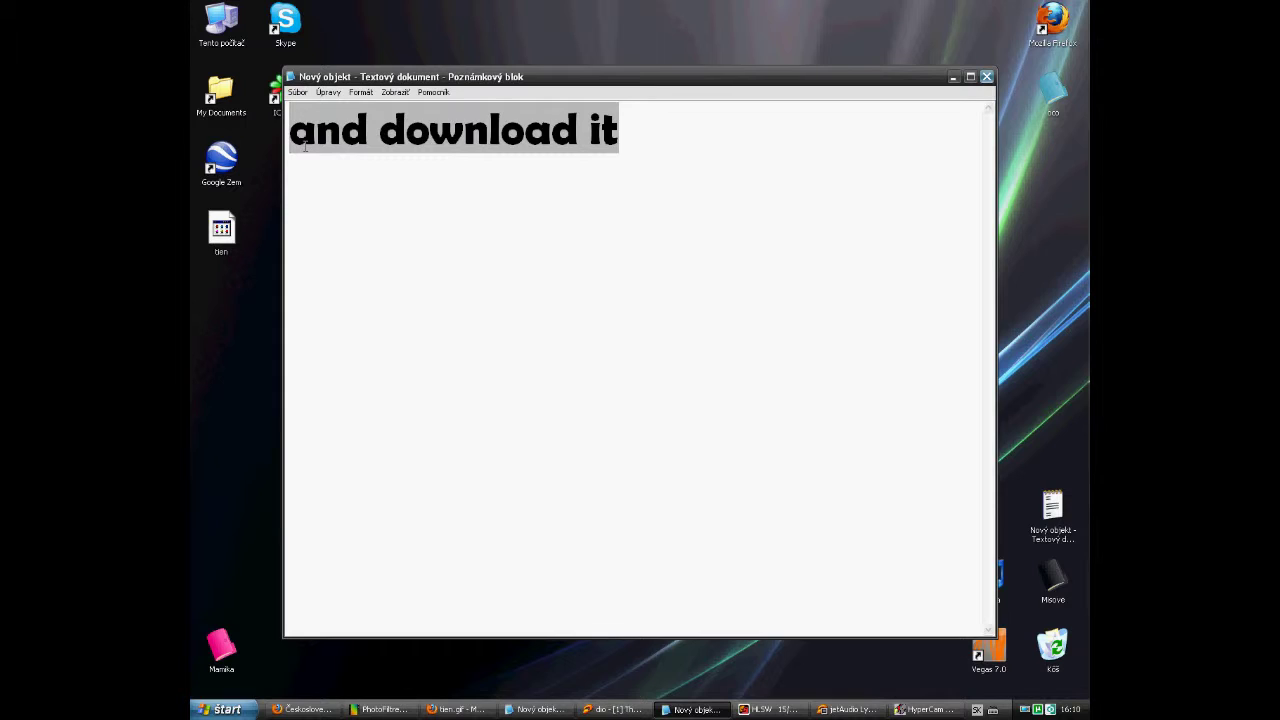
- Replace the note's text with "now put this to your Photofiltre studio directory"
text(put )
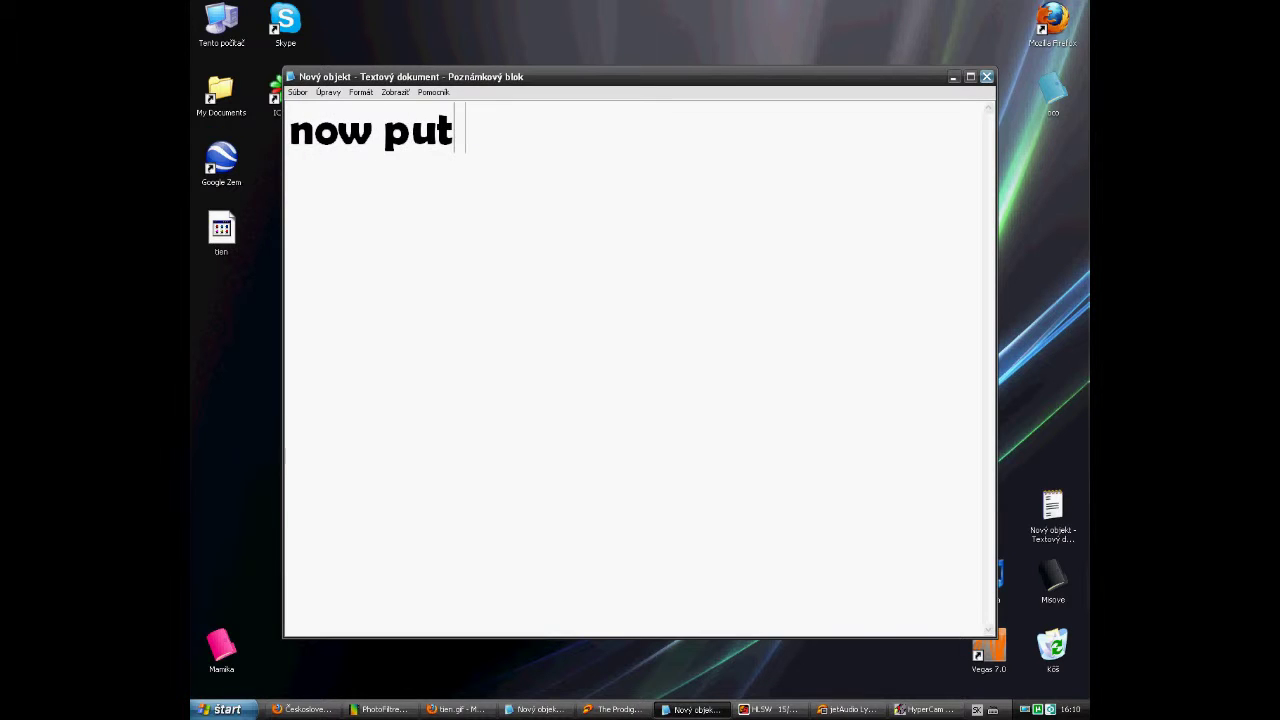
text(this to you)
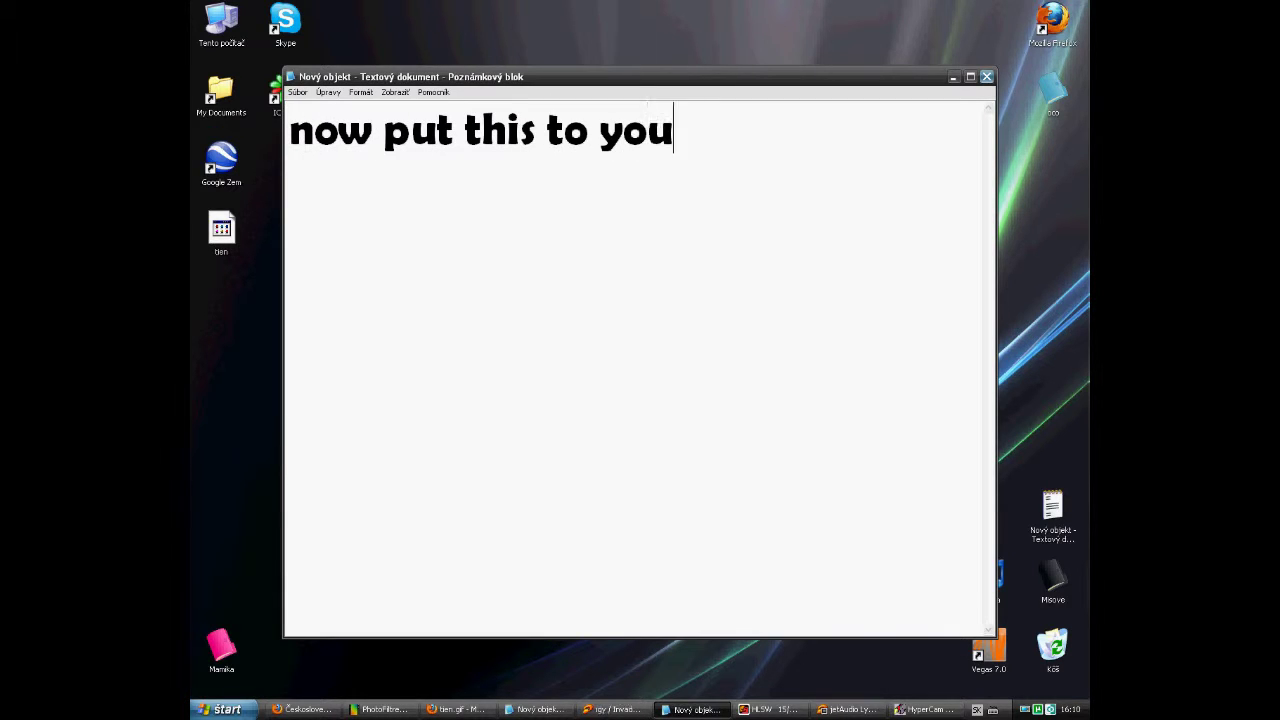
text(r Pho)
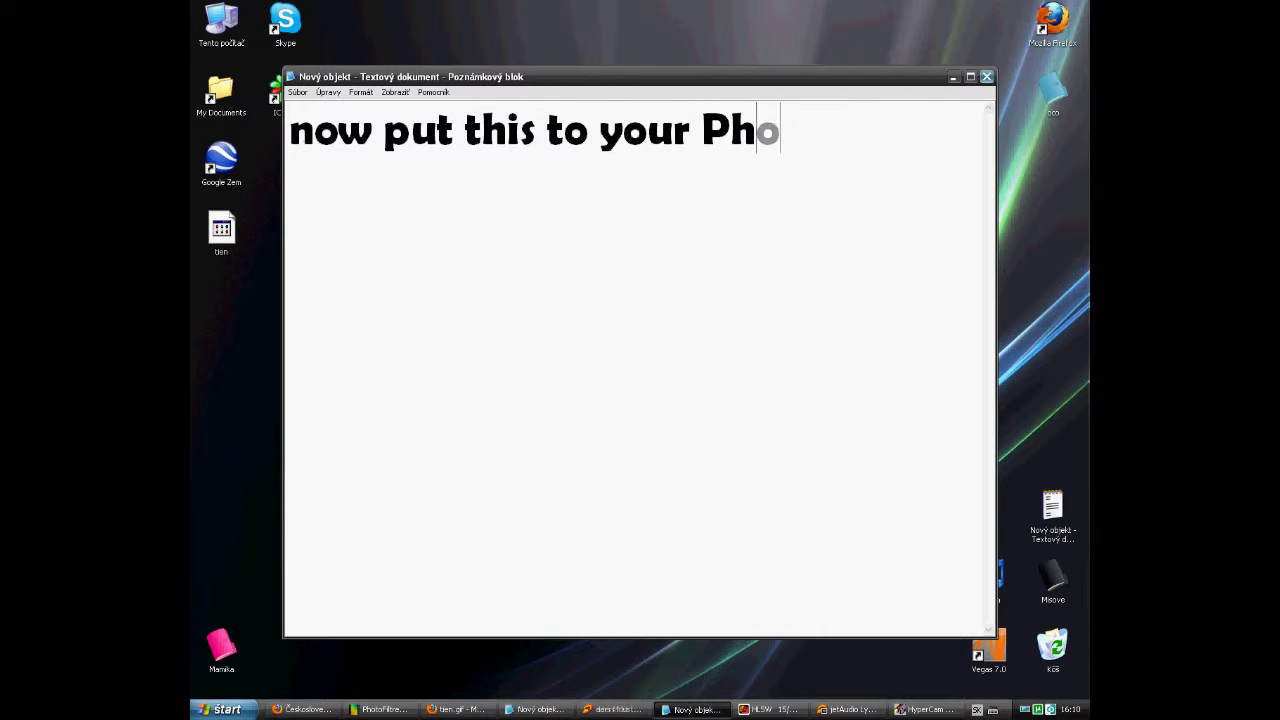
text(tofiltre studio )
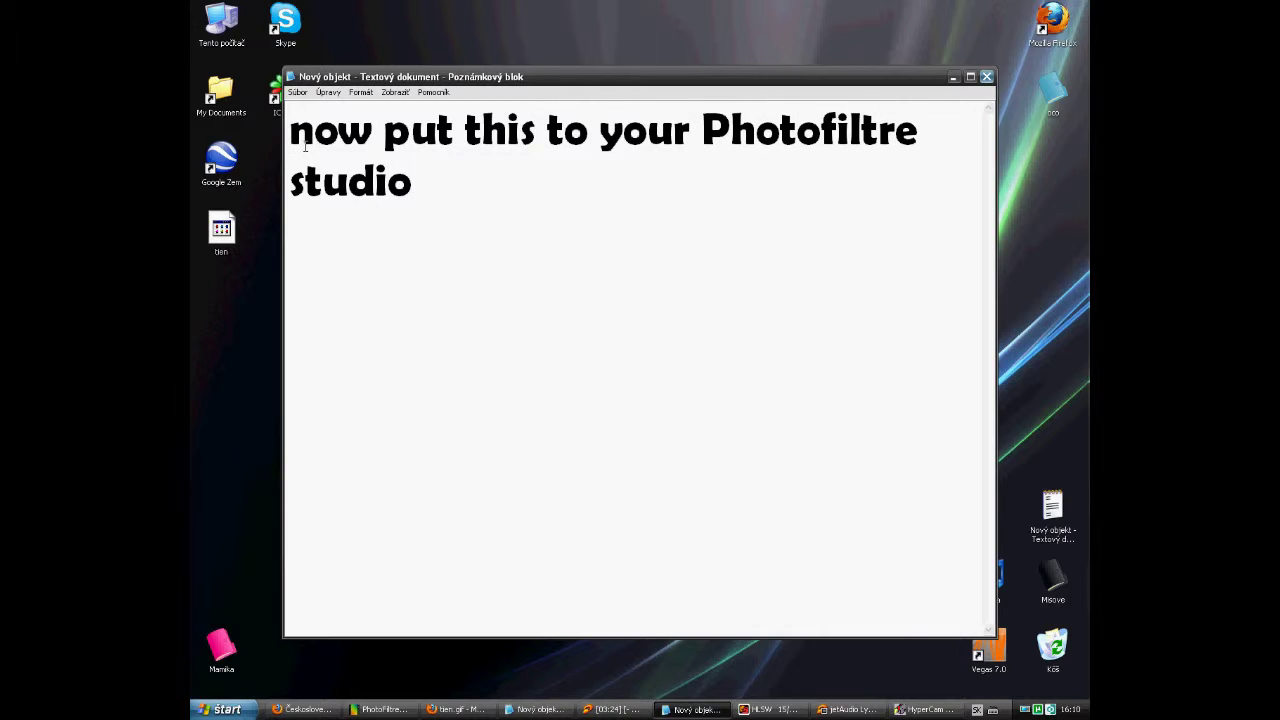
text(directory)
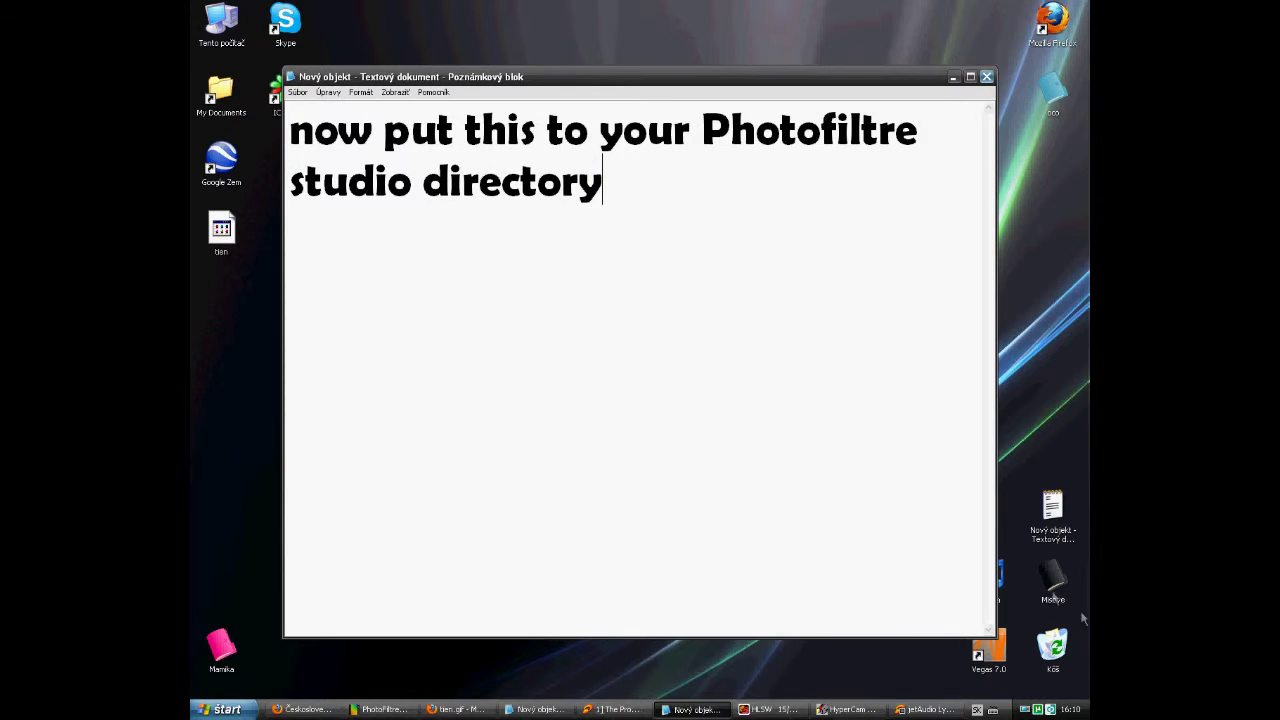
- Open the PhotoFiltre Studio X folder inside Programy, starting from the black desktop folder, and move its window clear of the note
double_click(1052, 579)
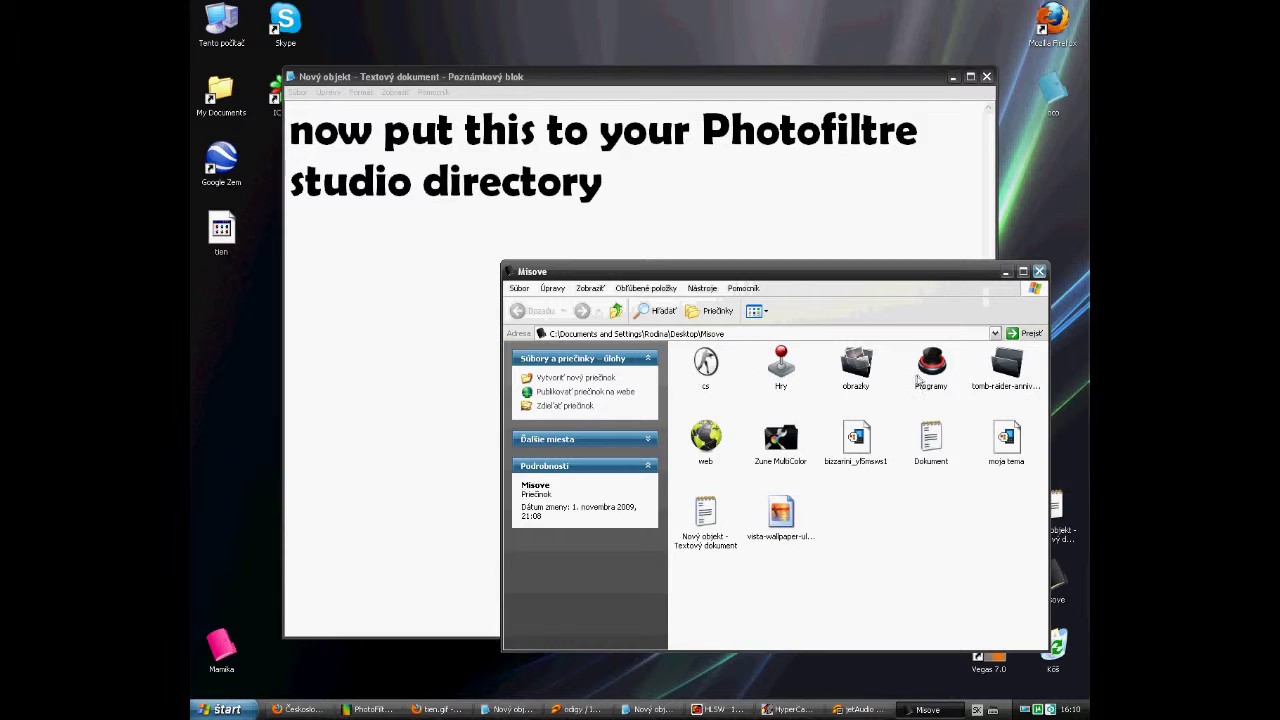
double_click(919, 378)
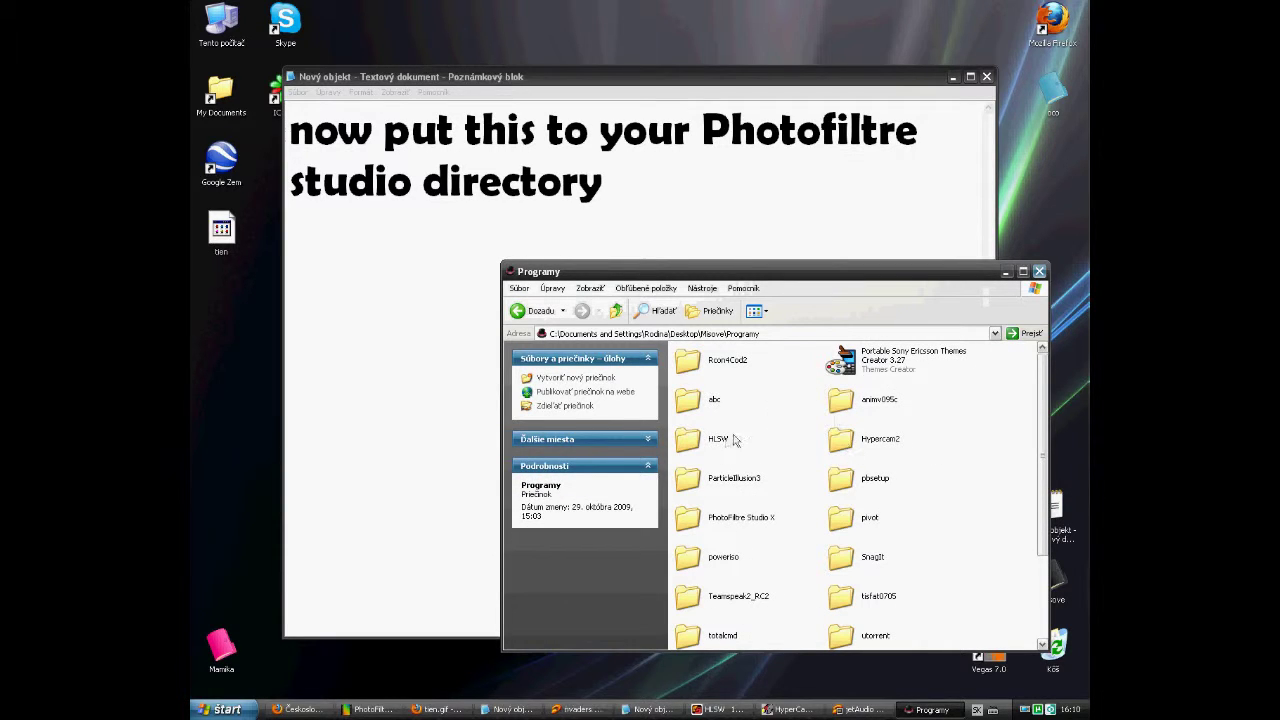
scroll(760, 469, down, 3)
double_click(700, 400)
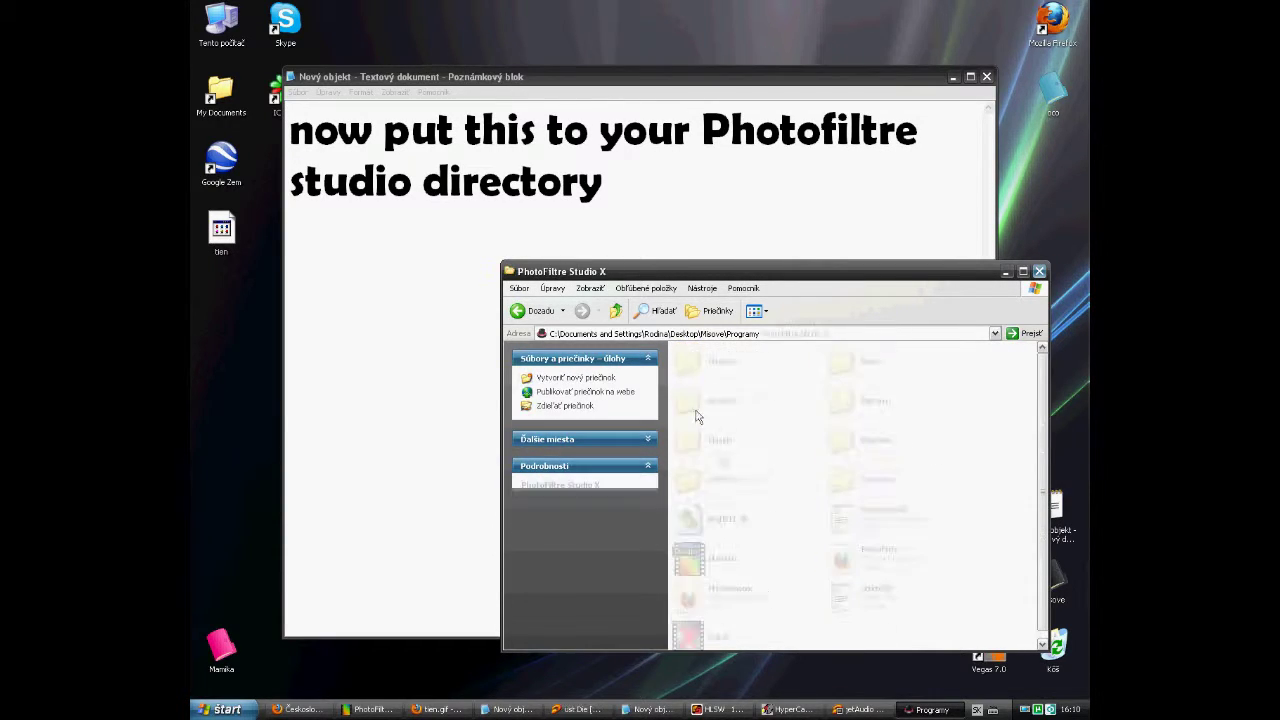
drag(744, 279, 614, 276)
- Add a new line reading "to MASKS" to the note
click(657, 214)
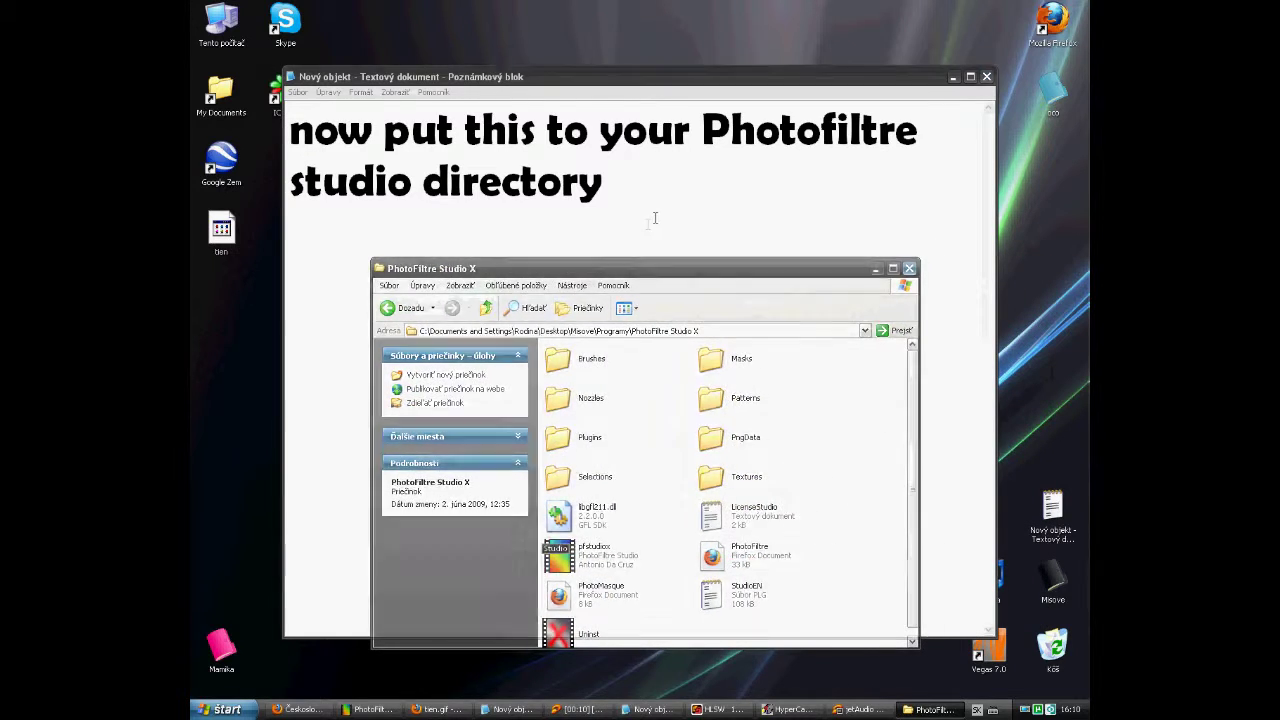
key(Return)
text(to )
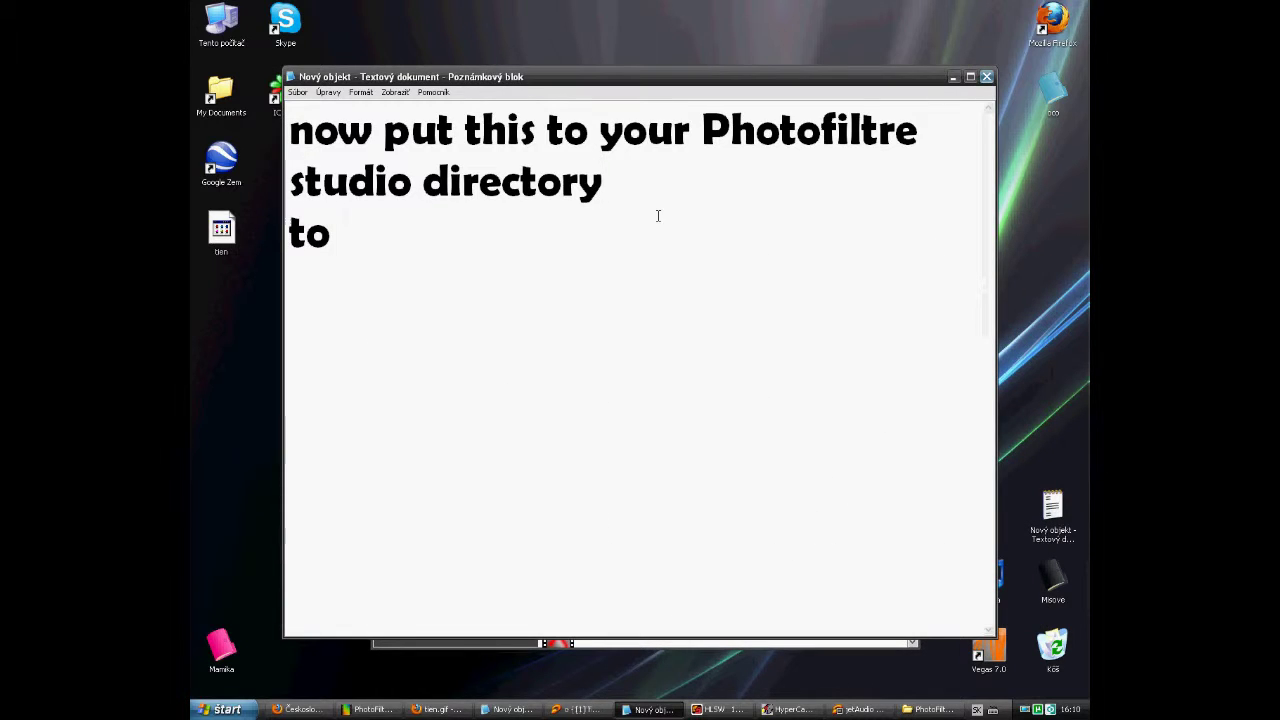
text(MASKS)
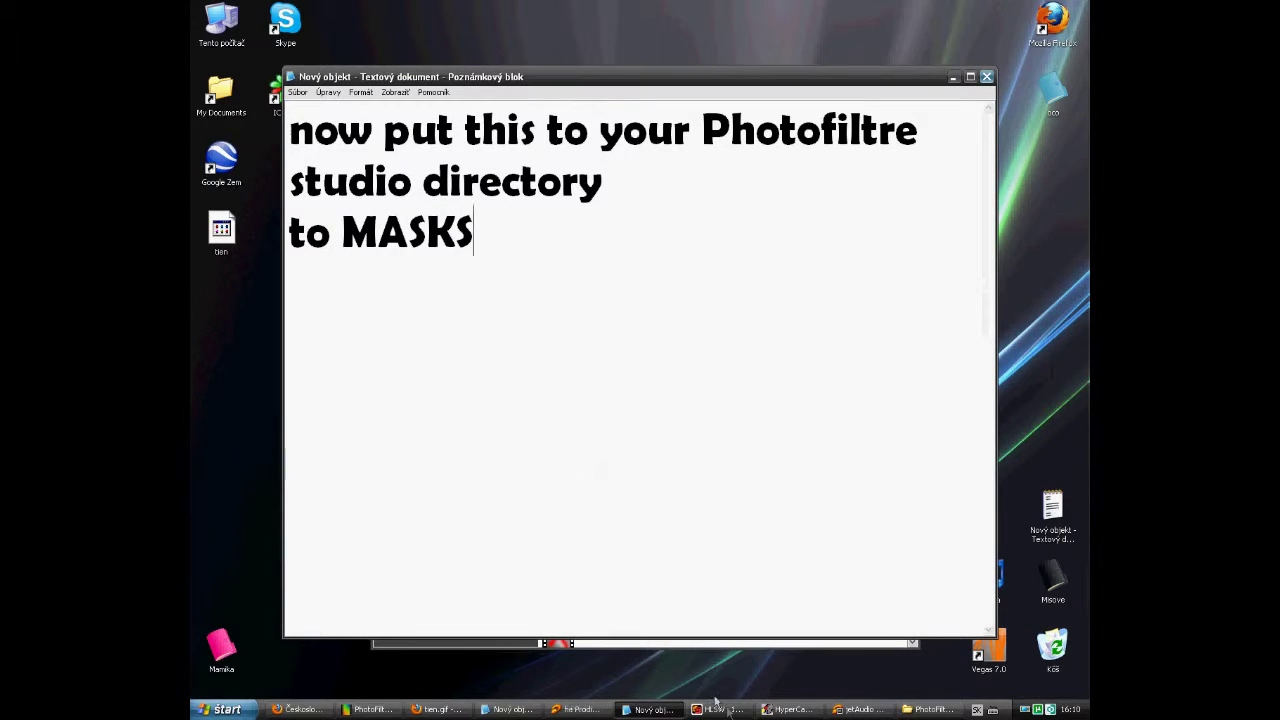
- Paste the tien file into PhotoFiltre Studio X's Masks folder, replacing the existing copy, and close the folder
key(alt+Tab)
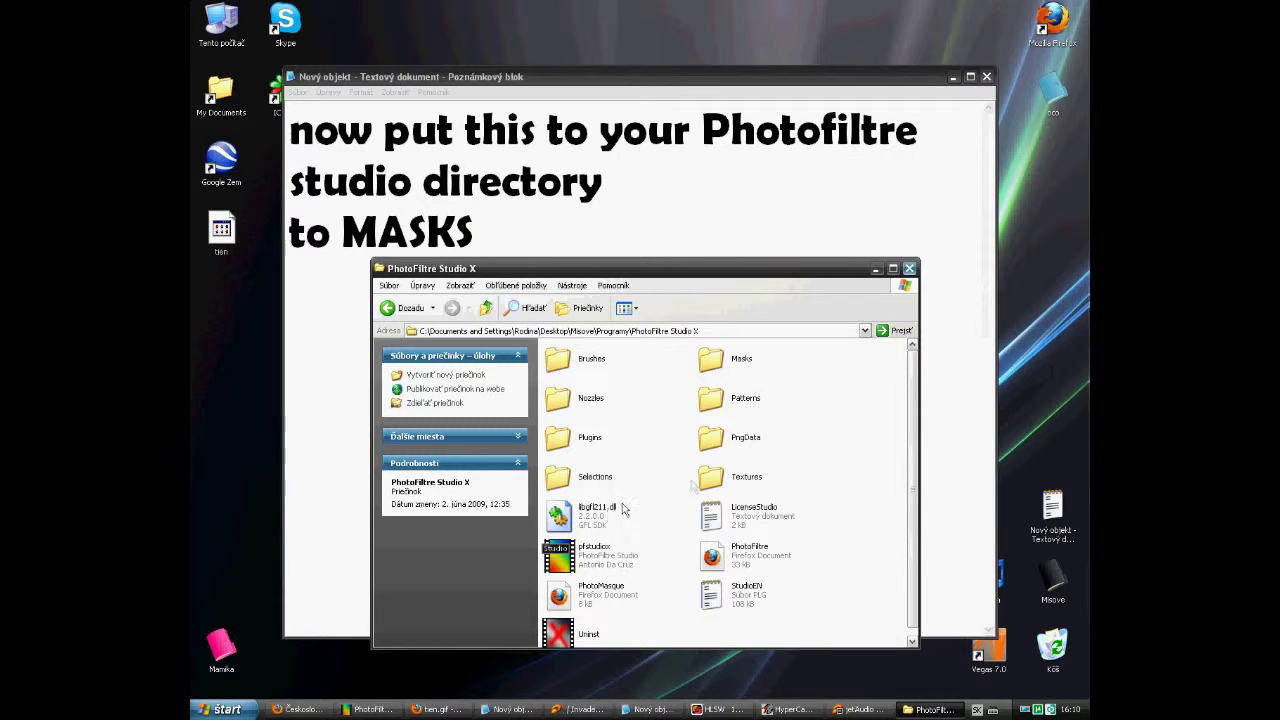
double_click(728, 362)
scroll(720, 455, down, 2)
scroll(720, 455, up, 3)
key(ctrl+v)
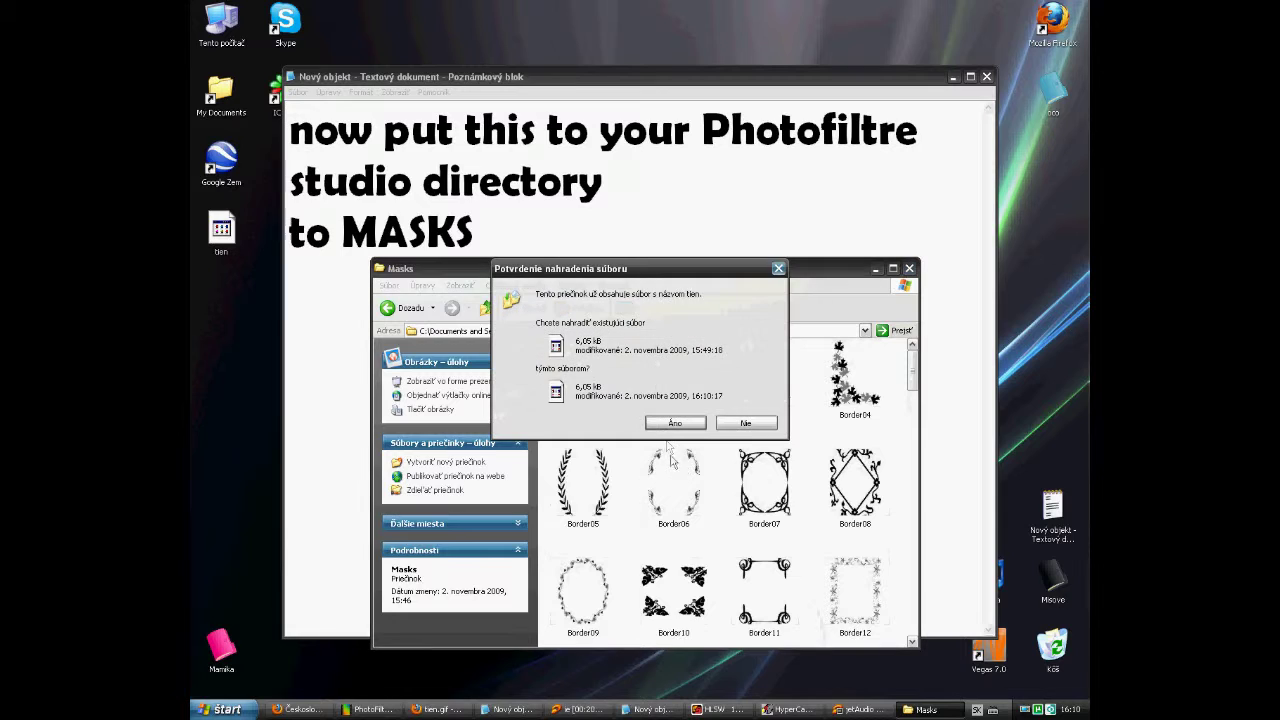
click(674, 423)
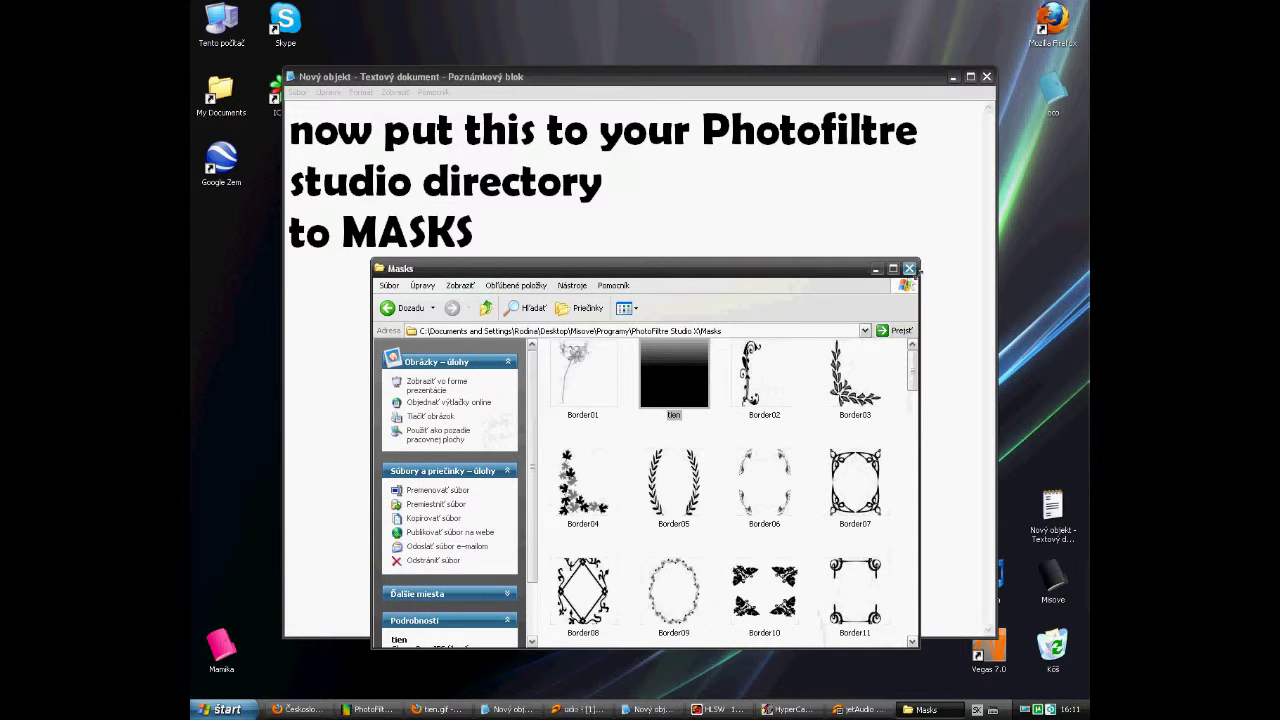
click(910, 268)
- Replace the whole note with "now open up you photo filtre"
drag(517, 254, 313, 158)
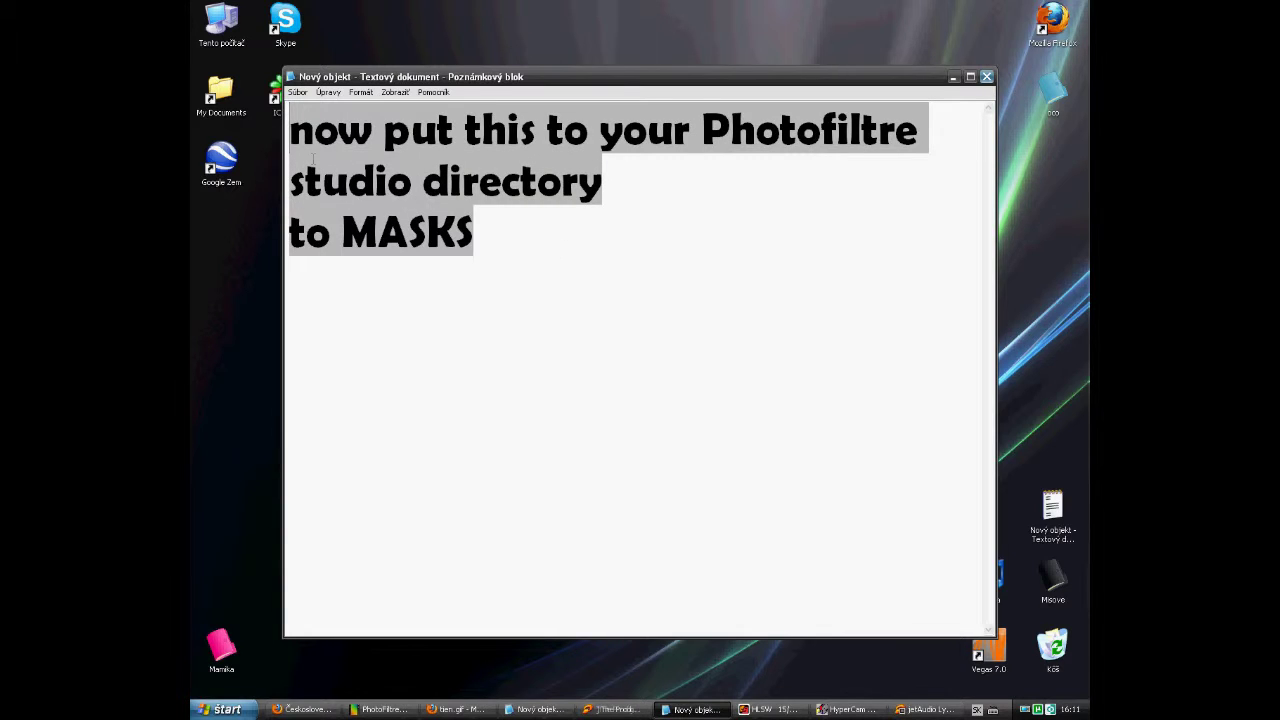
text(now o)
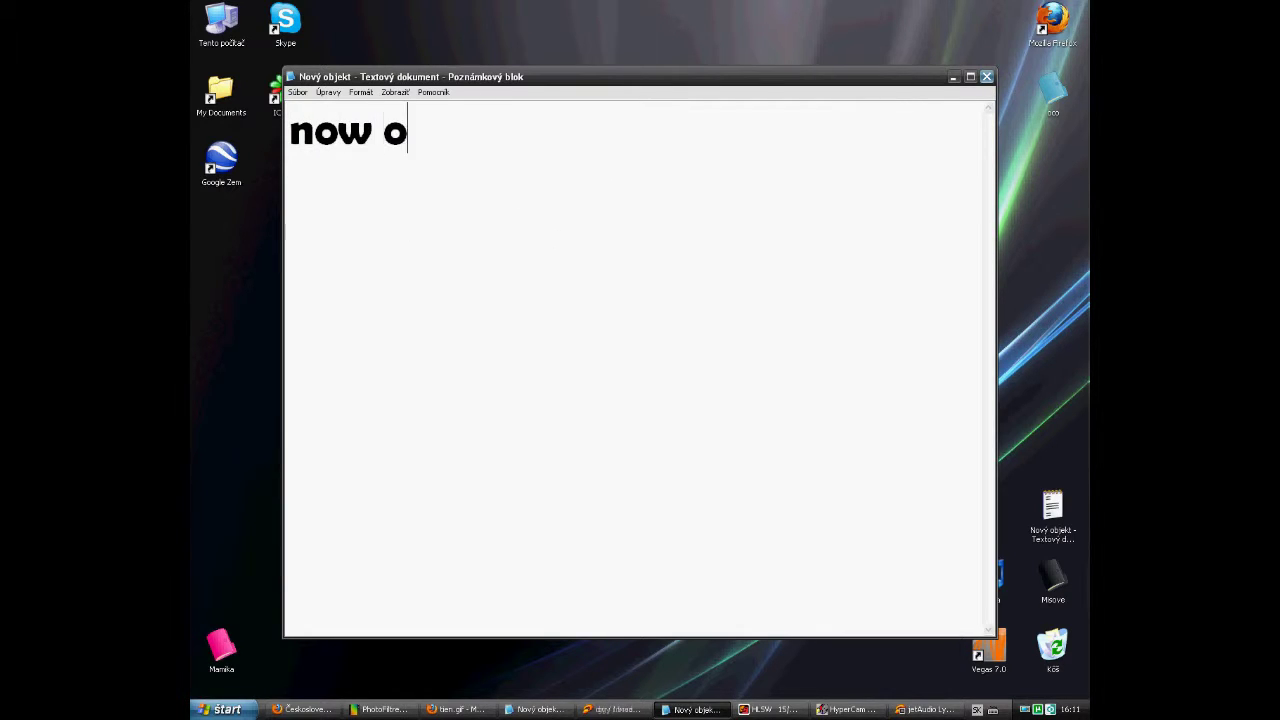
text(pen up you)
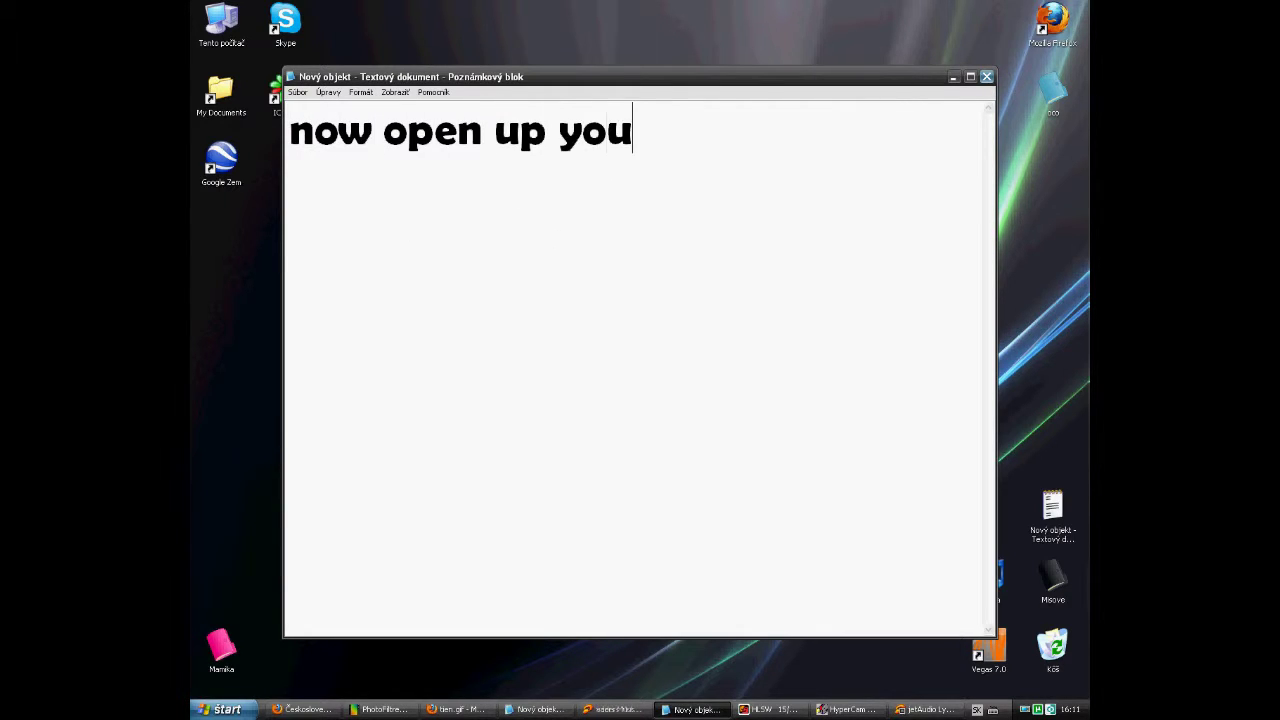
text( photo fi)
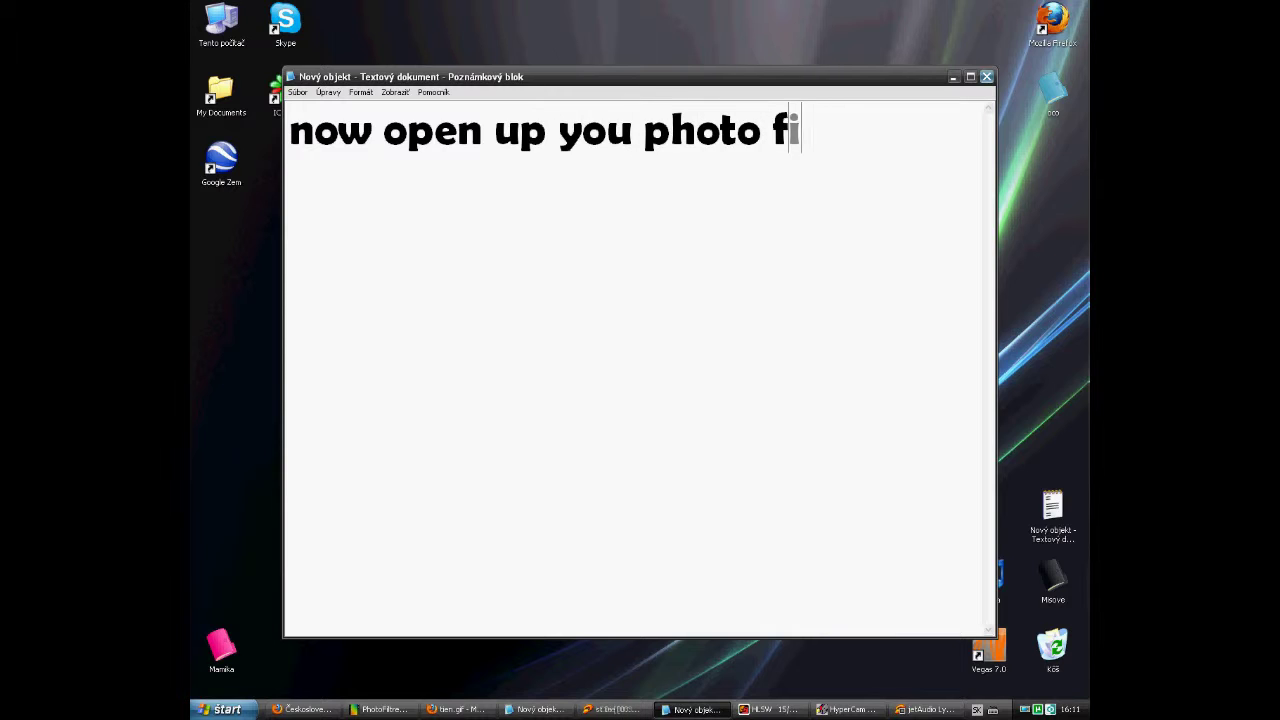
text(ltre)
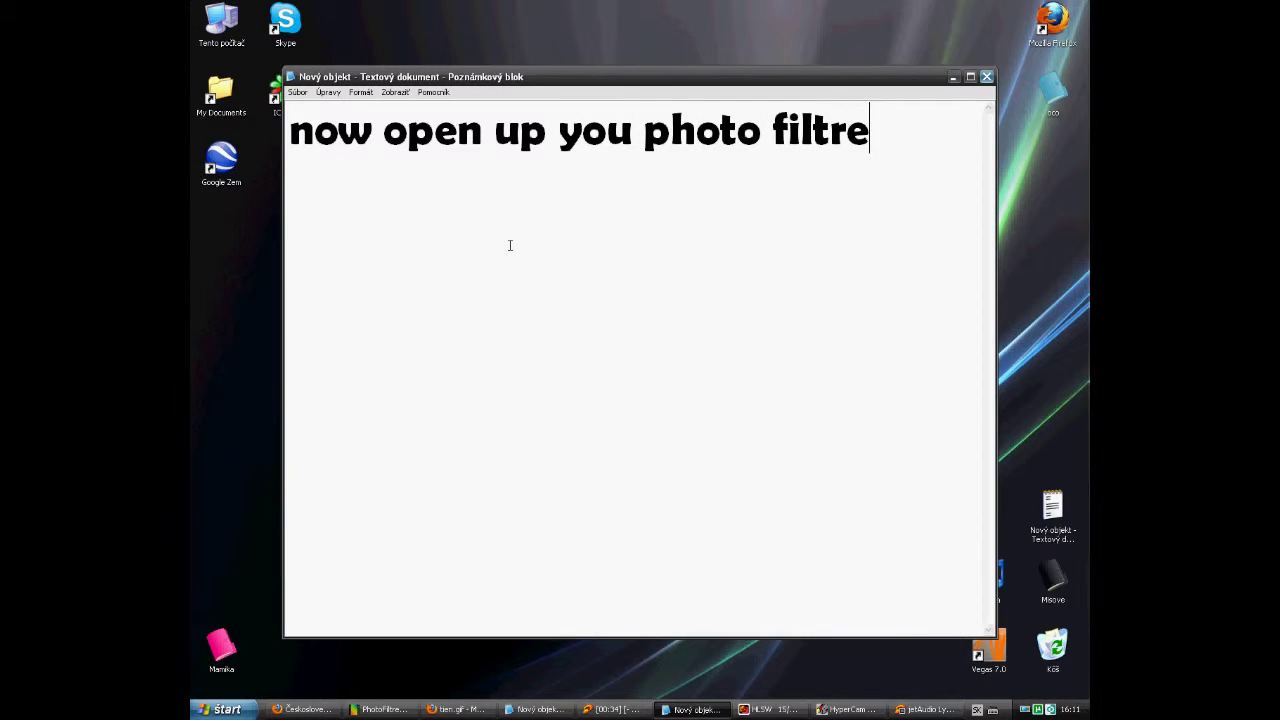
- Switch to PhotoFiltre Studio X with the second note beneath it and write "and add any text" in that note
click(728, 704)
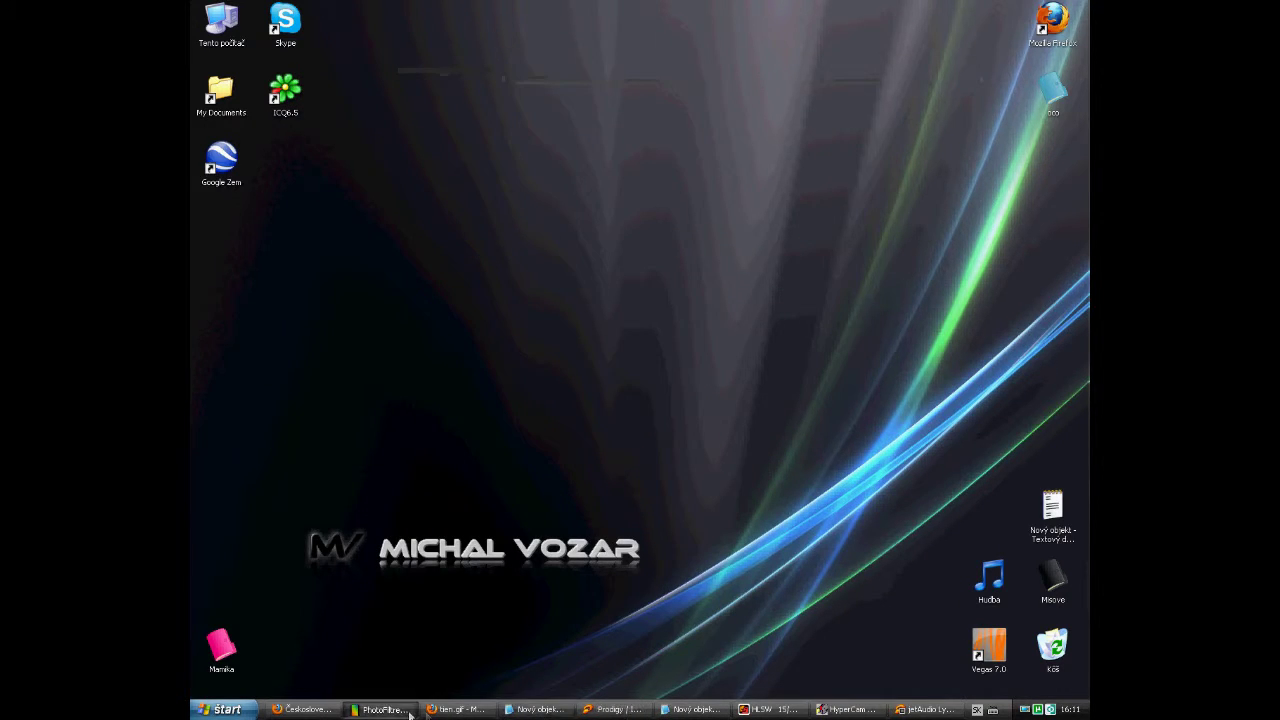
click(536, 709)
text(and)
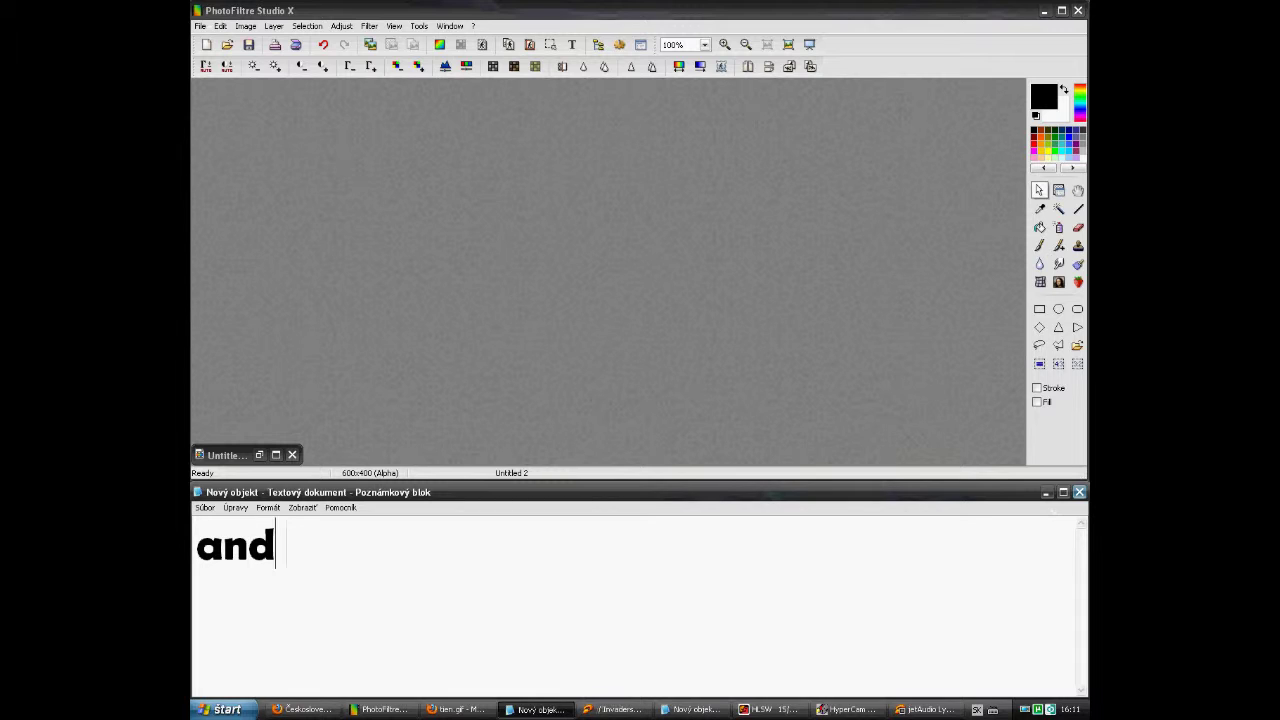
text( add any text)
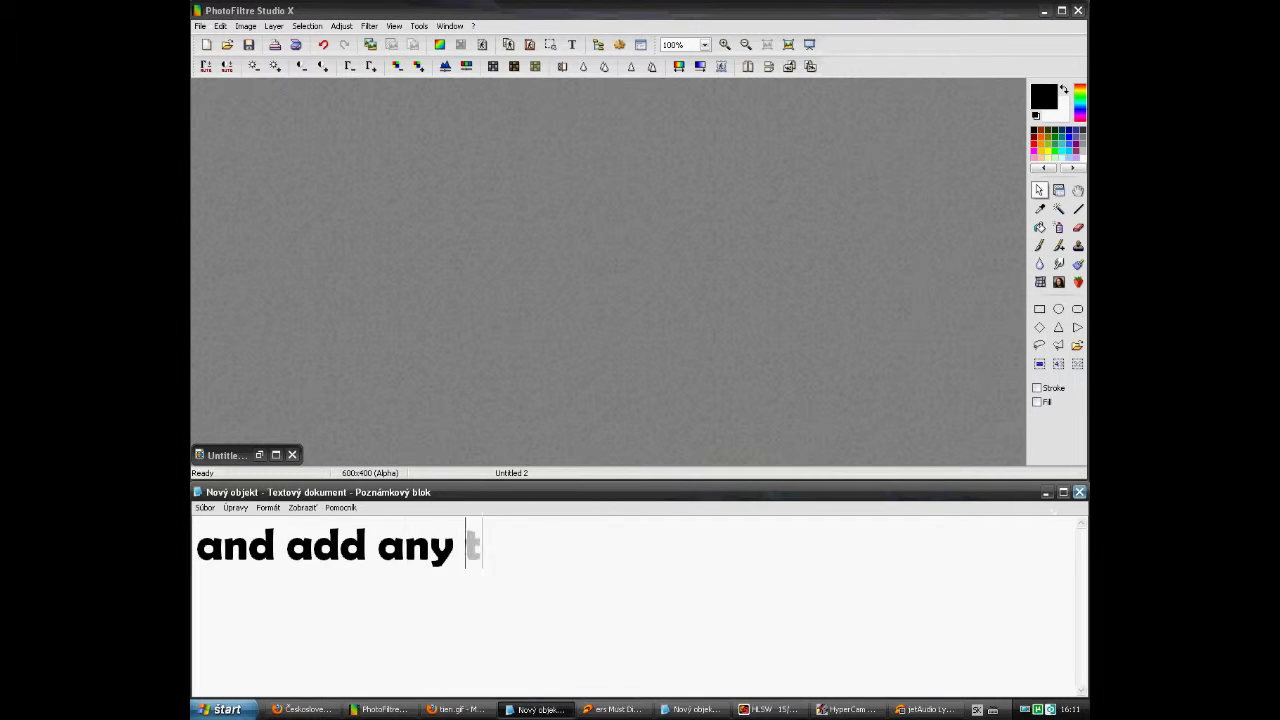
- Create a new 600 x 400 pixel image with automatic transparency and place its window in the middle of the workspace
click(506, 137)
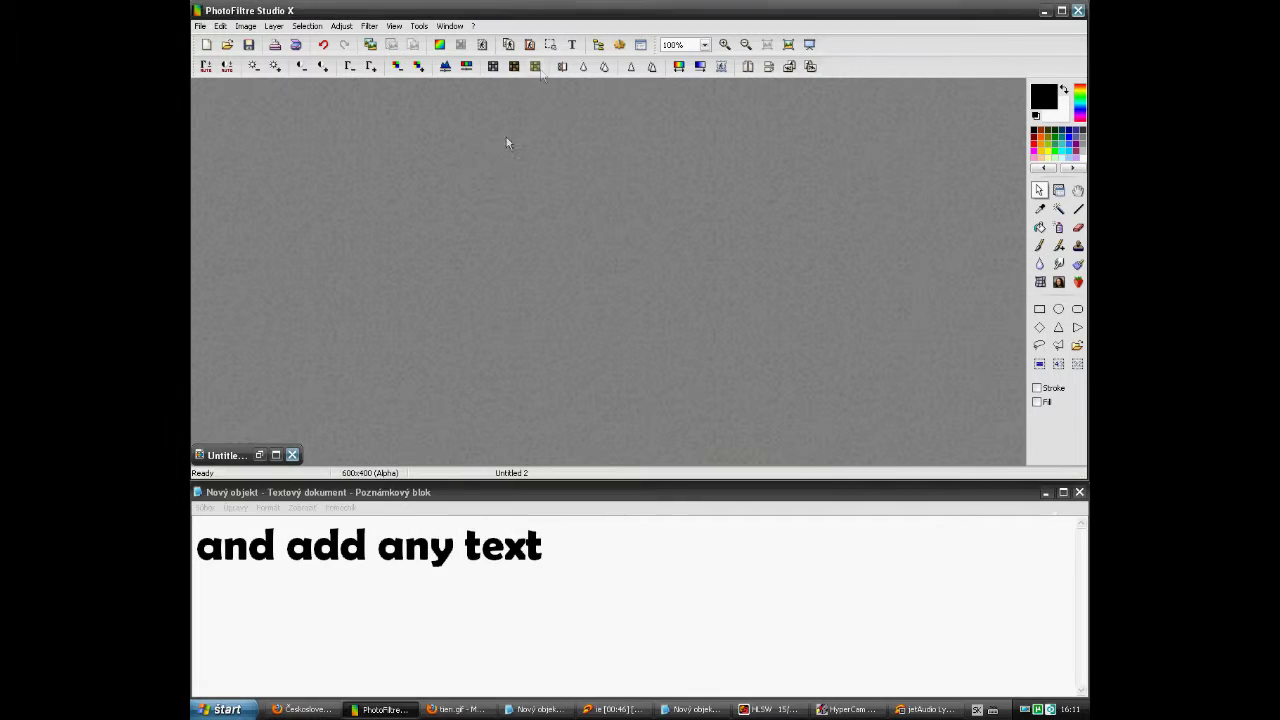
click(571, 44)
click(825, 202)
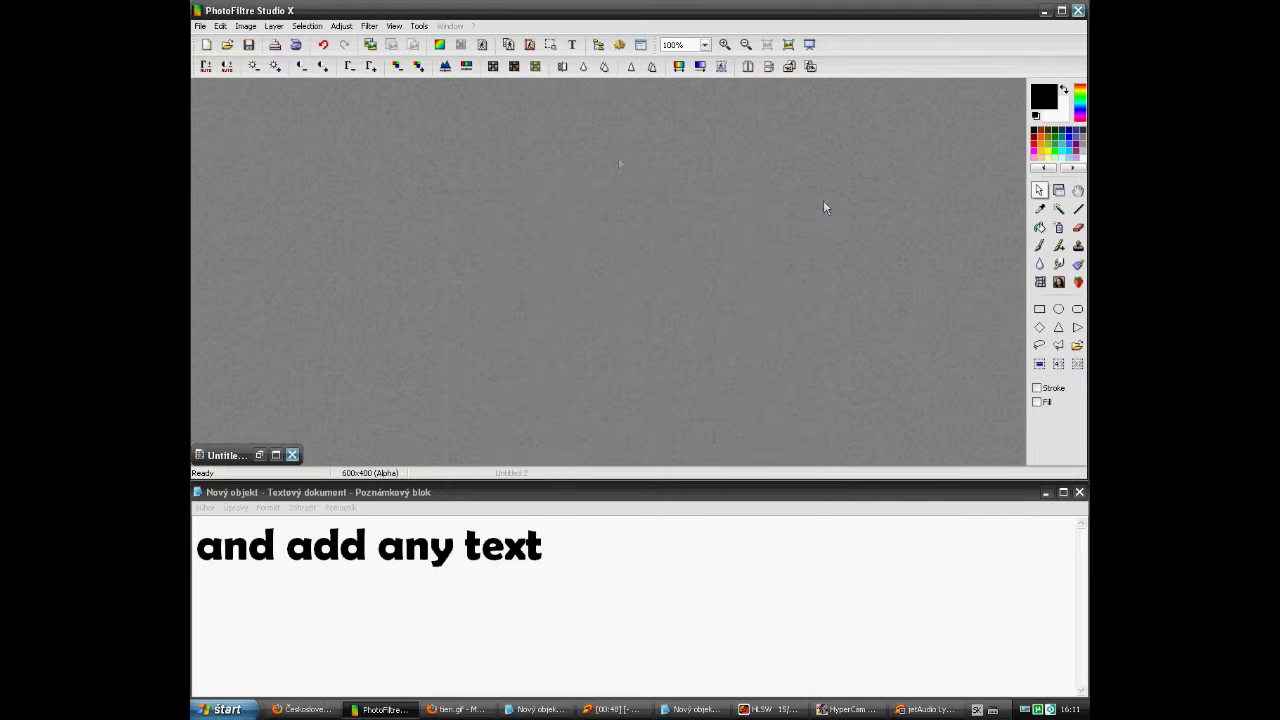
click(207, 66)
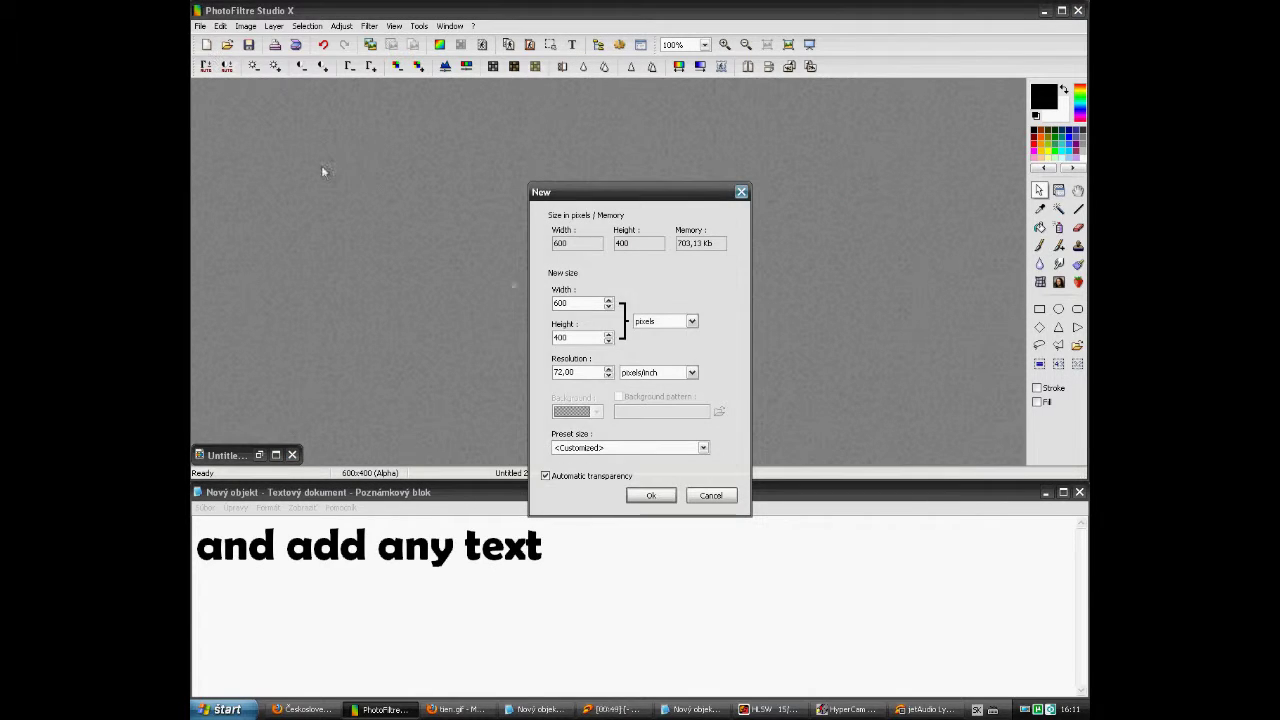
click(650, 496)
drag(550, 104, 680, 125)
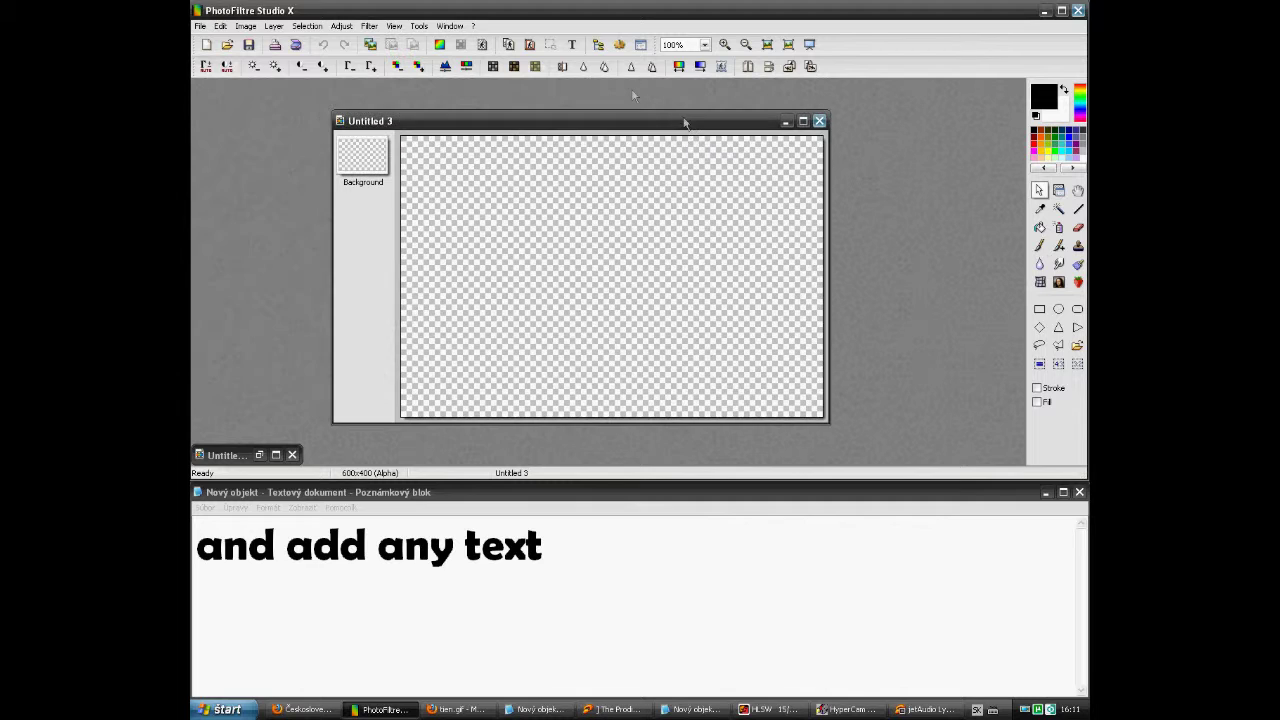
- Add the text WARNING to the image in Ethnocentric, size 48, coloured grey
click(572, 44)
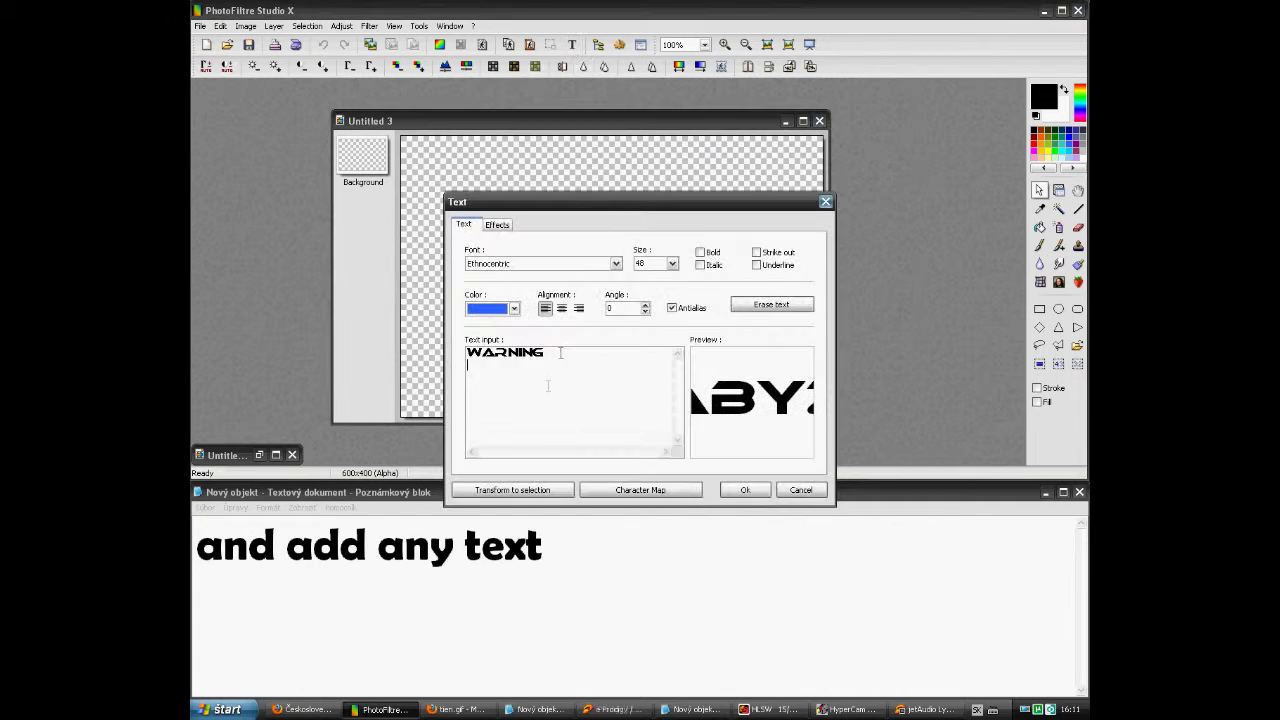
click(512, 312)
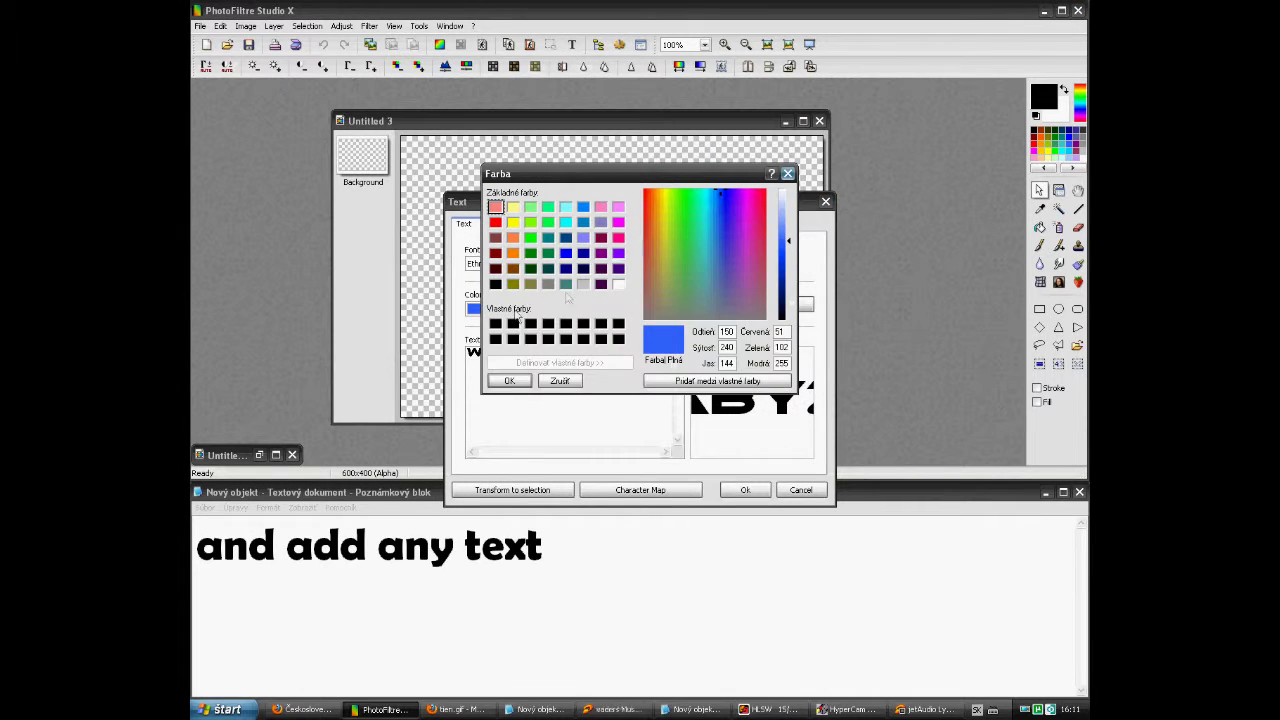
click(788, 174)
click(514, 309)
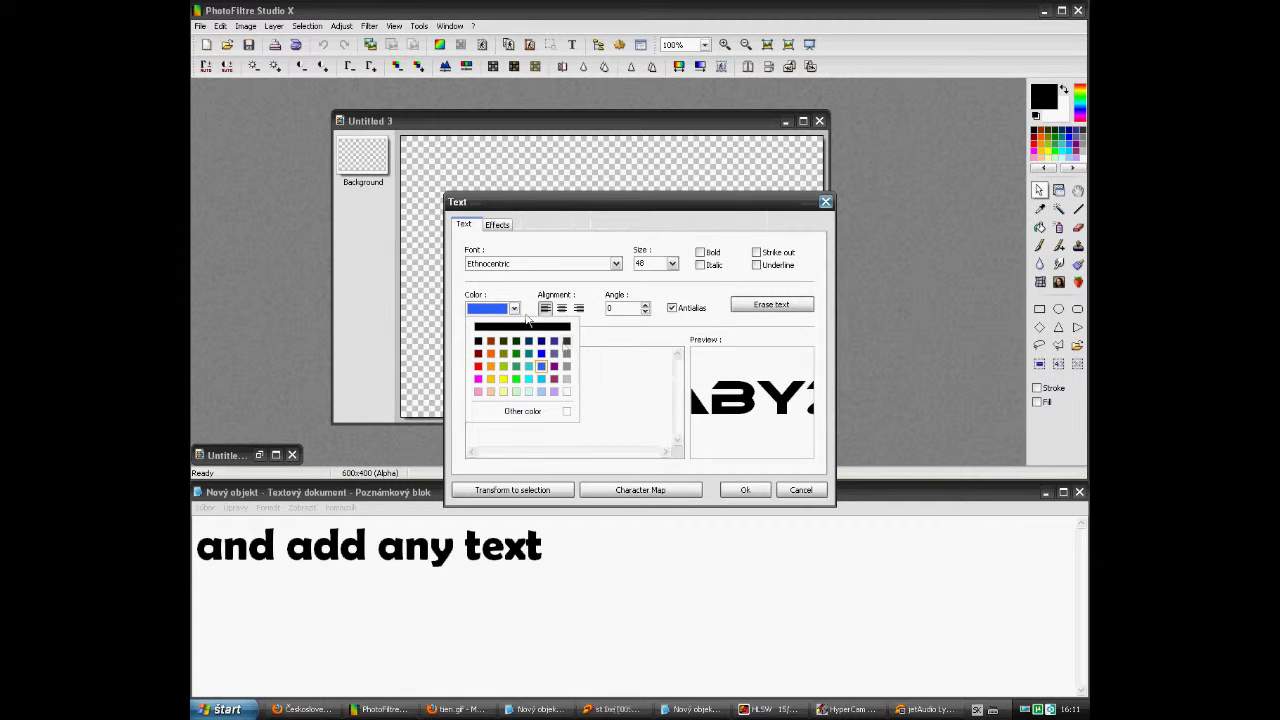
click(566, 368)
click(514, 308)
click(563, 352)
click(514, 308)
click(562, 352)
click(500, 228)
click(465, 225)
click(745, 490)
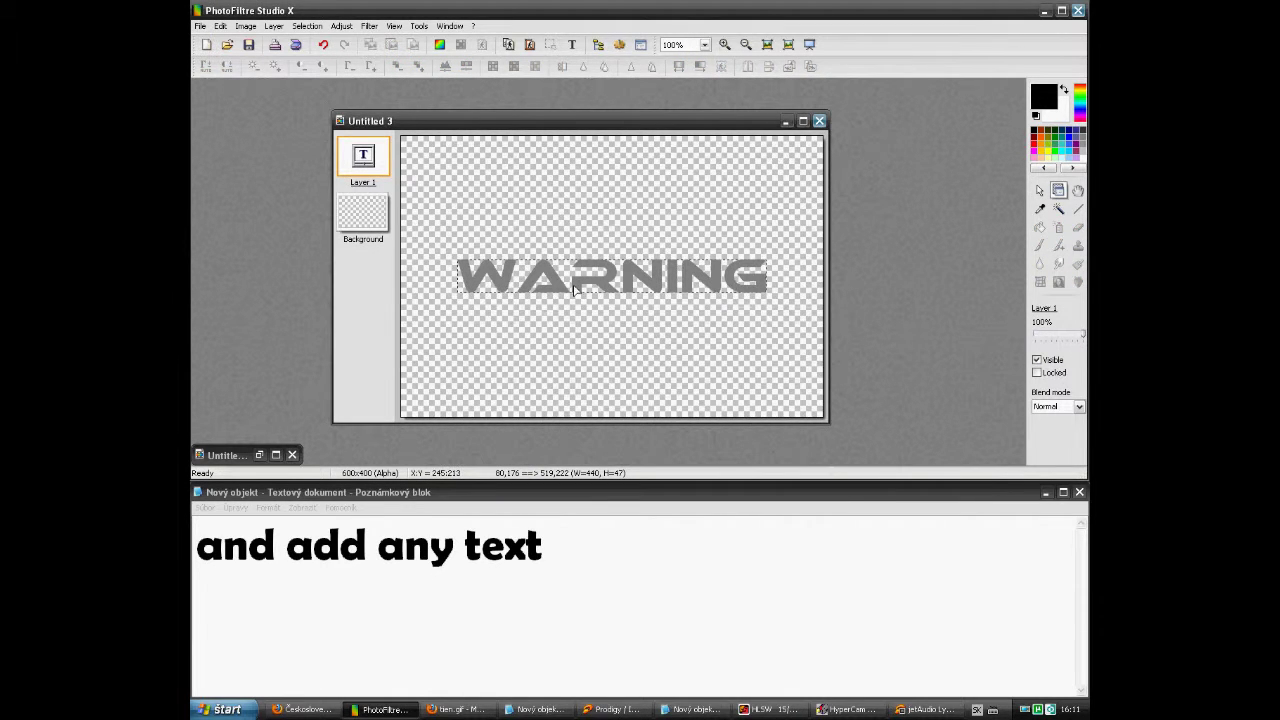
- Reopen the WARNING text layer's settings and change an option in its text effects
right_click(363, 157)
click(400, 222)
click(497, 225)
click(469, 367)
click(745, 490)
- Replace the note's text with "like this.."
click(606, 563)
drag(606, 563, 222, 555)
key(Delete)
key(BackSpace)
text(like thois)
key(BackSpace)
key(BackSpace)
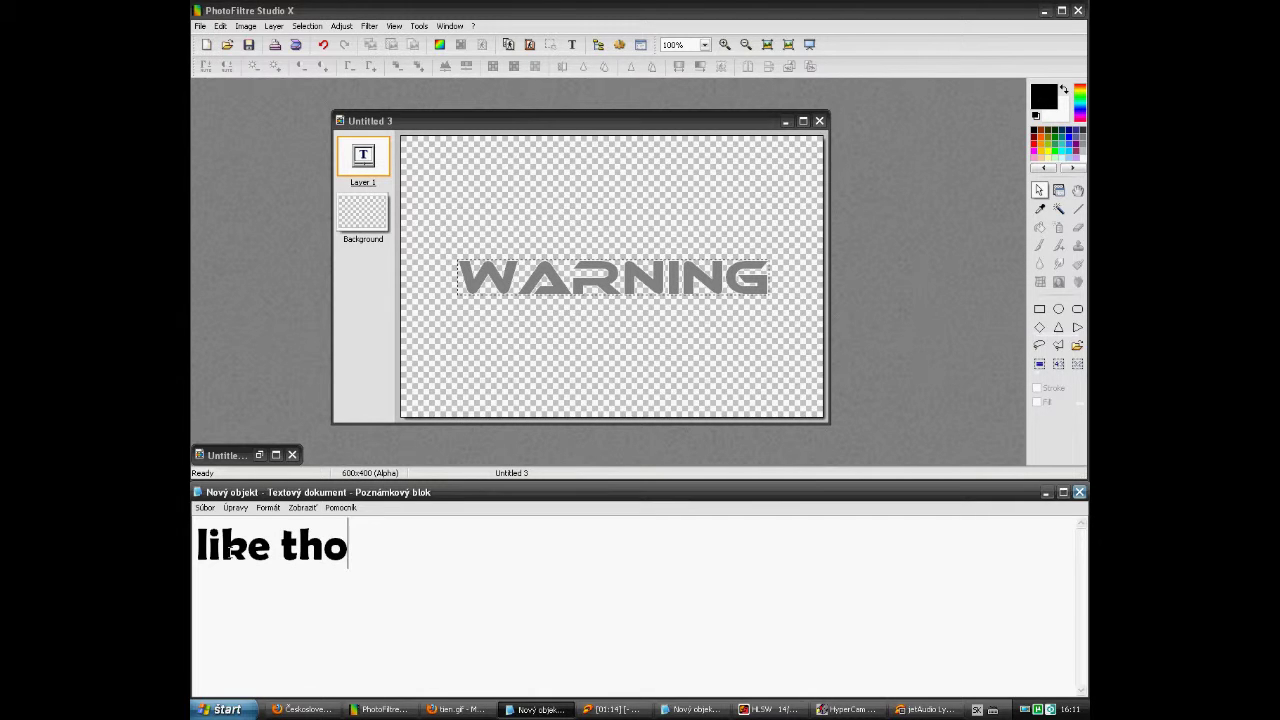
key(BackSpace)
text(is..)
- Clear the note and write "now ....make duplicate"
key(BackSpace)
key(BackSpace)
key(BackSpace)
key(BackSpace)
key(BackSpace)
key(BackSpace)
key(BackSpace)
key(BackSpace)
key(BackSpace)
key(BackSpace)
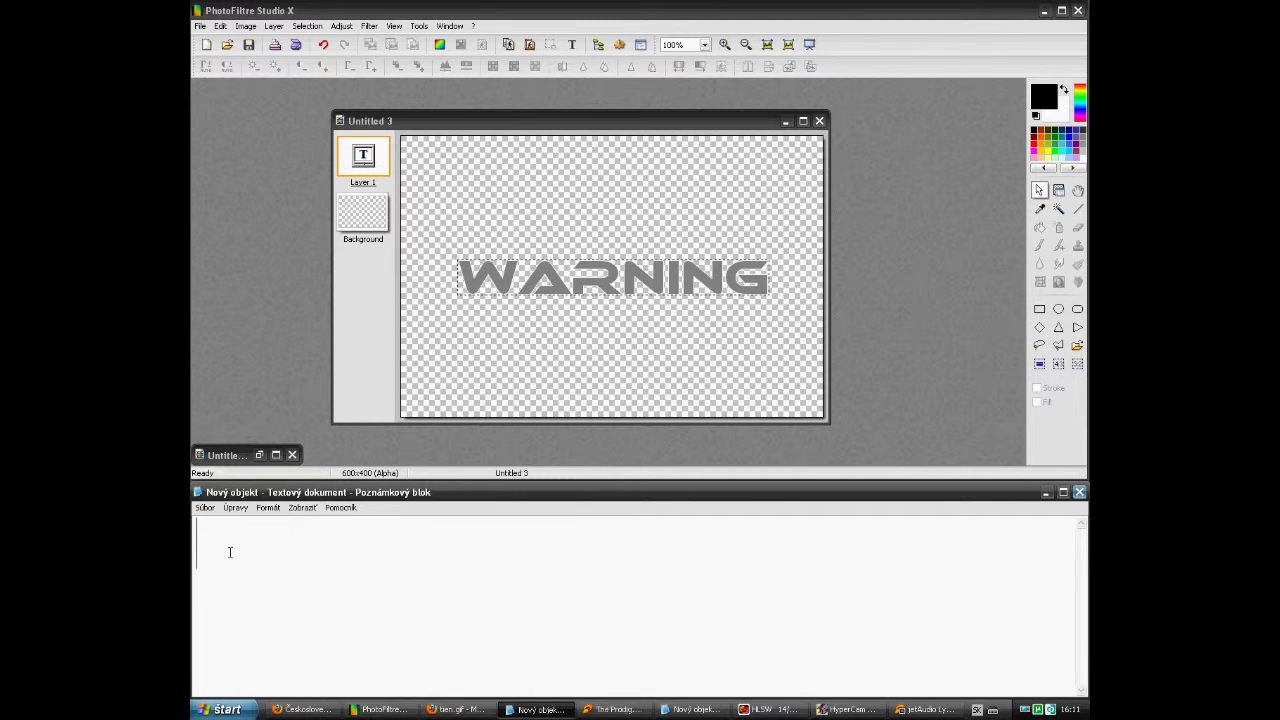
text(now ....make )
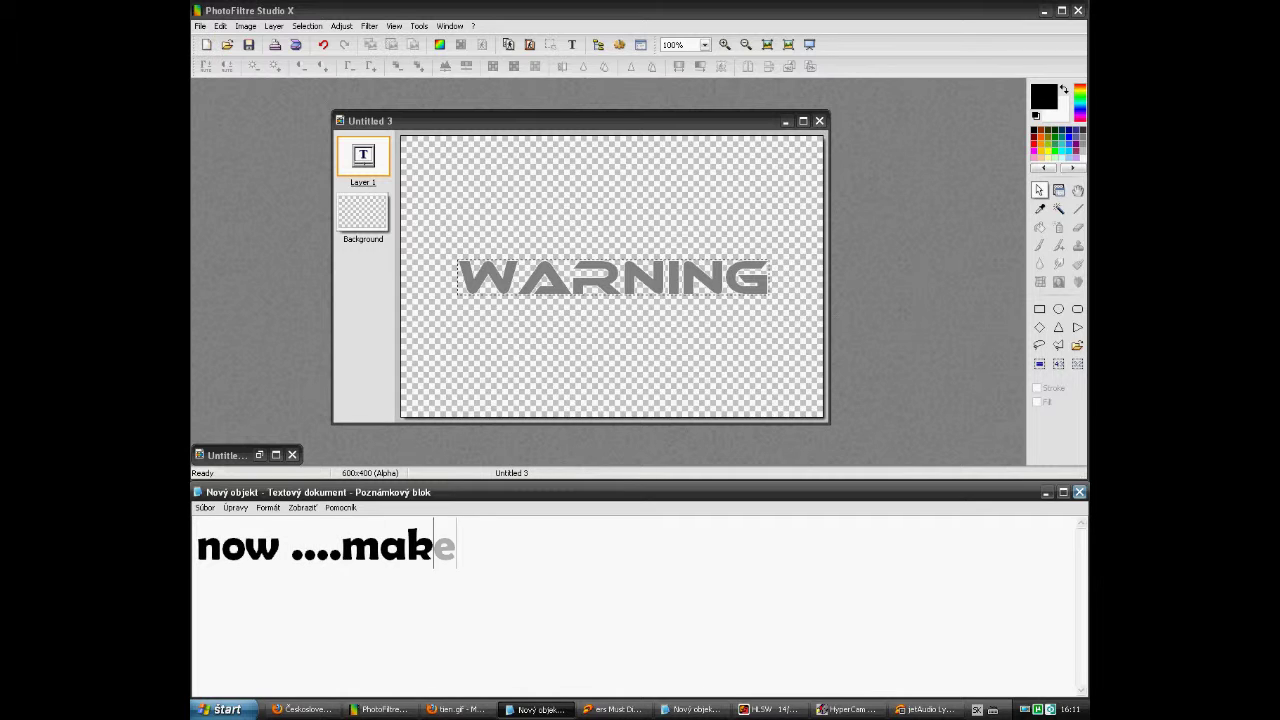
text(th)
key(BackSpace)
key(BackSpace)
key(BackSpace)
key(BackSpace)
key(BackSpace)
key(BackSpace)
key(BackSpace)
text(make duplicate)
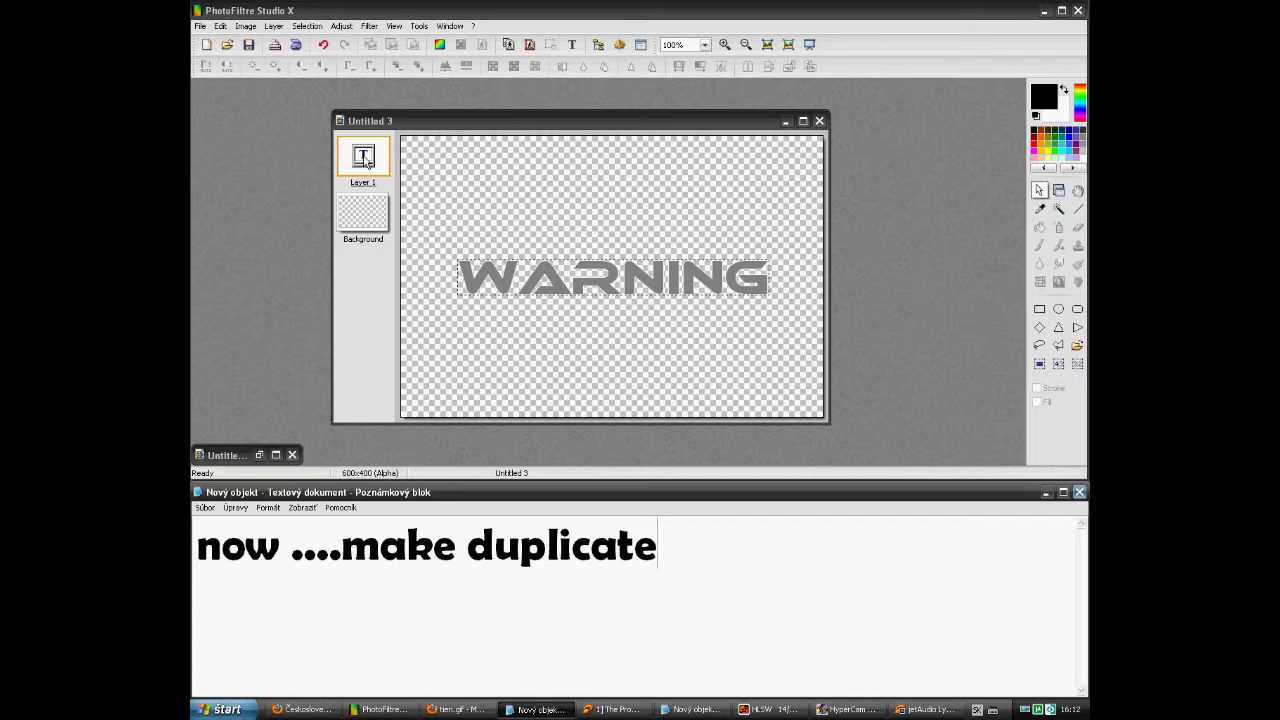
- Duplicate the WARNING text layer
click(365, 162)
right_click(365, 162)
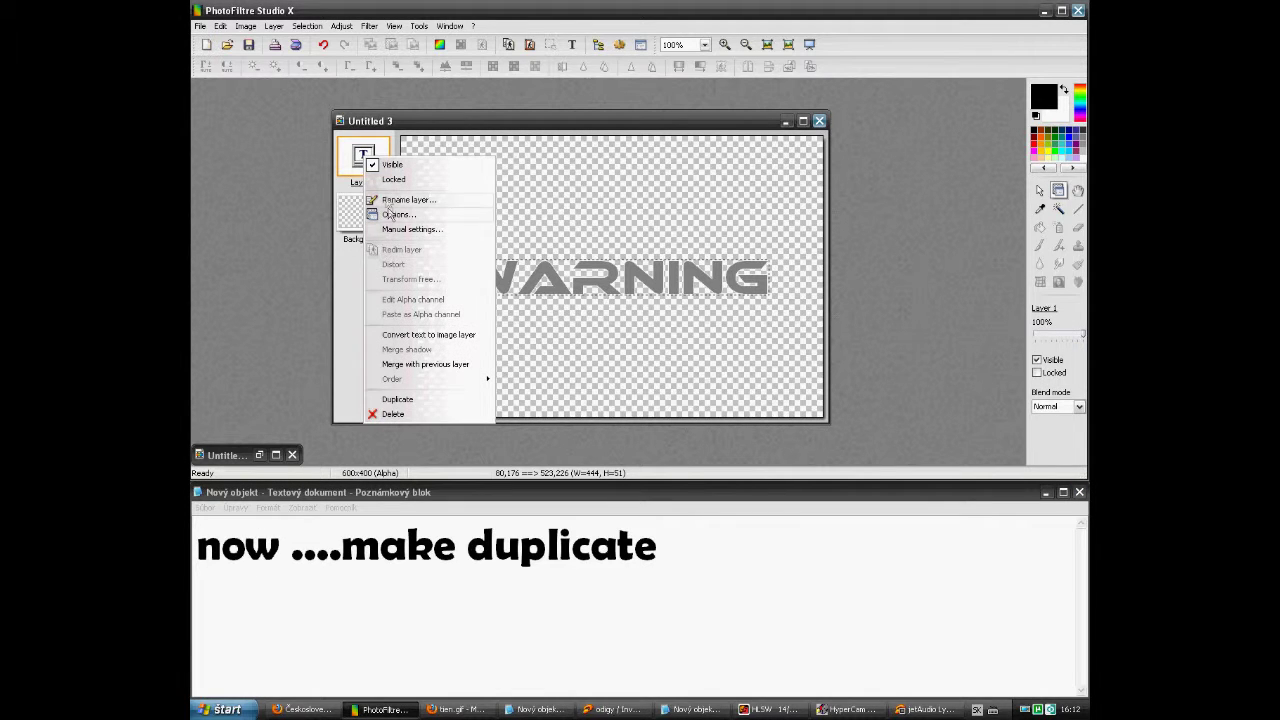
click(397, 400)
- Select Layer 1 in the image and replace the note's text with "than convert it to image"
drag(686, 556, 195, 560)
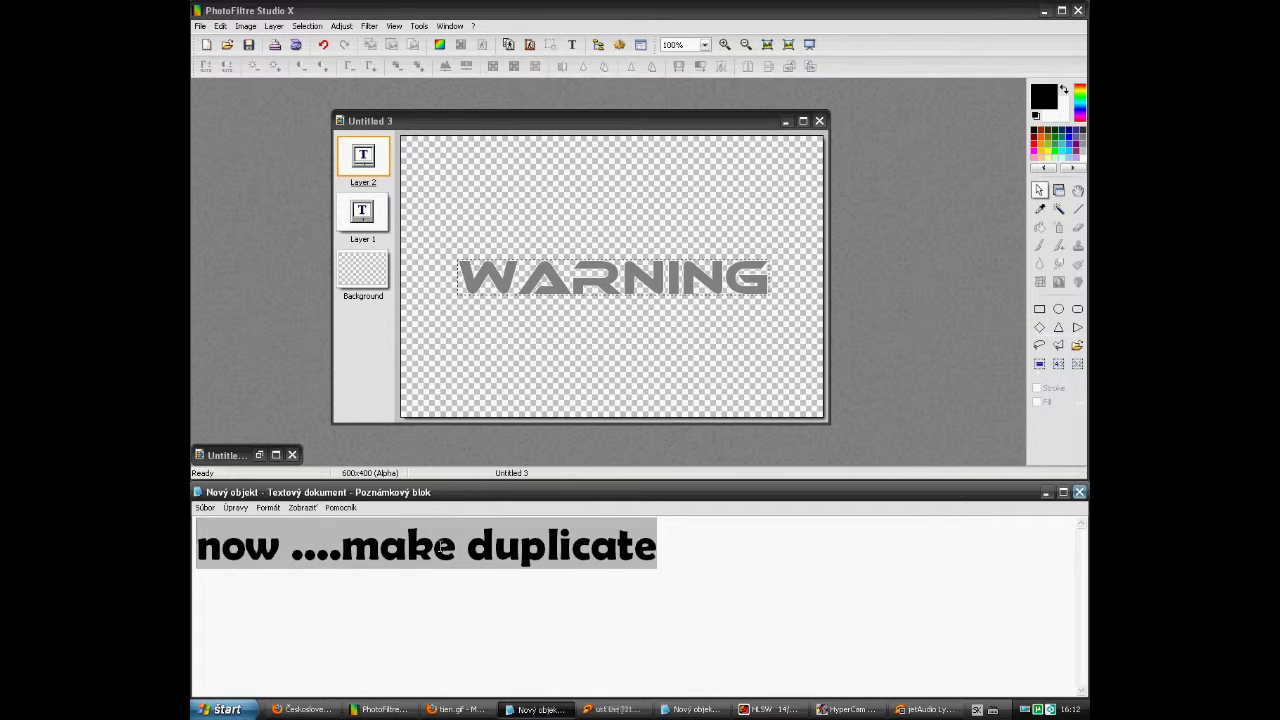
key(Delete)
click(374, 228)
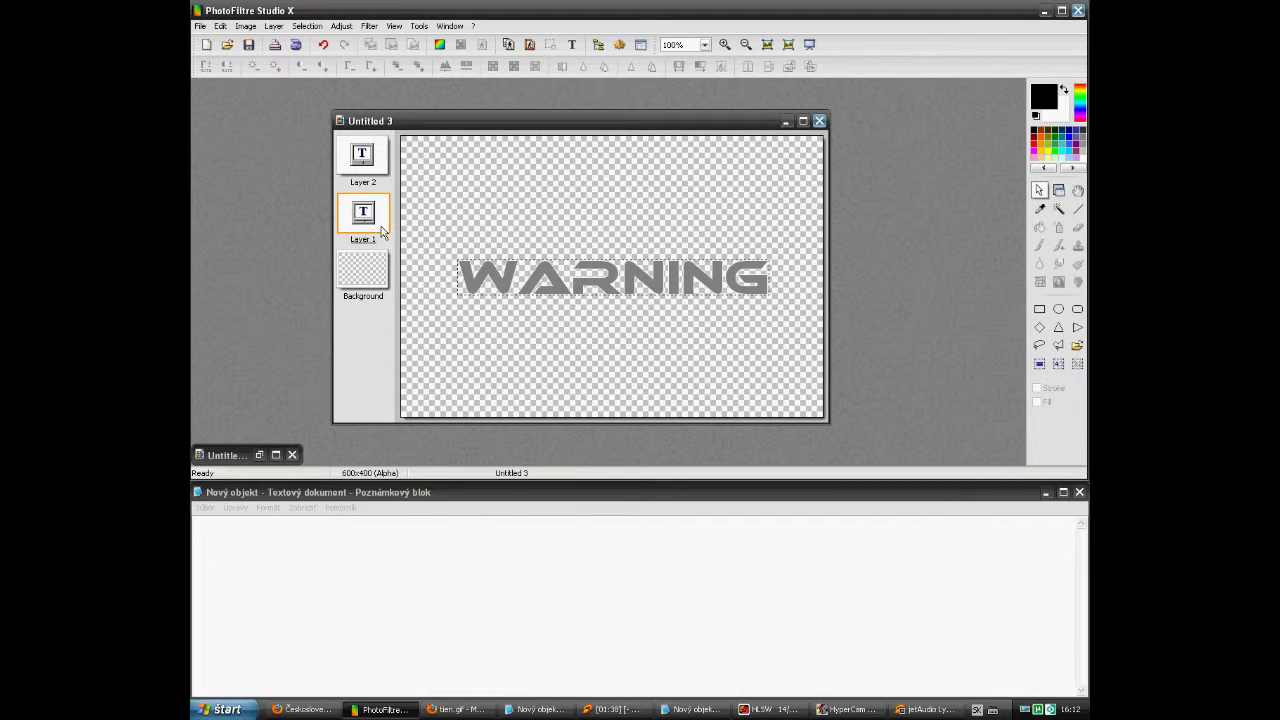
click(361, 566)
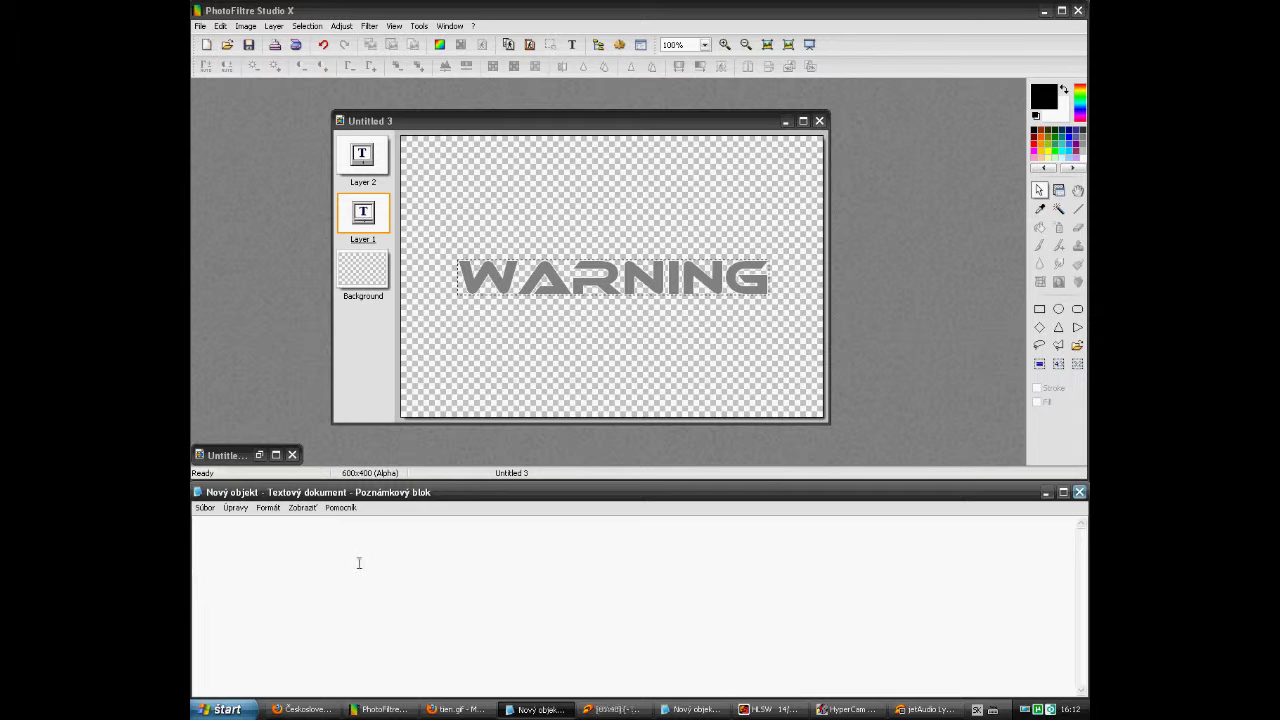
text(than )
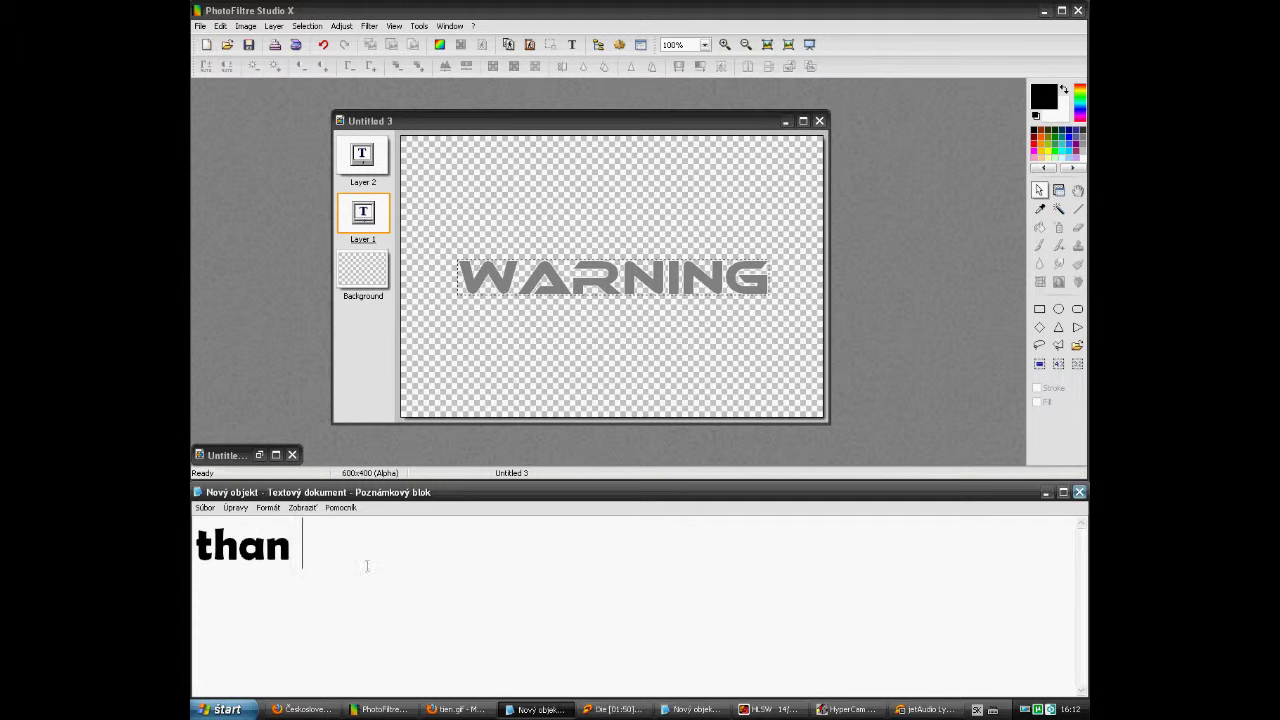
text(conver)
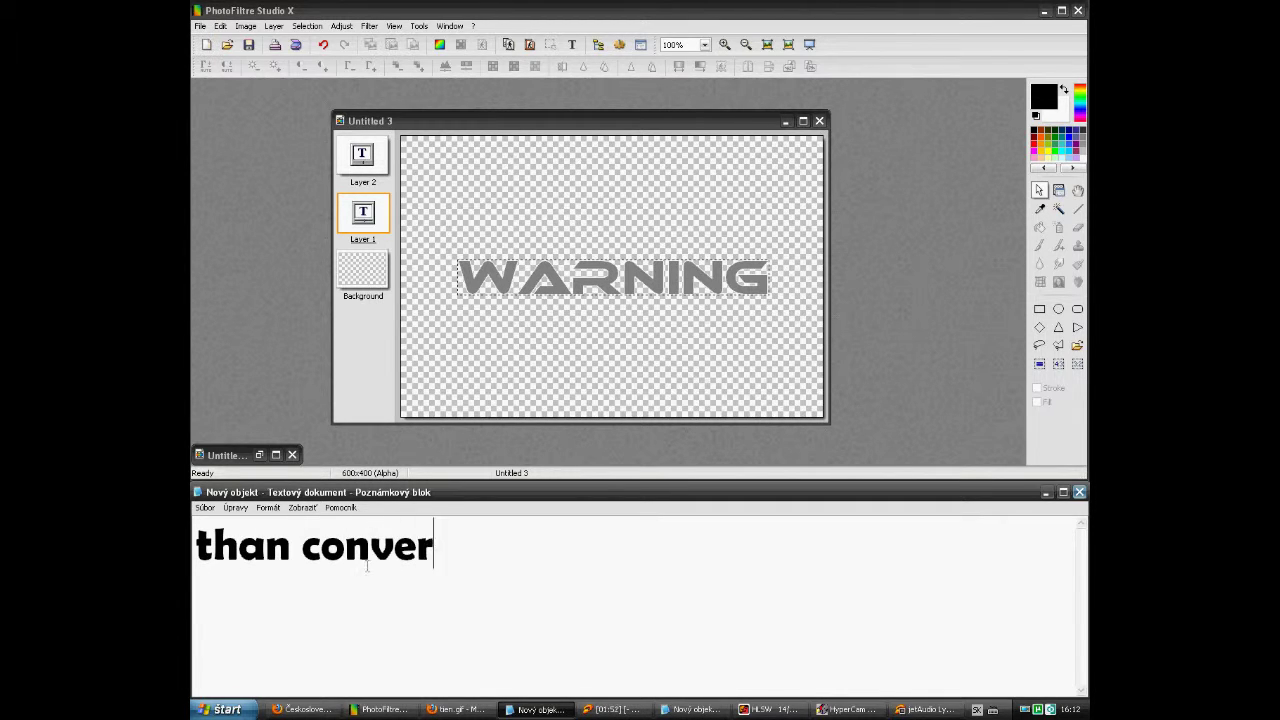
text(t it to )
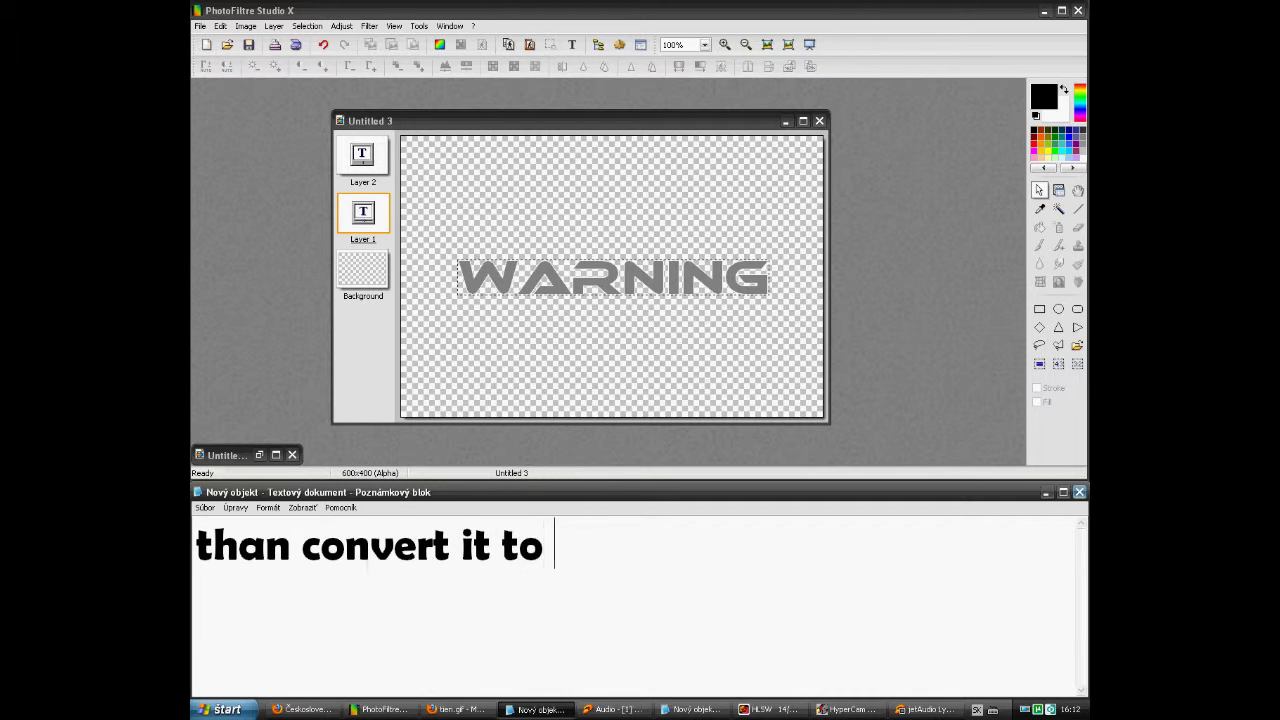
text(image)
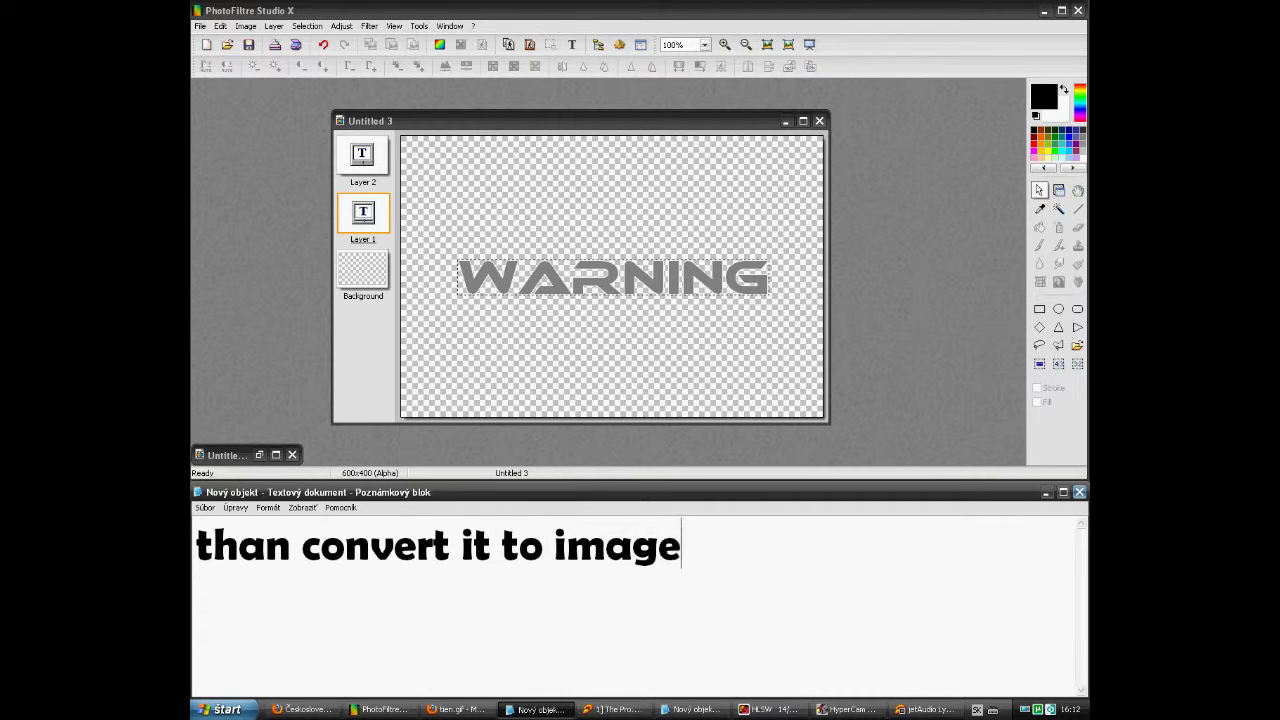
- Convert the Layer 1 text to an image layer
click(365, 210)
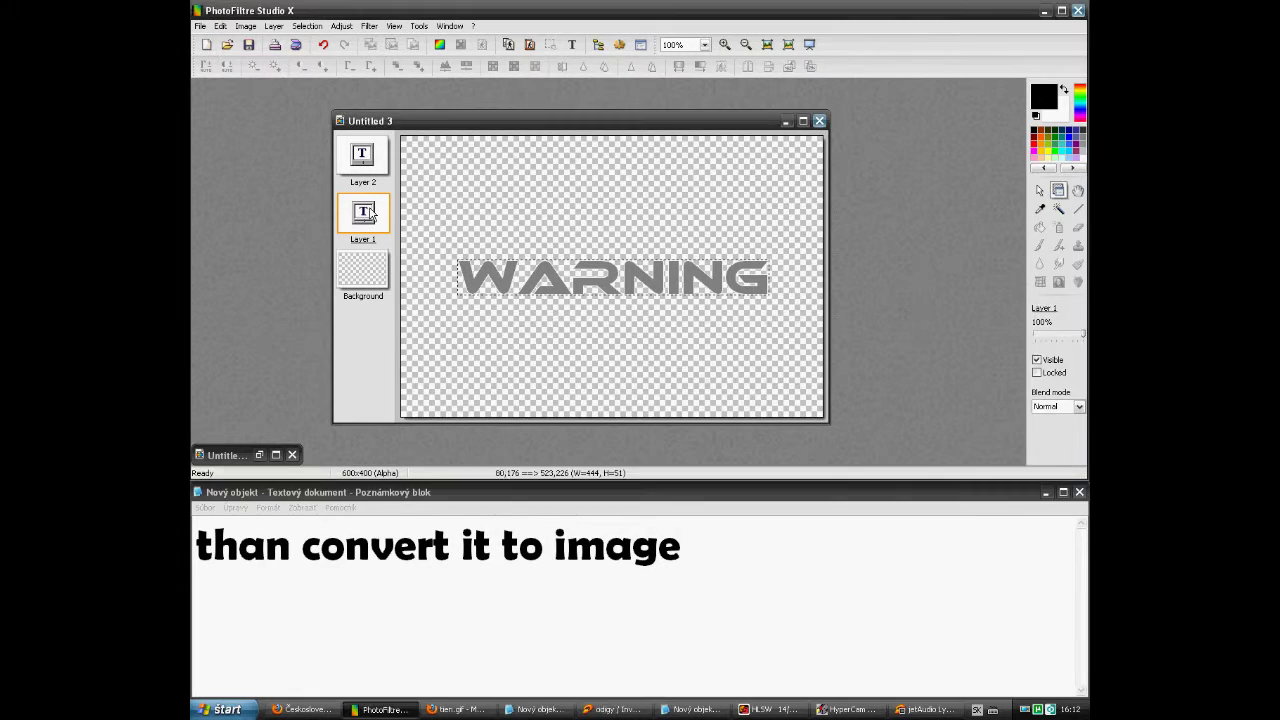
right_click(371, 209)
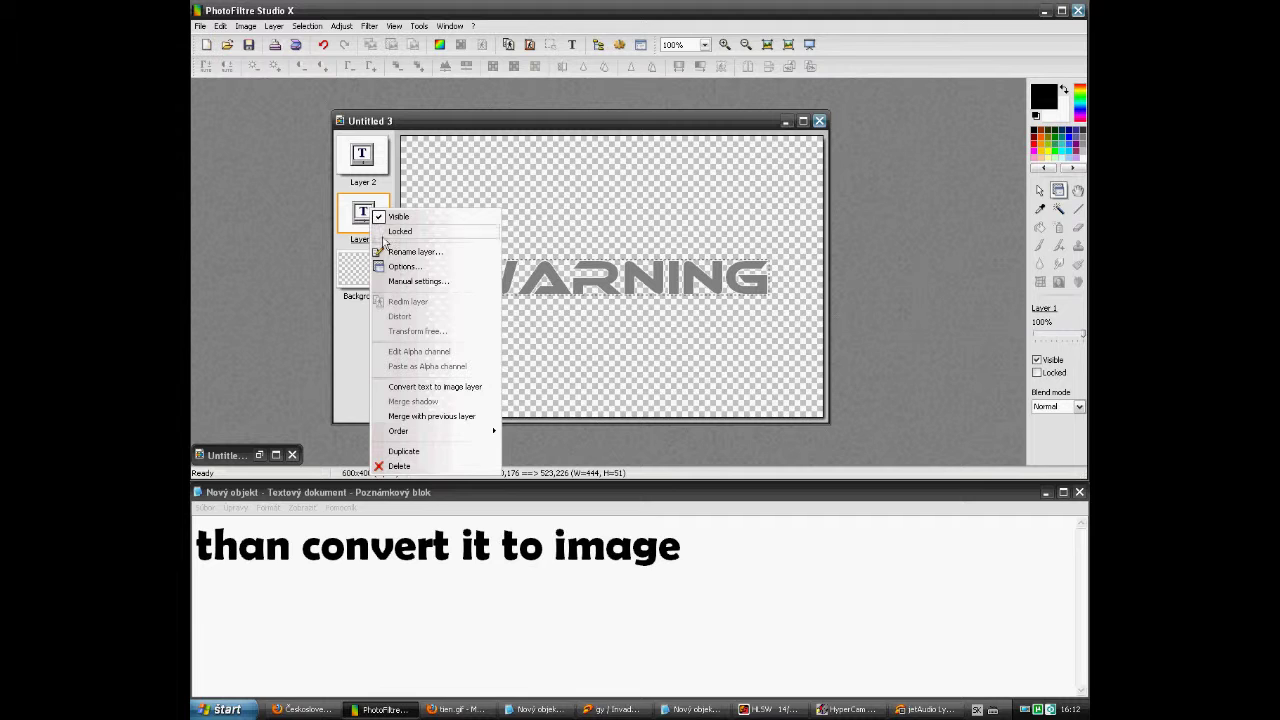
click(421, 388)
- Replace the note's text with "convert text to image layer", starting with a quotation mark
drag(684, 545, 198, 545)
text("convert )
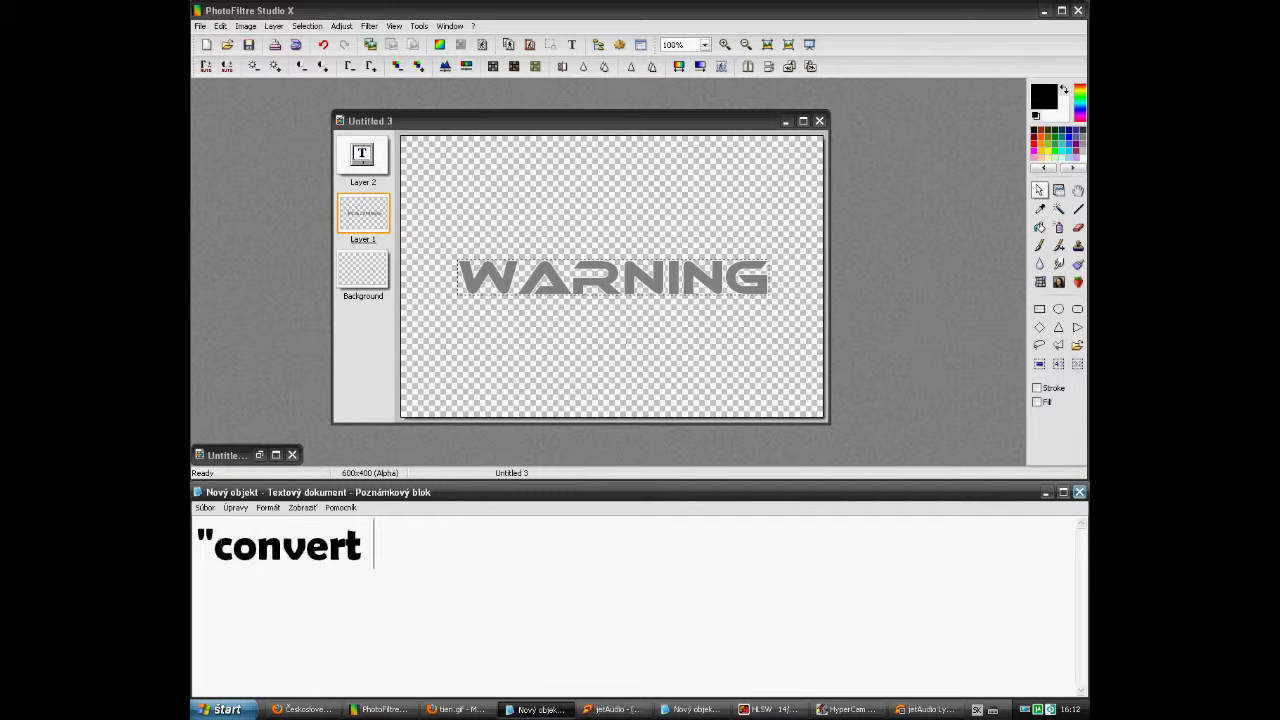
text(text to i)
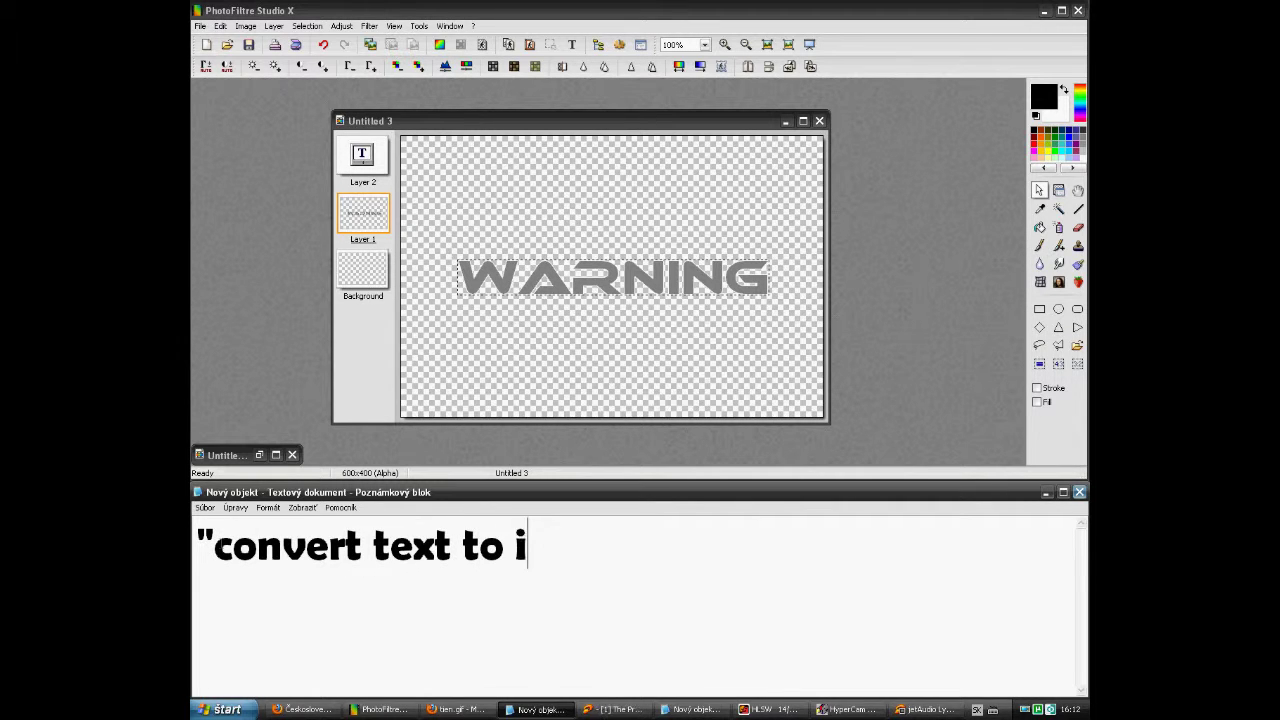
text(mage layer)
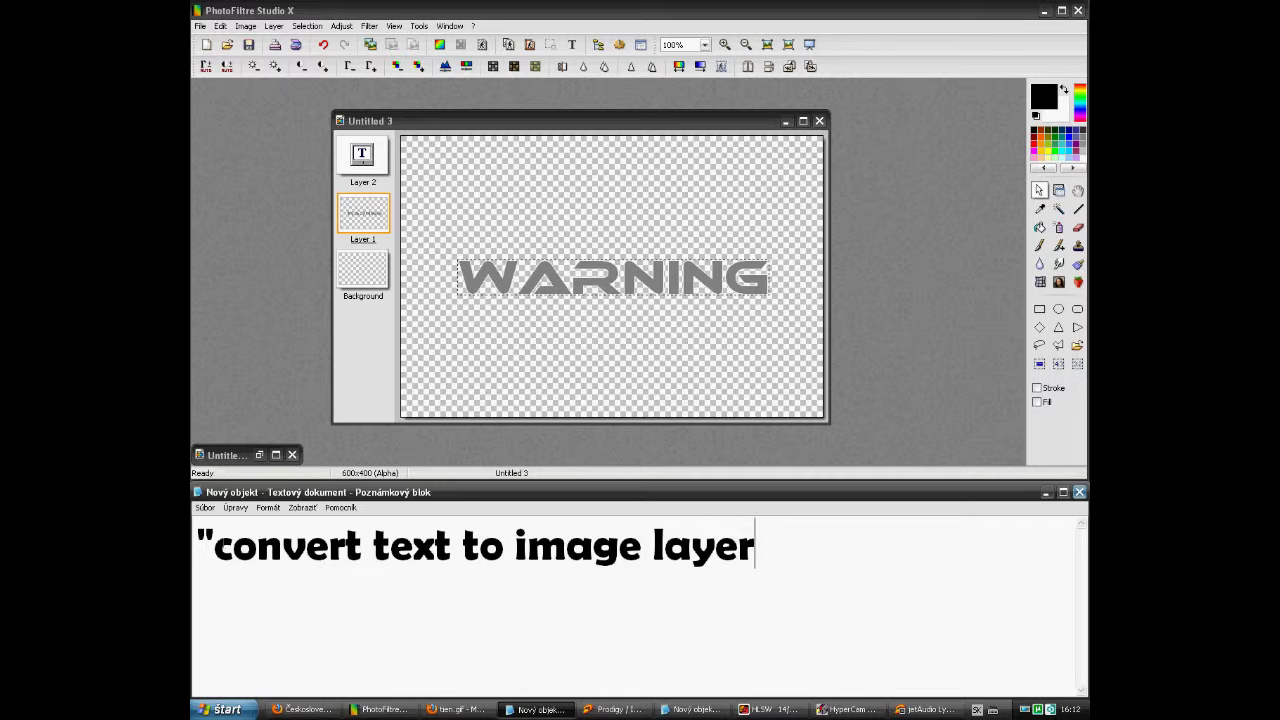
- Clear the note and convert the Layer 2 text to an image layer
drag(804, 559, 196, 560)
key(BackSpace)
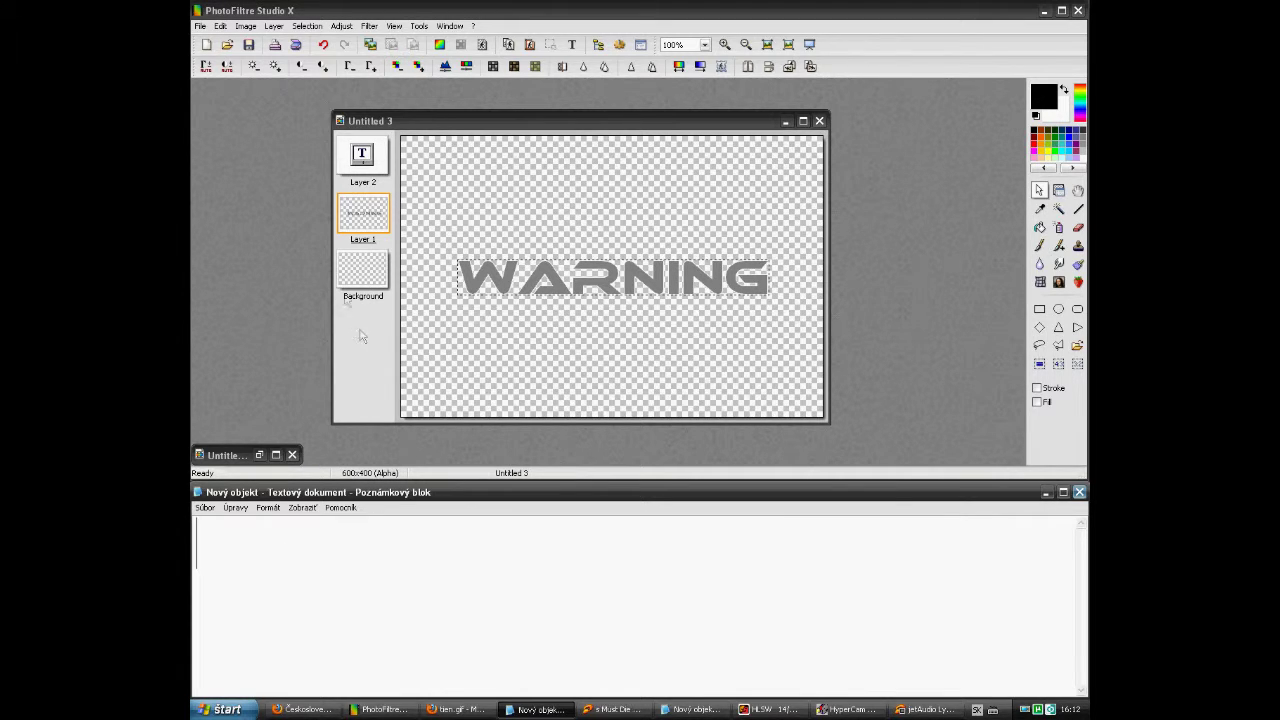
right_click(357, 176)
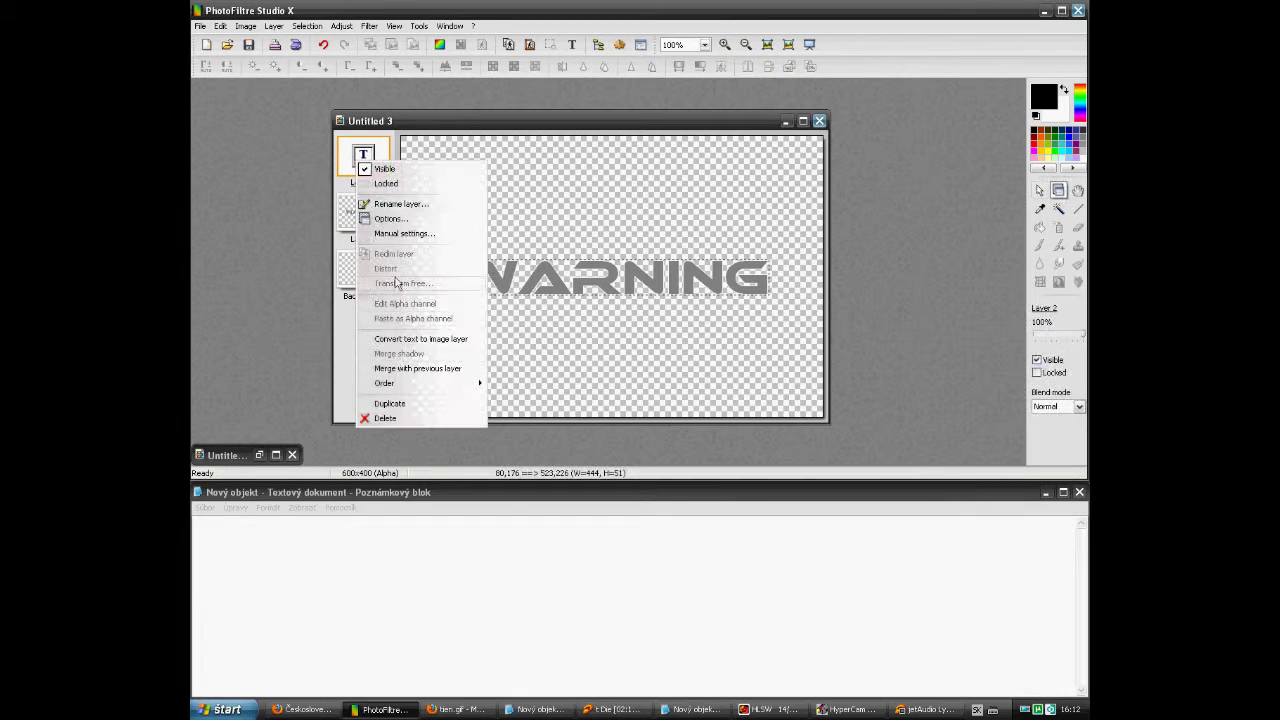
click(415, 335)
- Write "now click on second" in the empty note
click(465, 546)
text(noe)
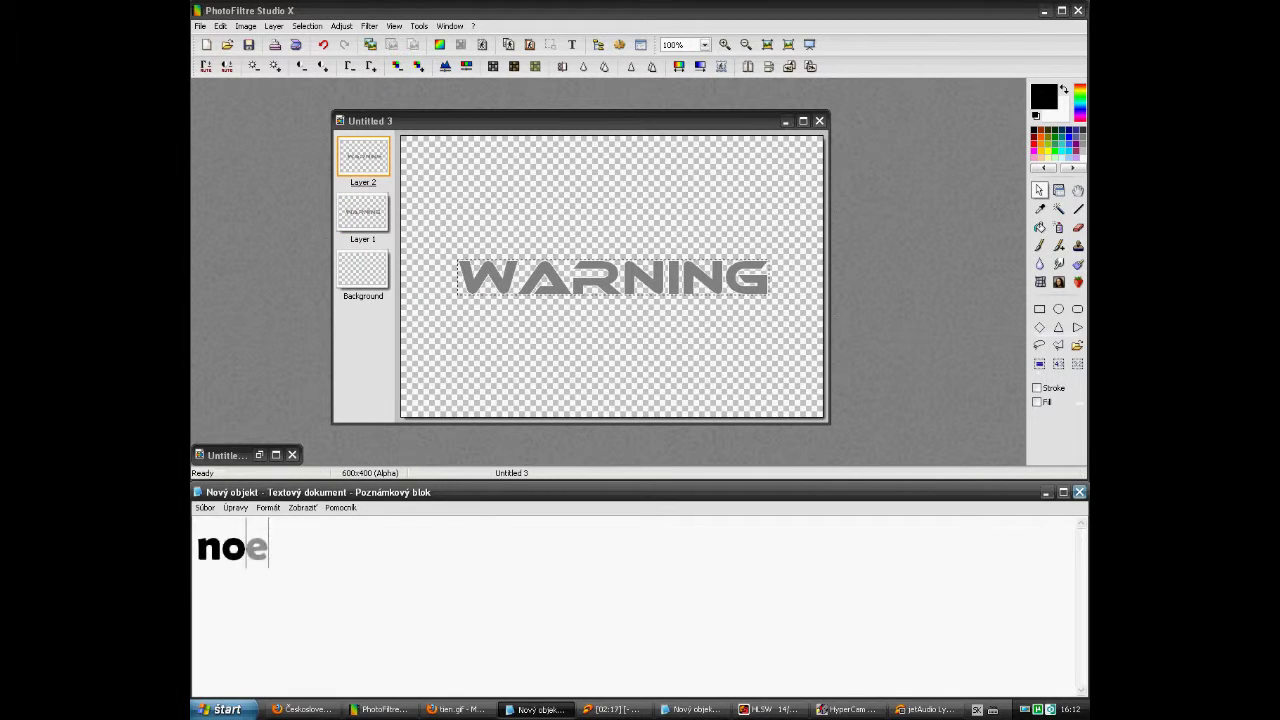
key(BackSpace)
text(w g)
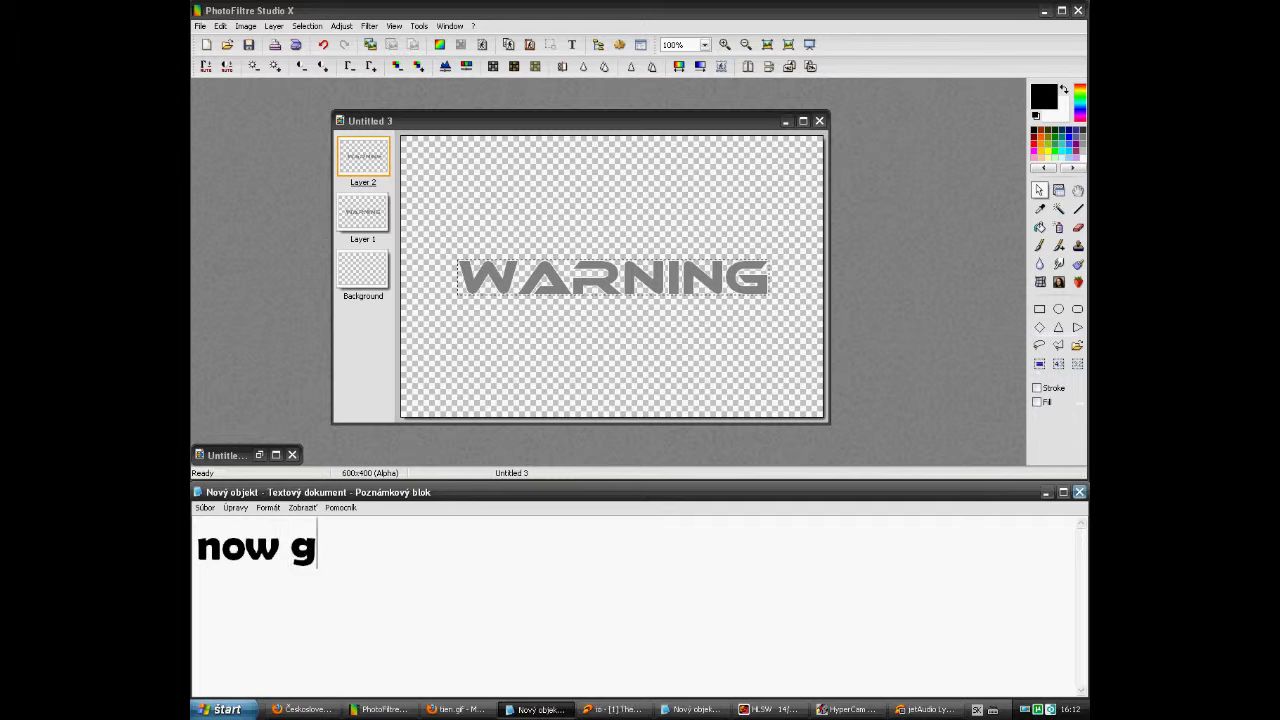
text(o to second)
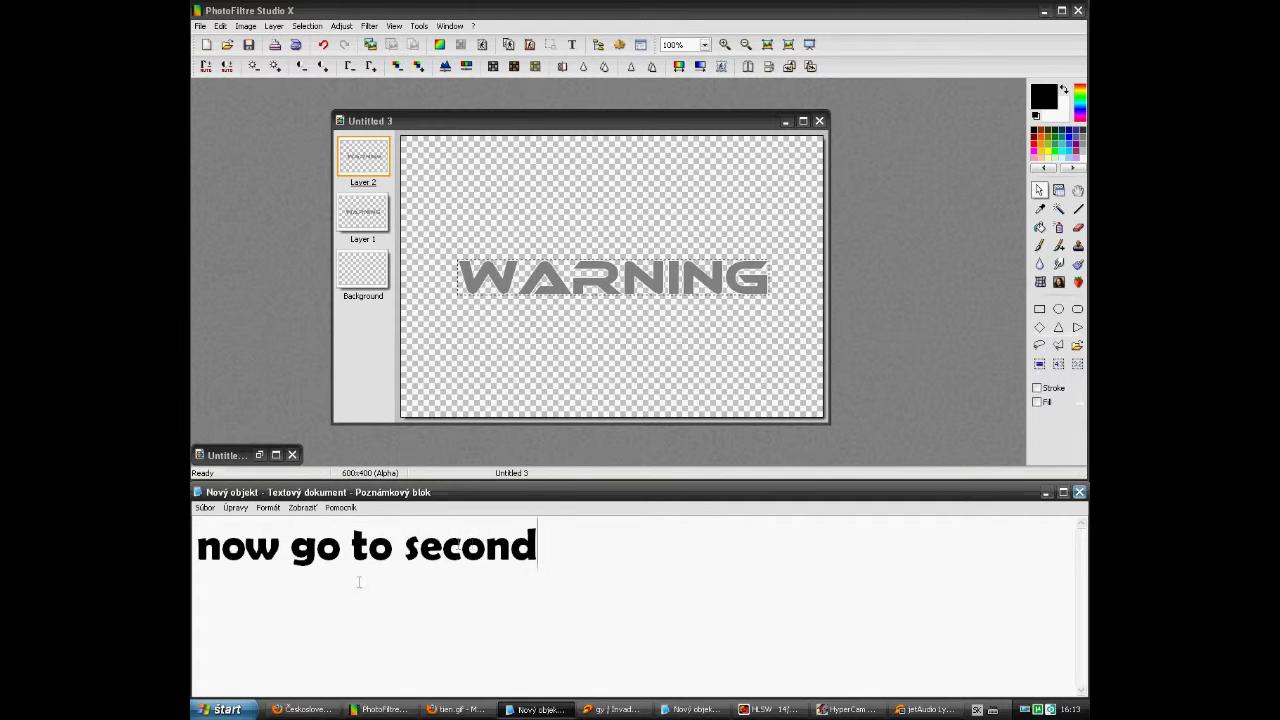
drag(393, 548, 289, 548)
text(click o)
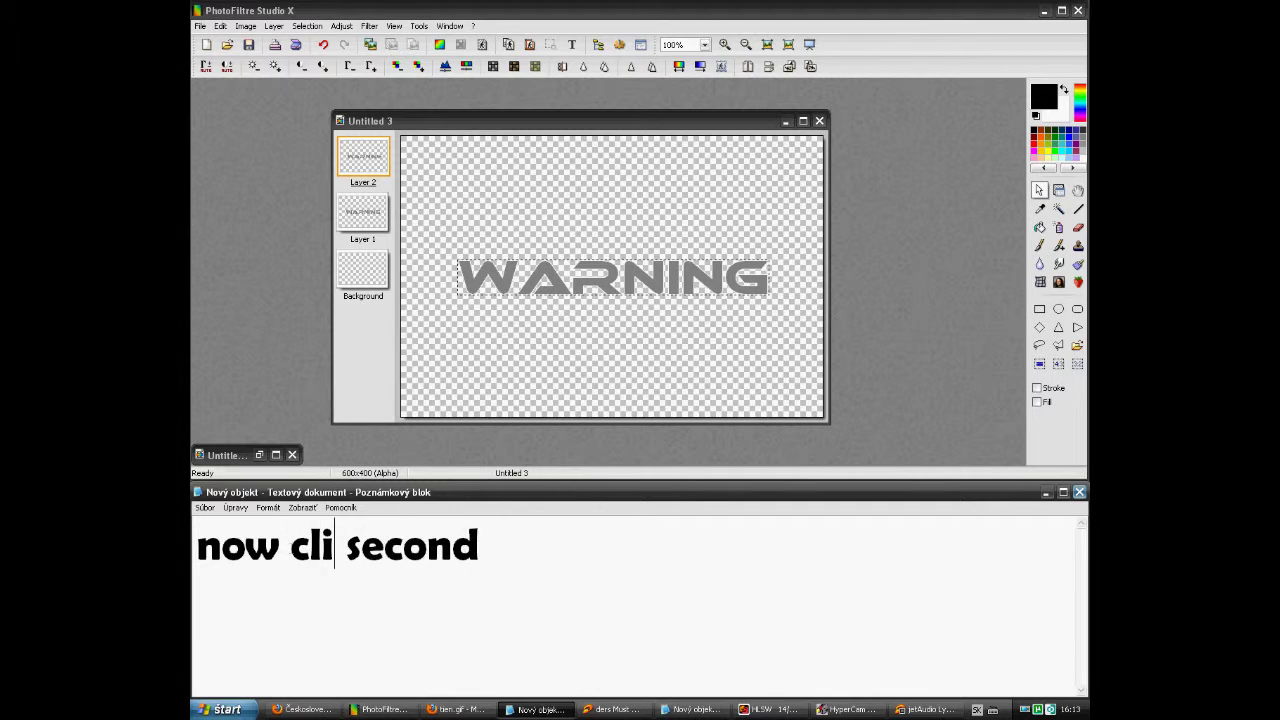
text(n)
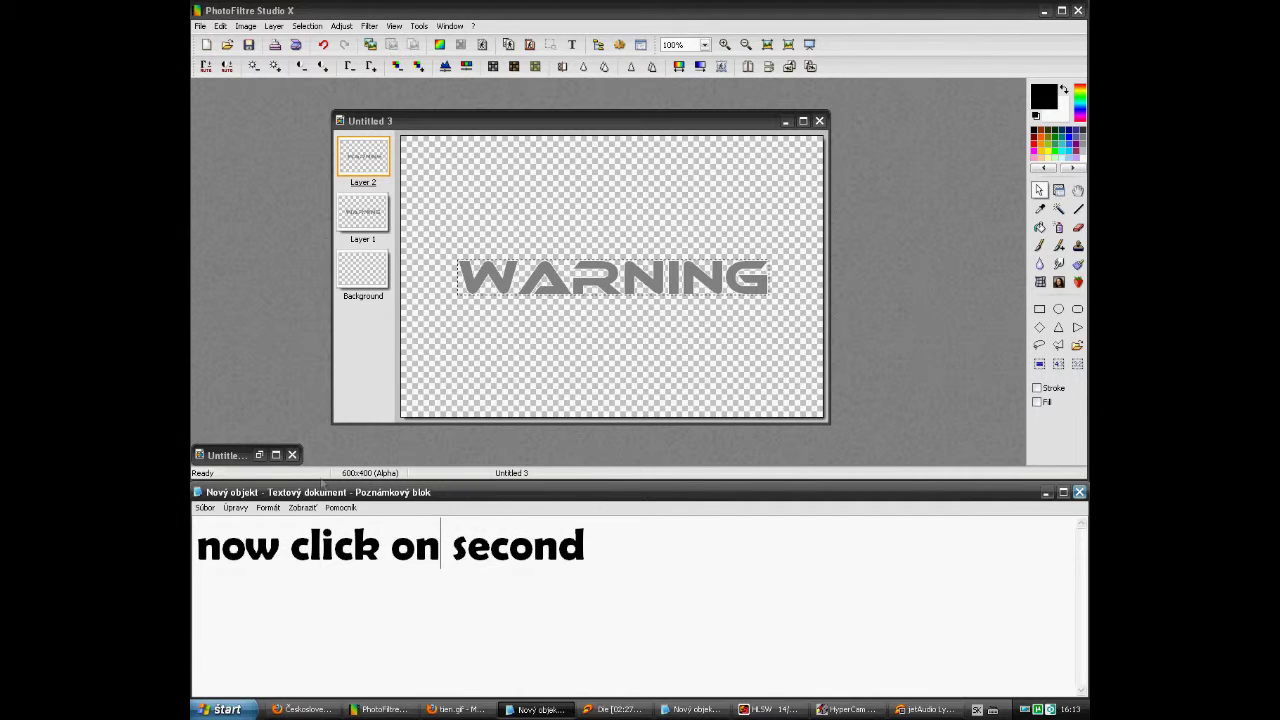
- Make Layer 1 the active layer of the image
click(377, 232)
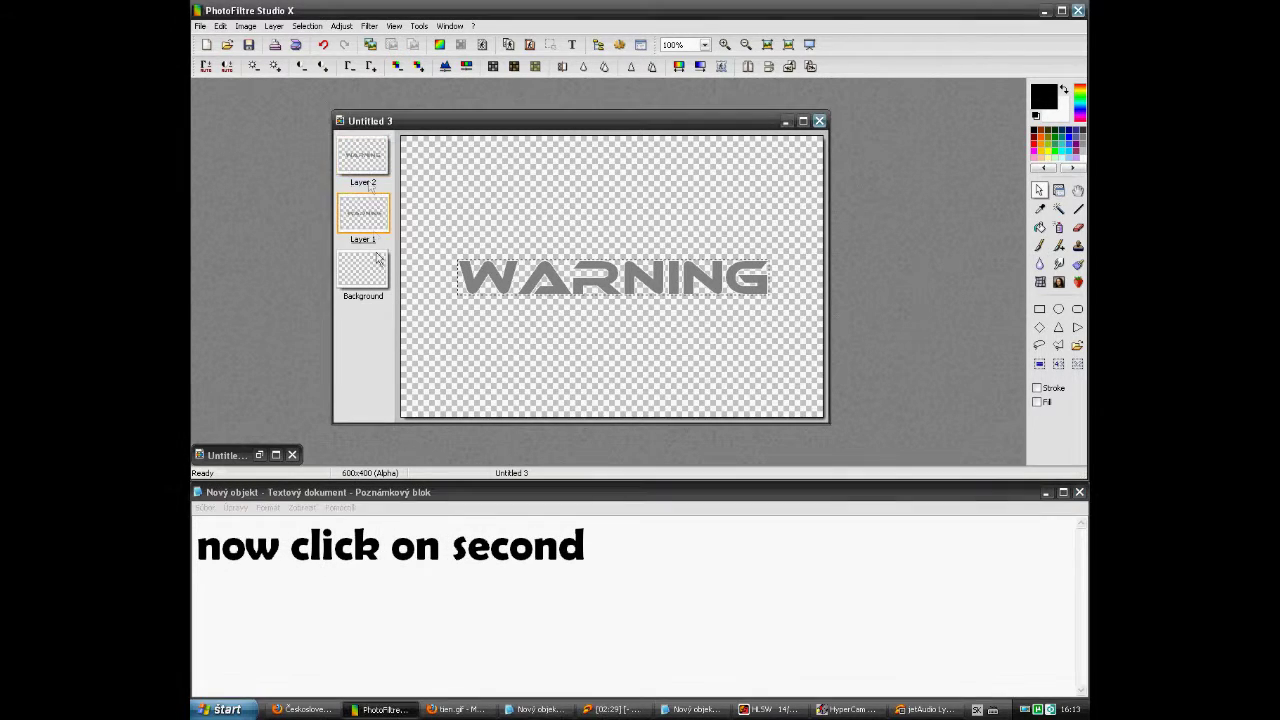
click(276, 26)
click(276, 26)
- Replace the note's text with "go to layer and tranformation"
click(552, 606)
key(ctrl+a)
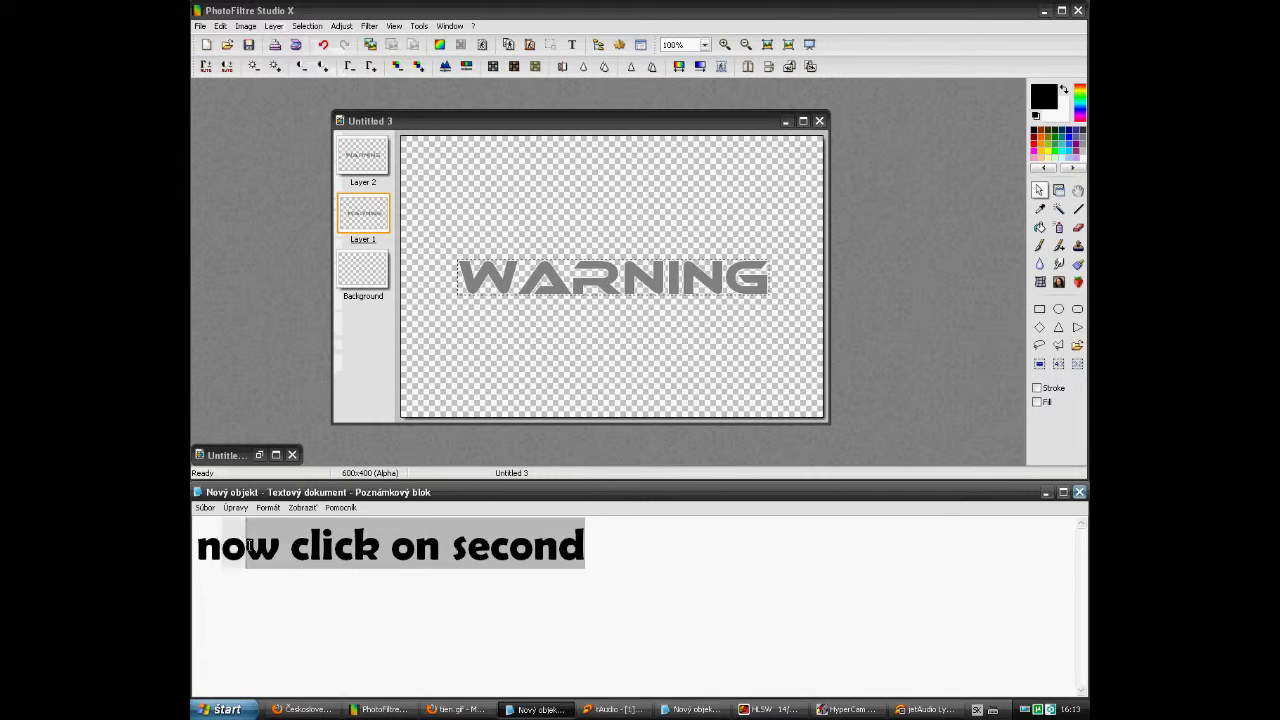
text(go to )
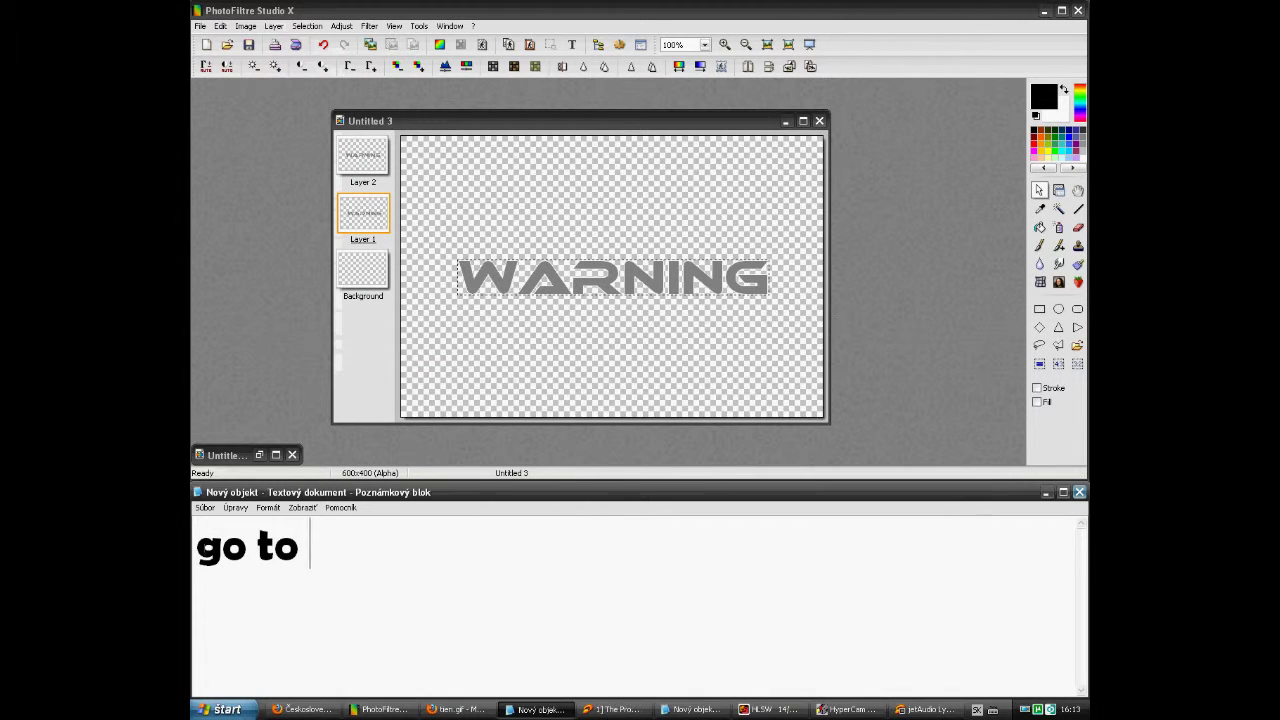
text(layer and)
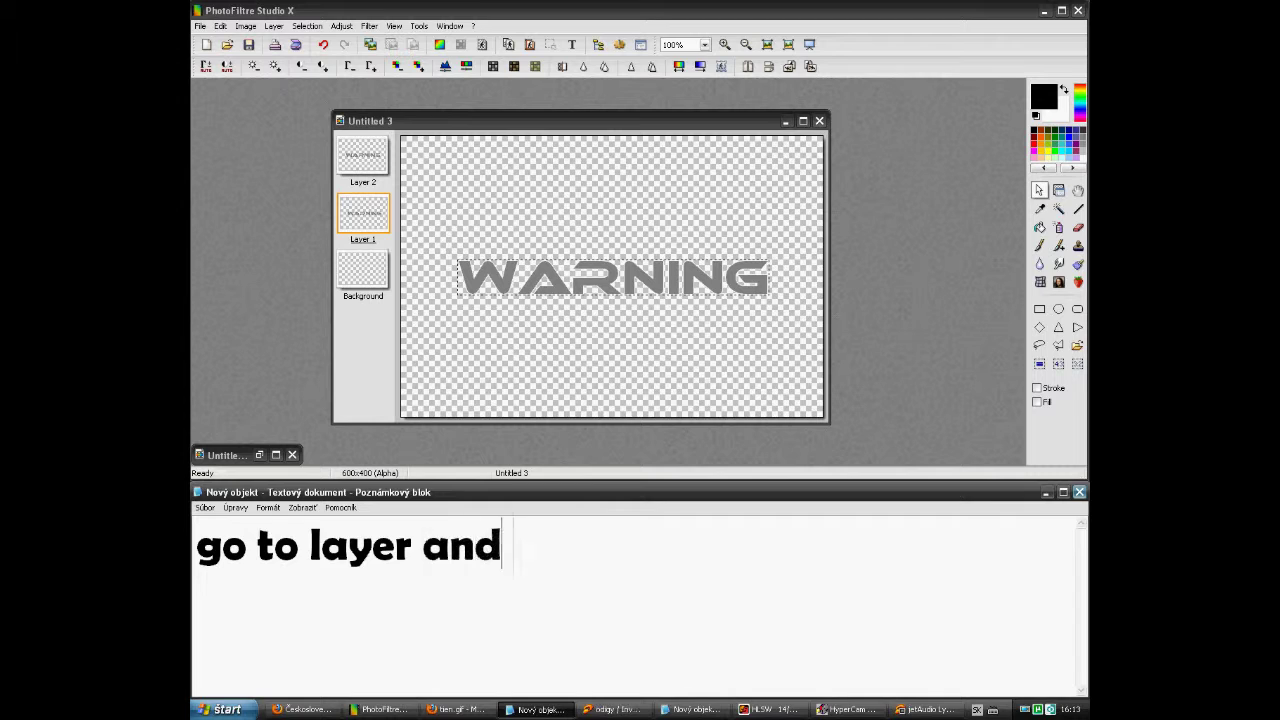
text( tranform)
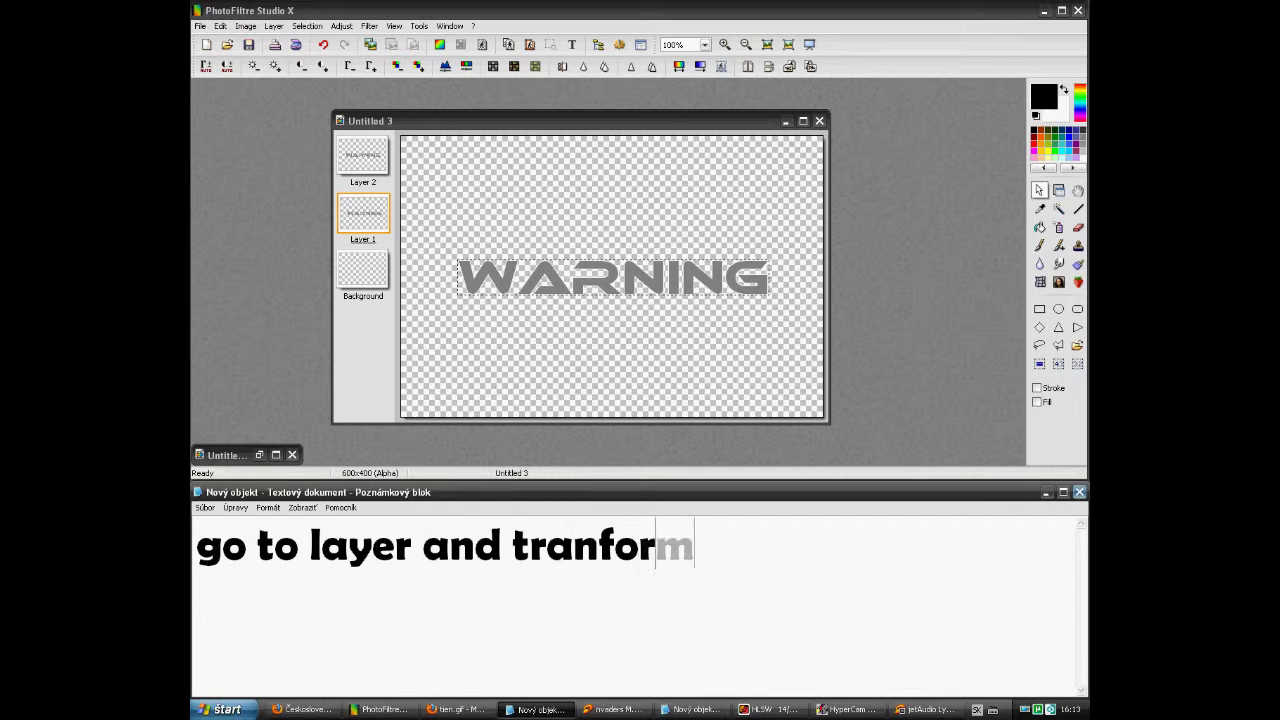
text(ation)
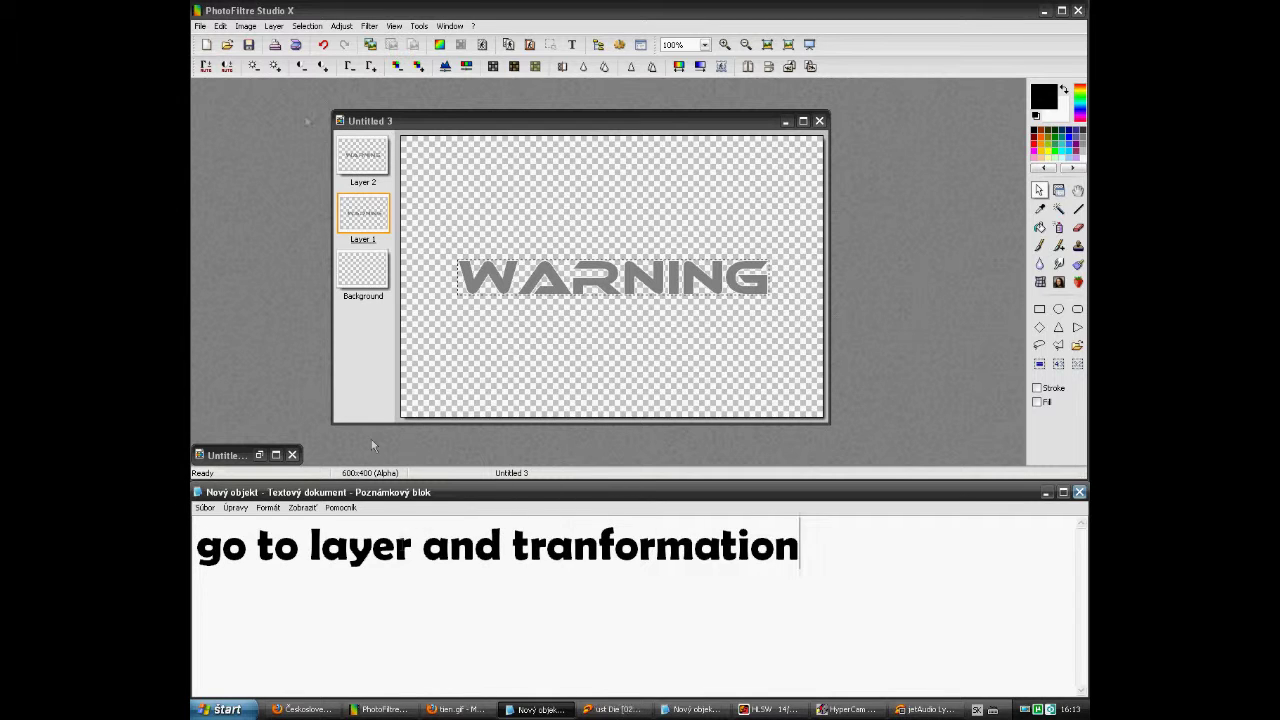
- Show the layer transform commands and replace the note's text with "flip vertical"
click(273, 26)
mouse_move(397, 128)
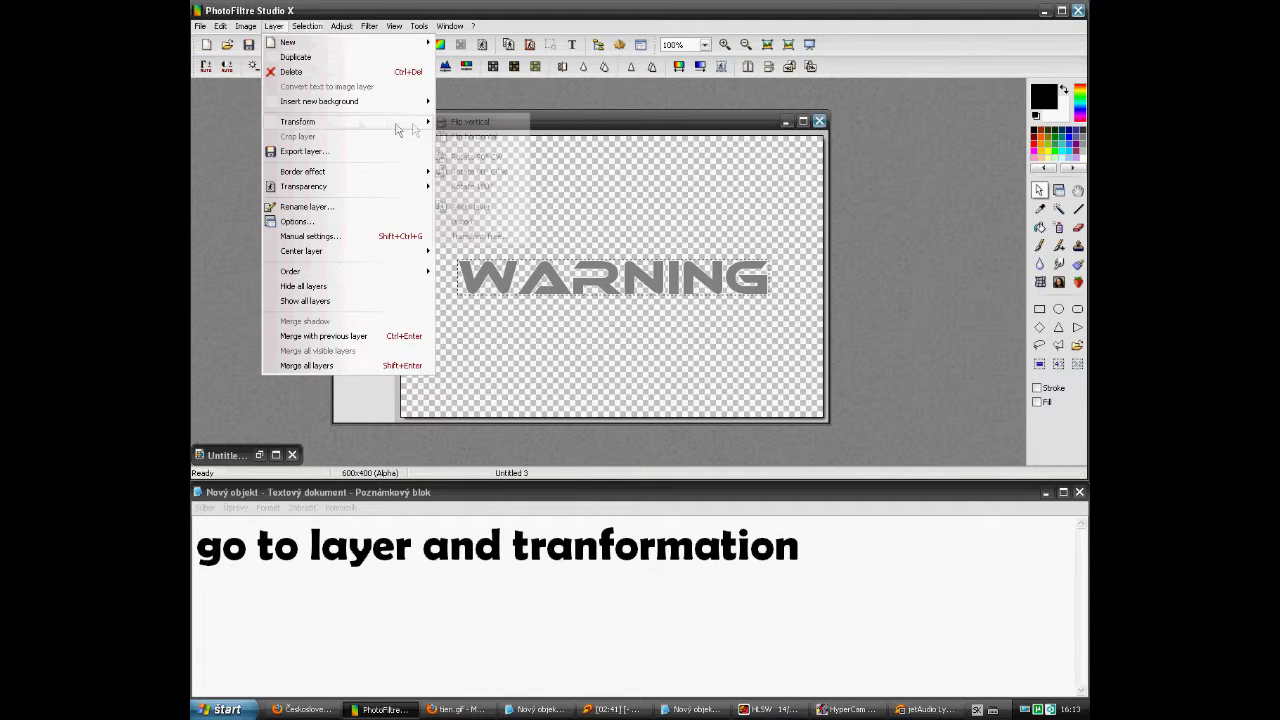
drag(800, 546, 210, 518)
text(flip ve)
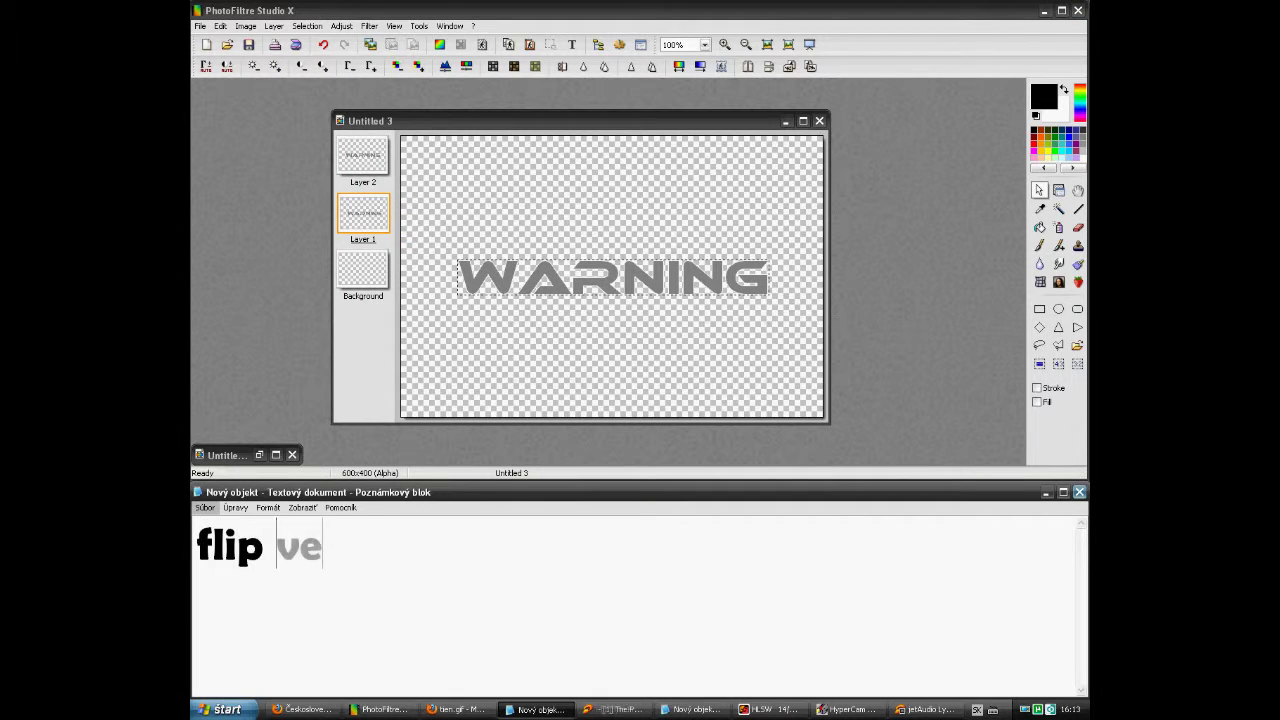
text(rtical)
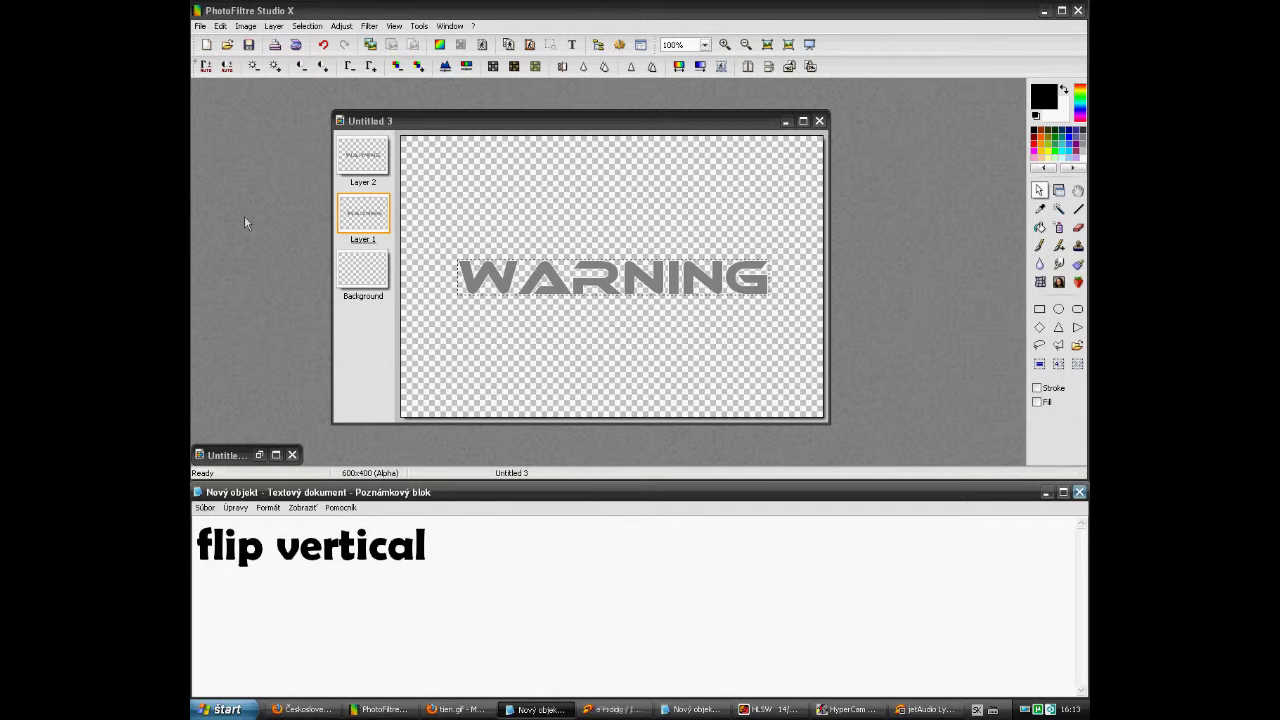
- Flip Layer 1 vertically
click(283, 27)
mouse_move(345, 122)
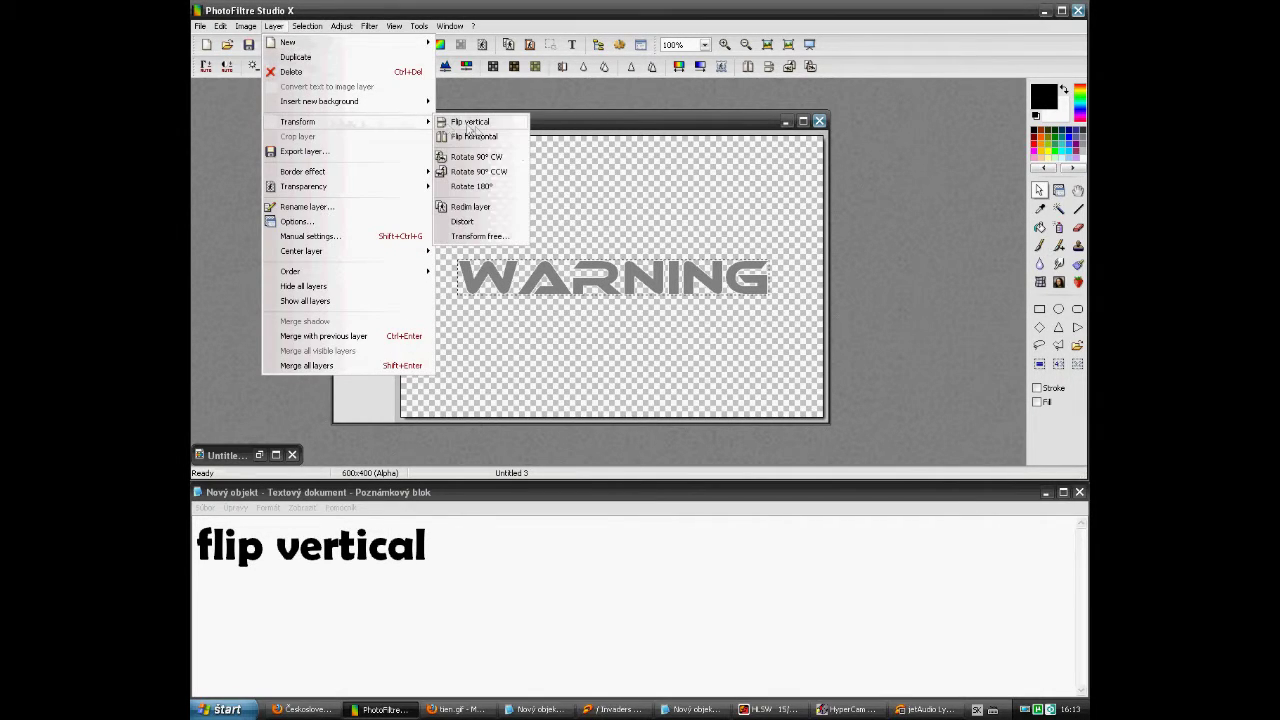
click(477, 127)
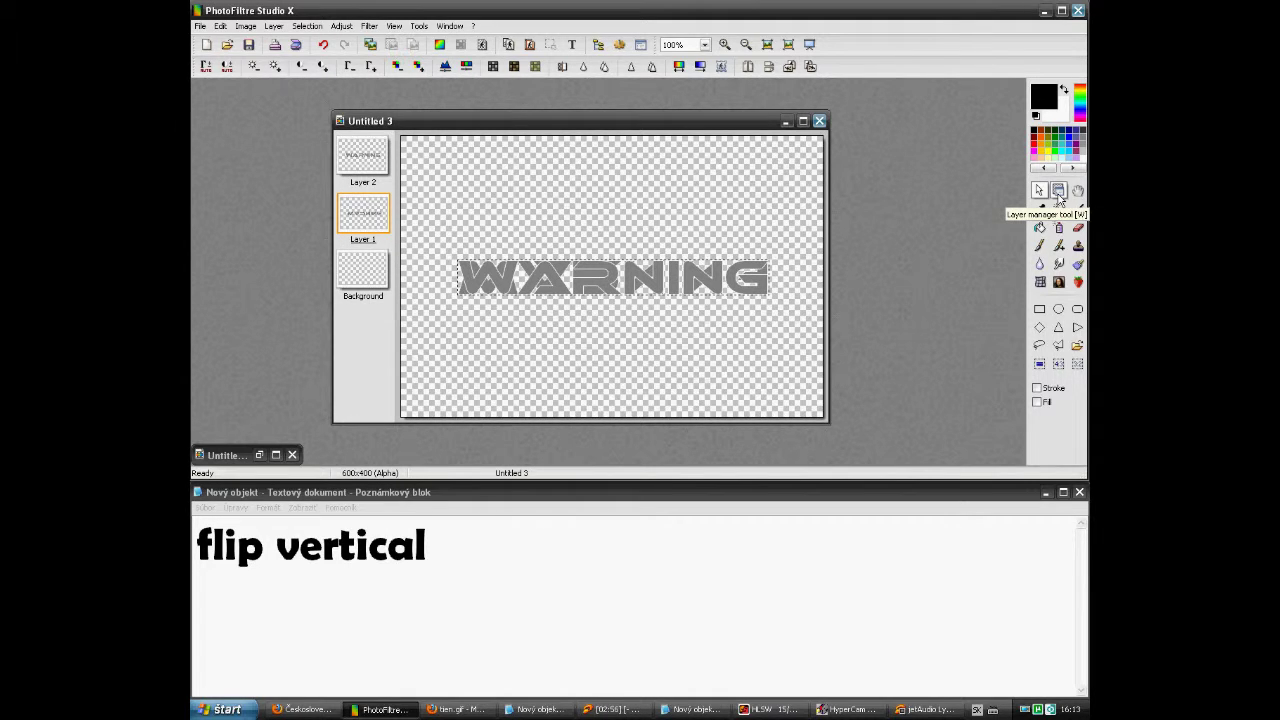
- Replace the note's text with "now click on layer manage tool" and pick the Layer manager tool in the image editor
drag(515, 547, 196, 545)
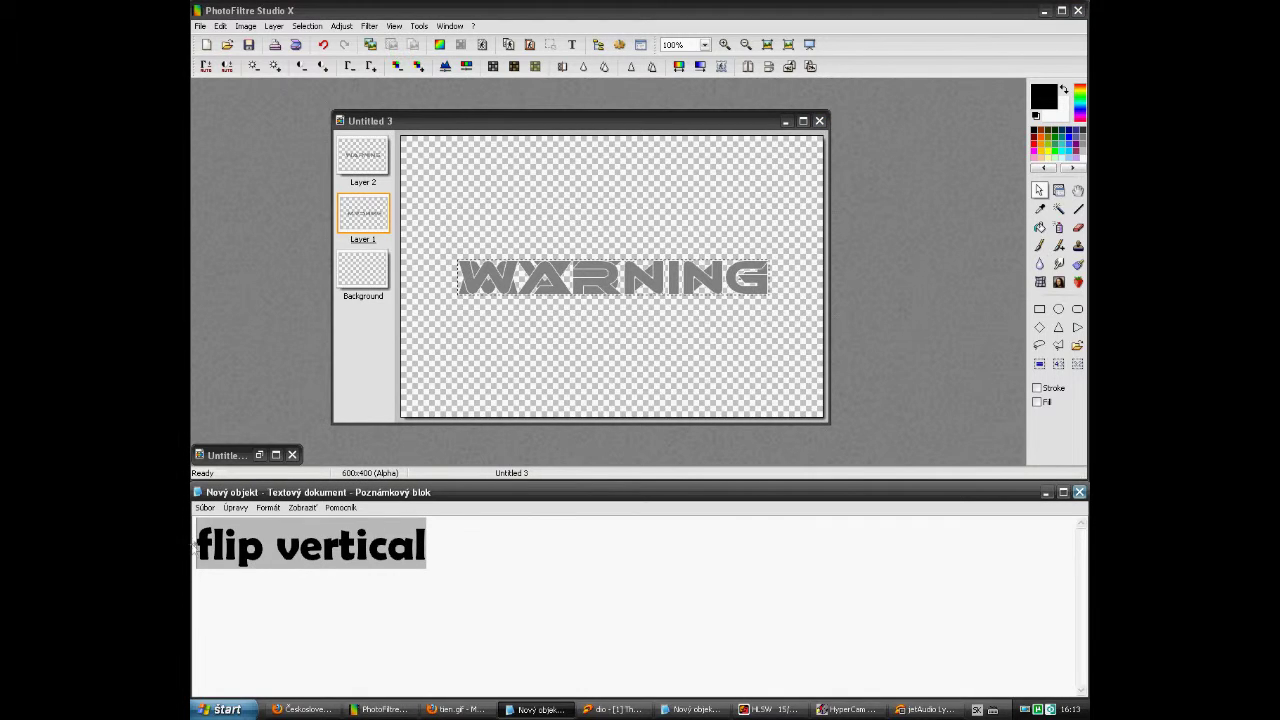
text(w)
drag(353, 544, 199, 545)
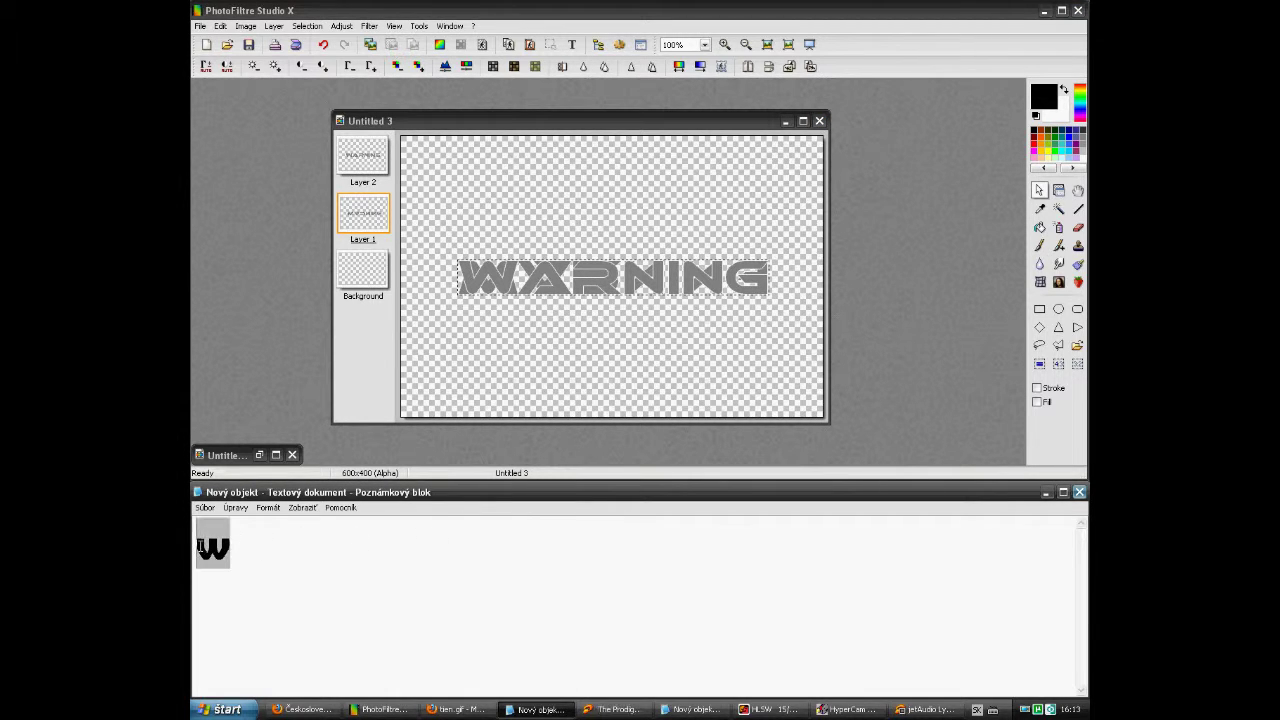
text(now)
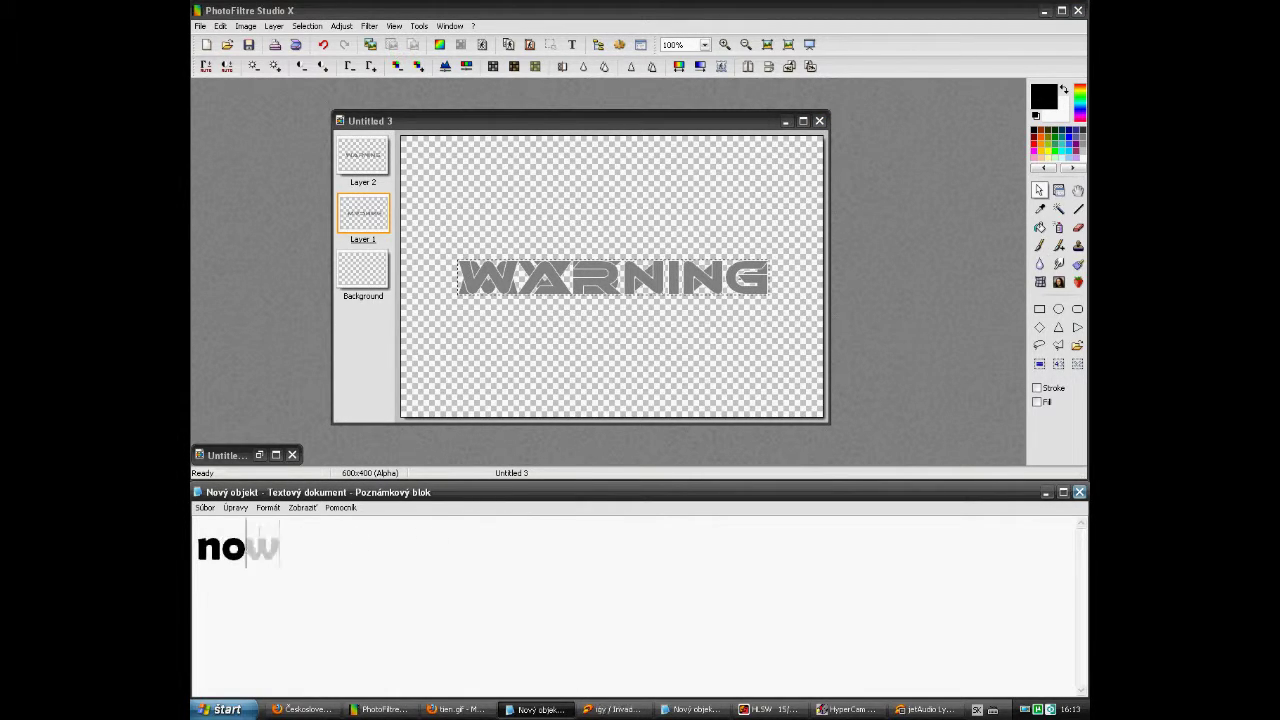
text( click on )
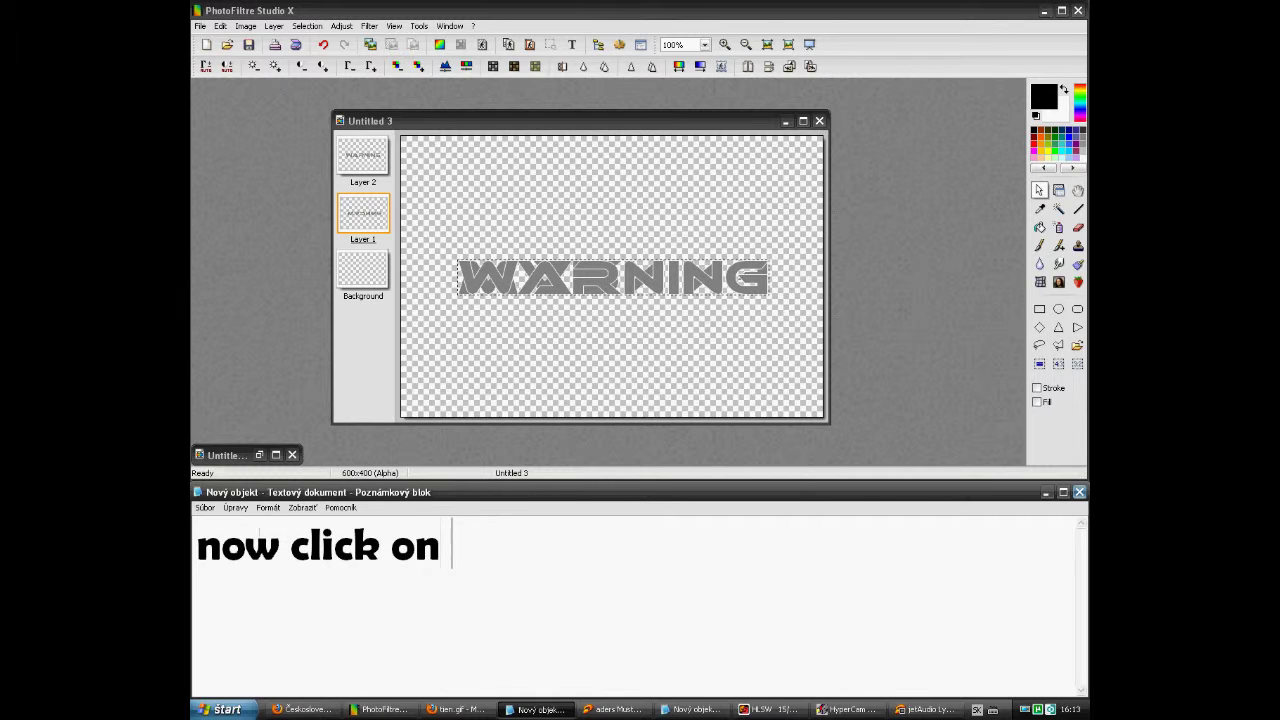
text(layer m)
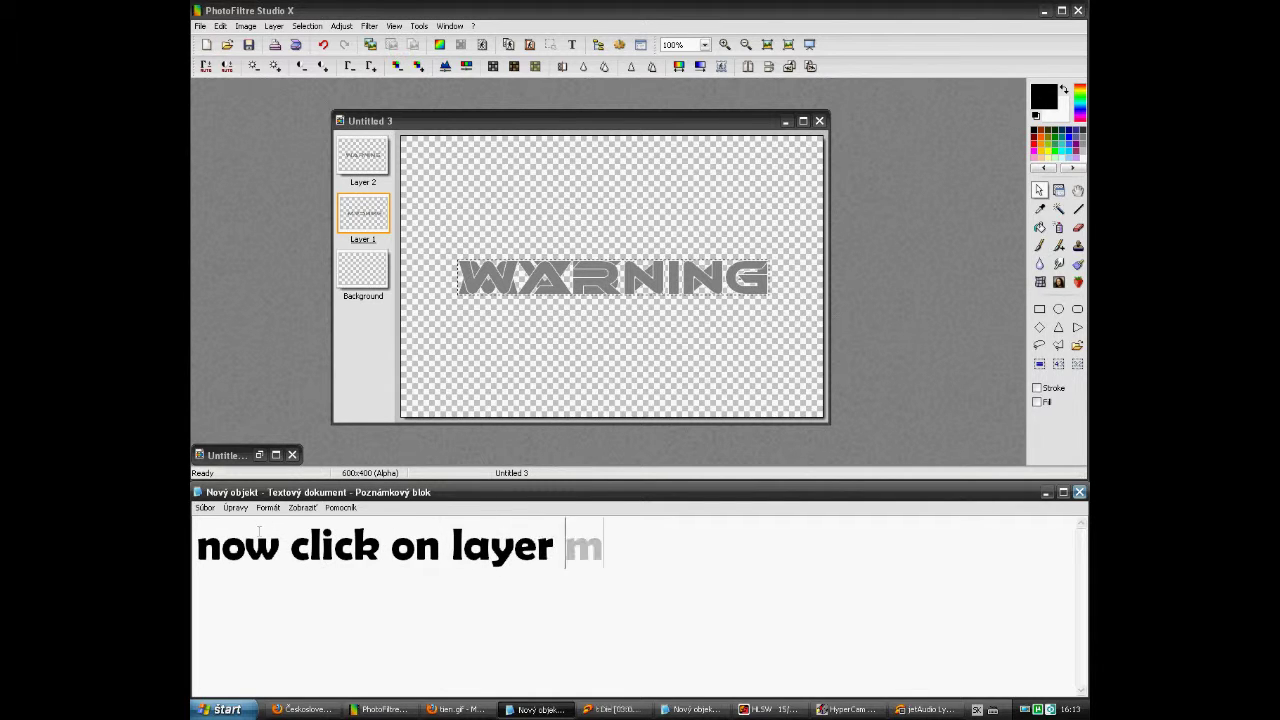
text(anage tool)
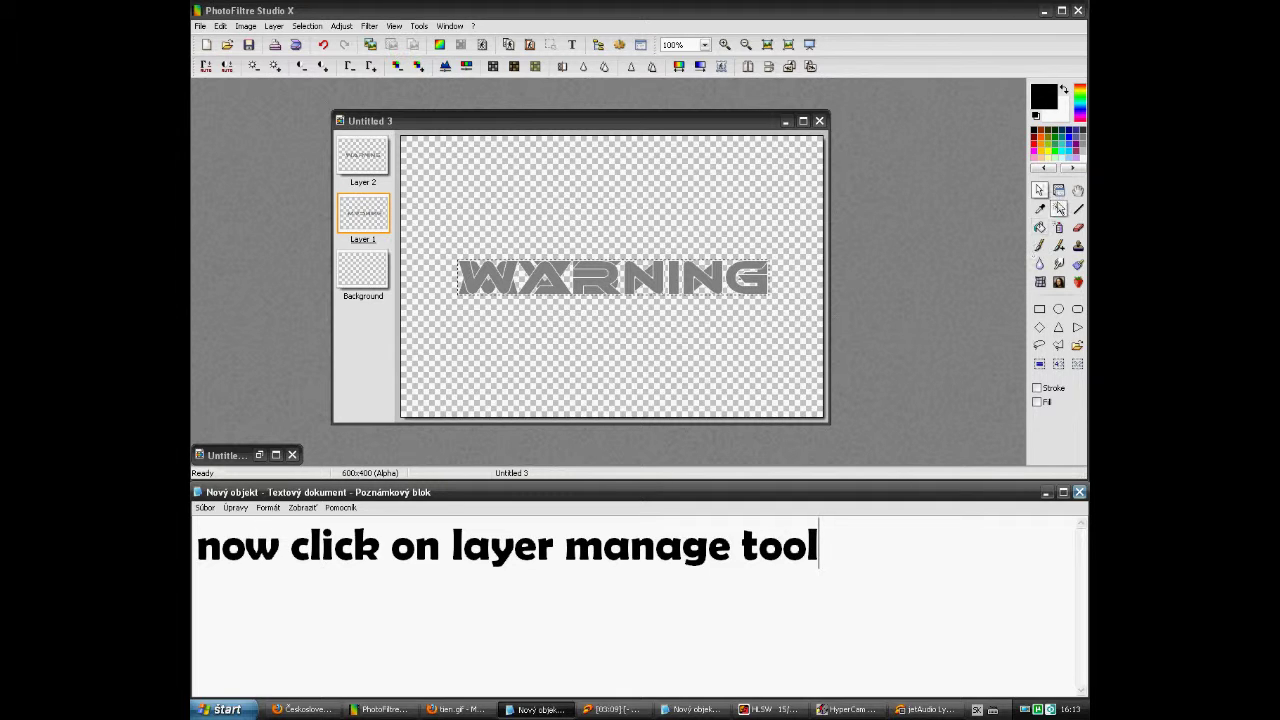
click(1059, 191)
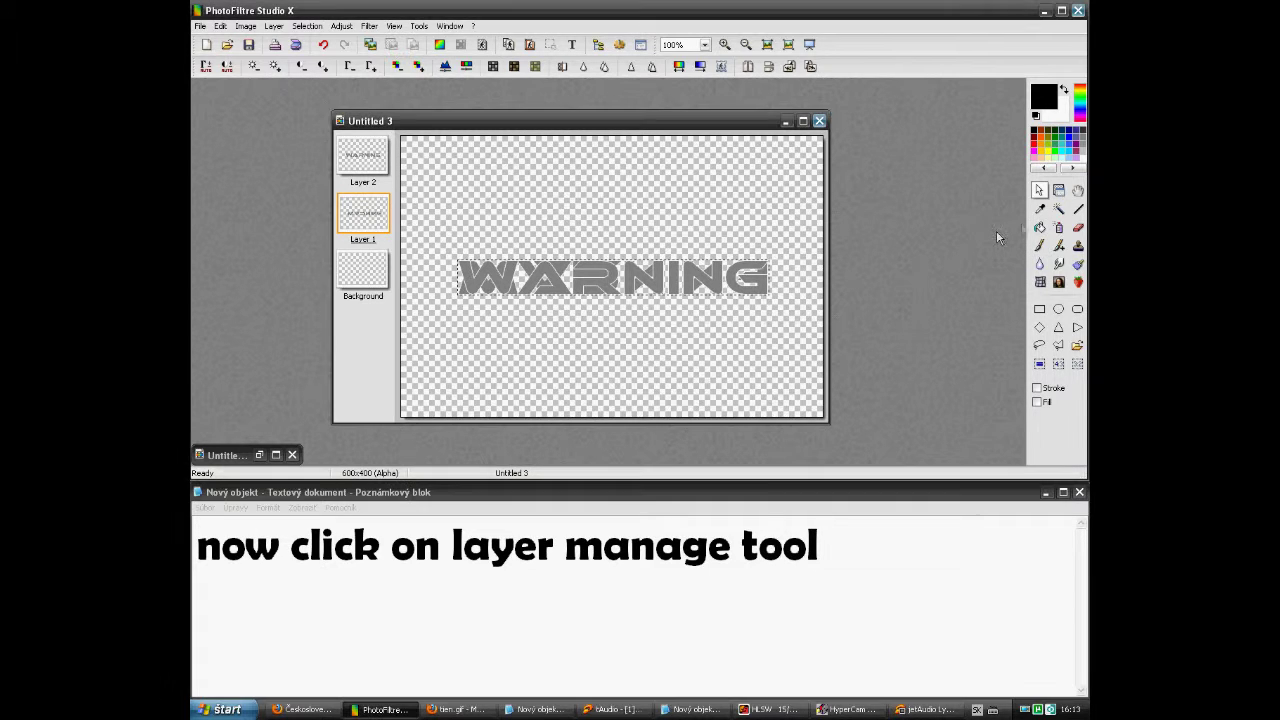
- Replace the note's text with "or press W"
drag(815, 558, 205, 558)
text(or pres)
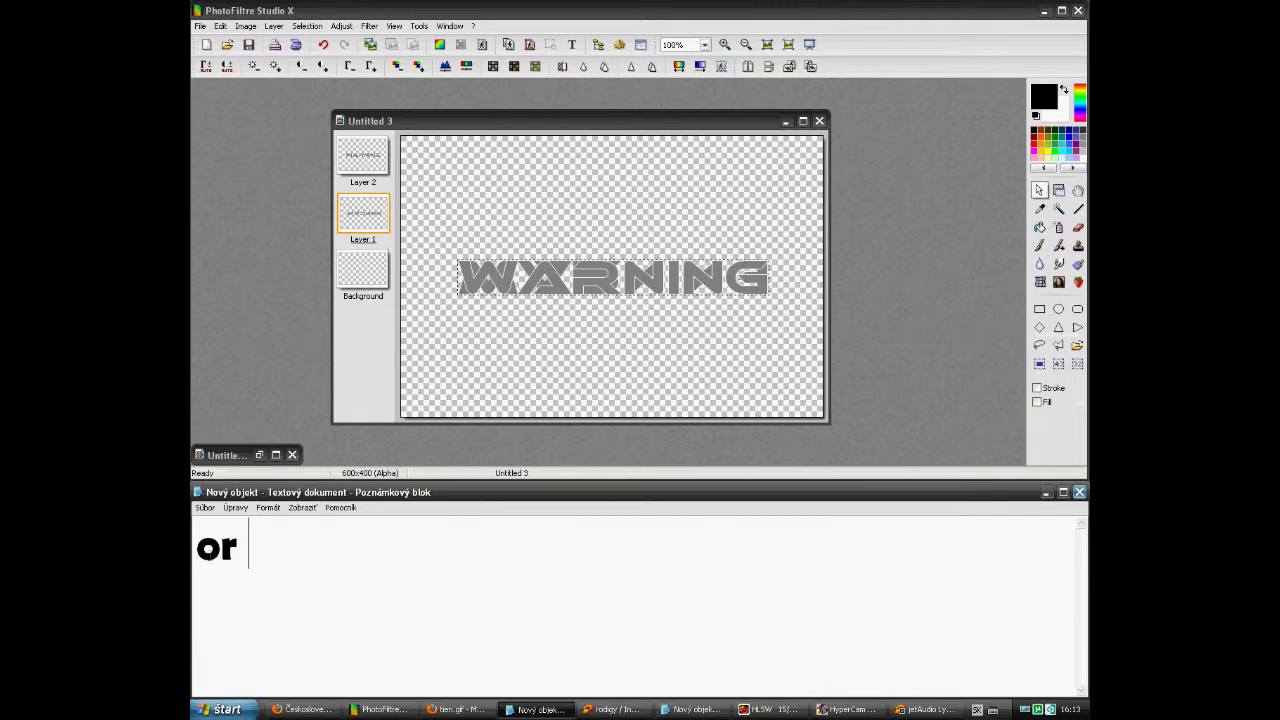
text(W)
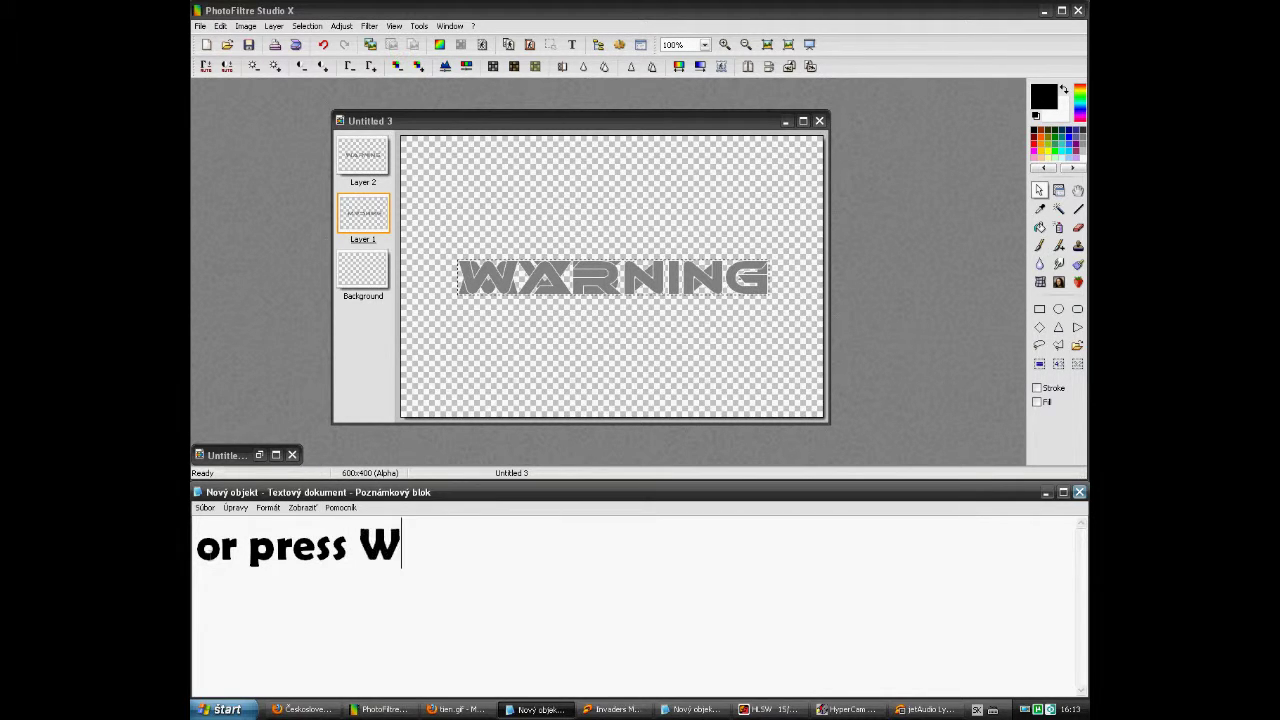
- Replace the note's text with "now hold SHIFT and arrow down"
drag(463, 556, 227, 548)
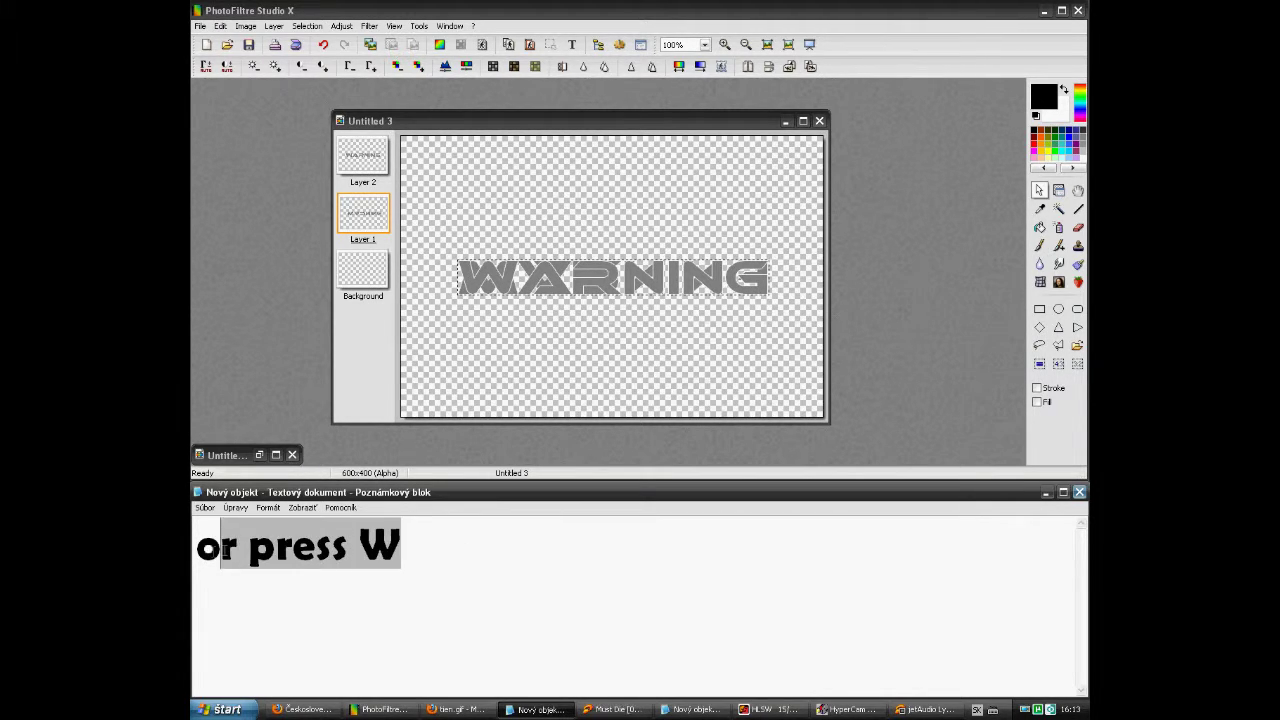
key(BackSpace)
key(BackSpace)
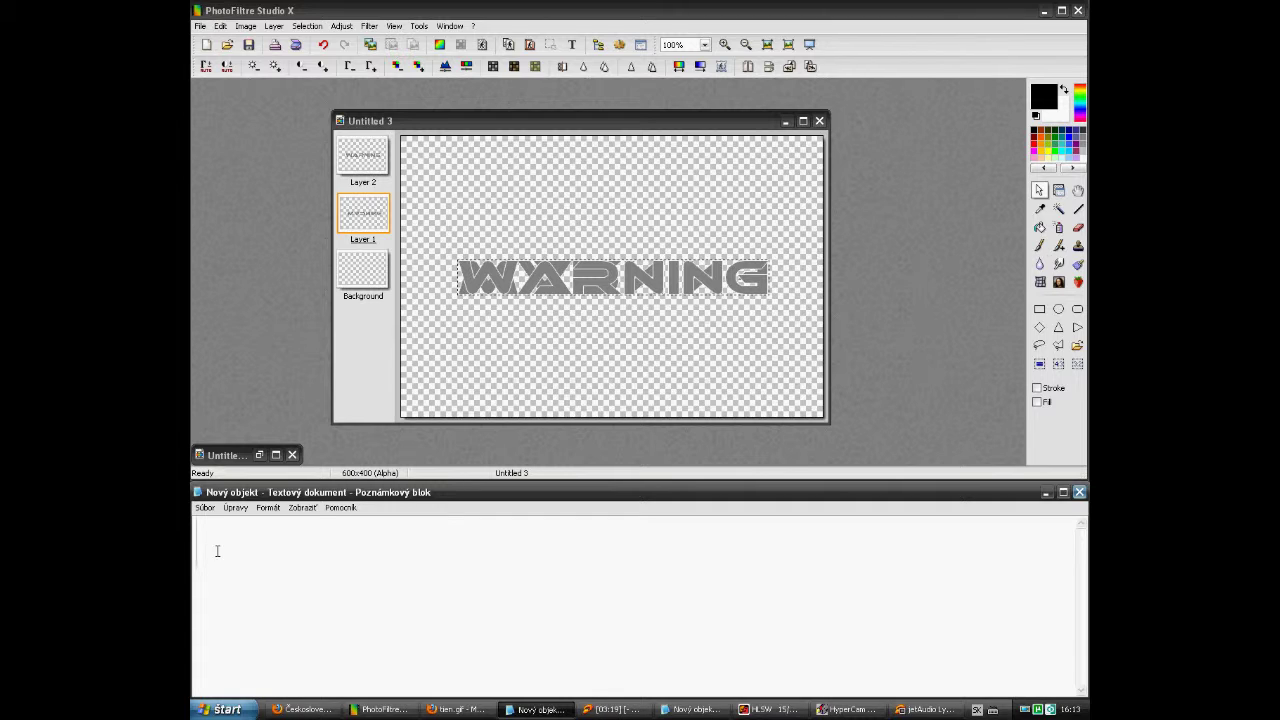
text(now hold)
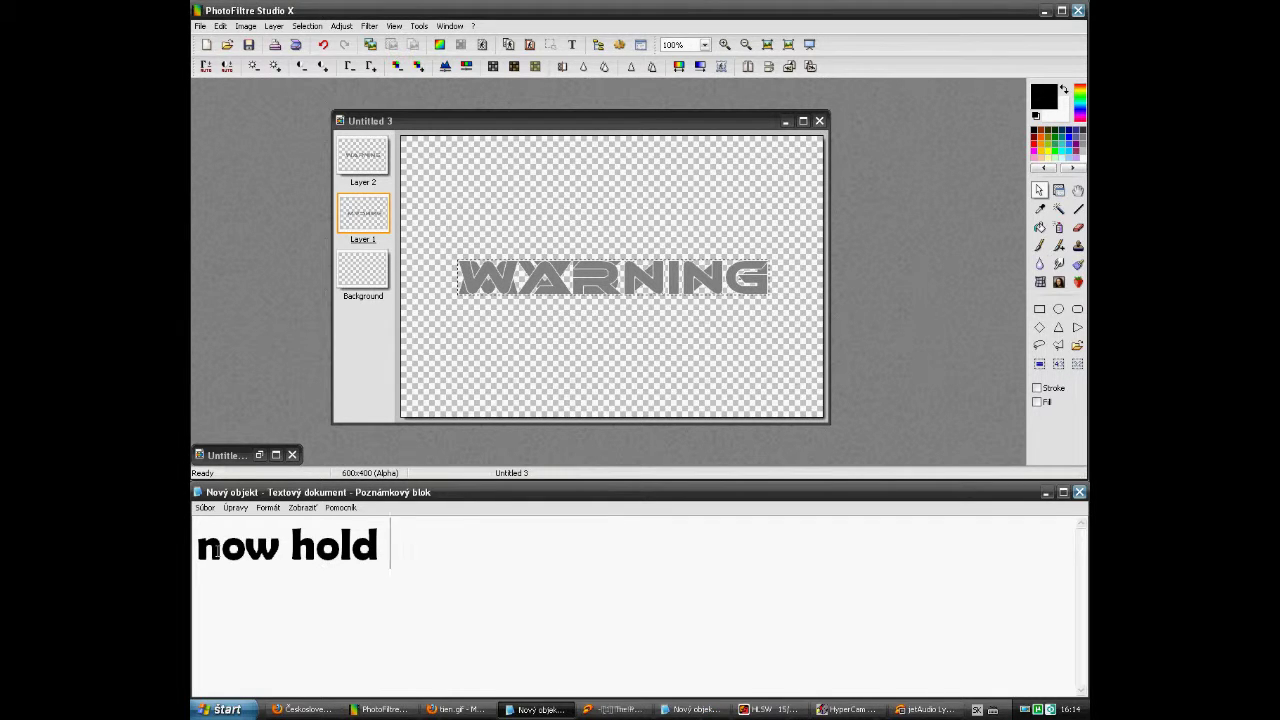
text( SHIFT)
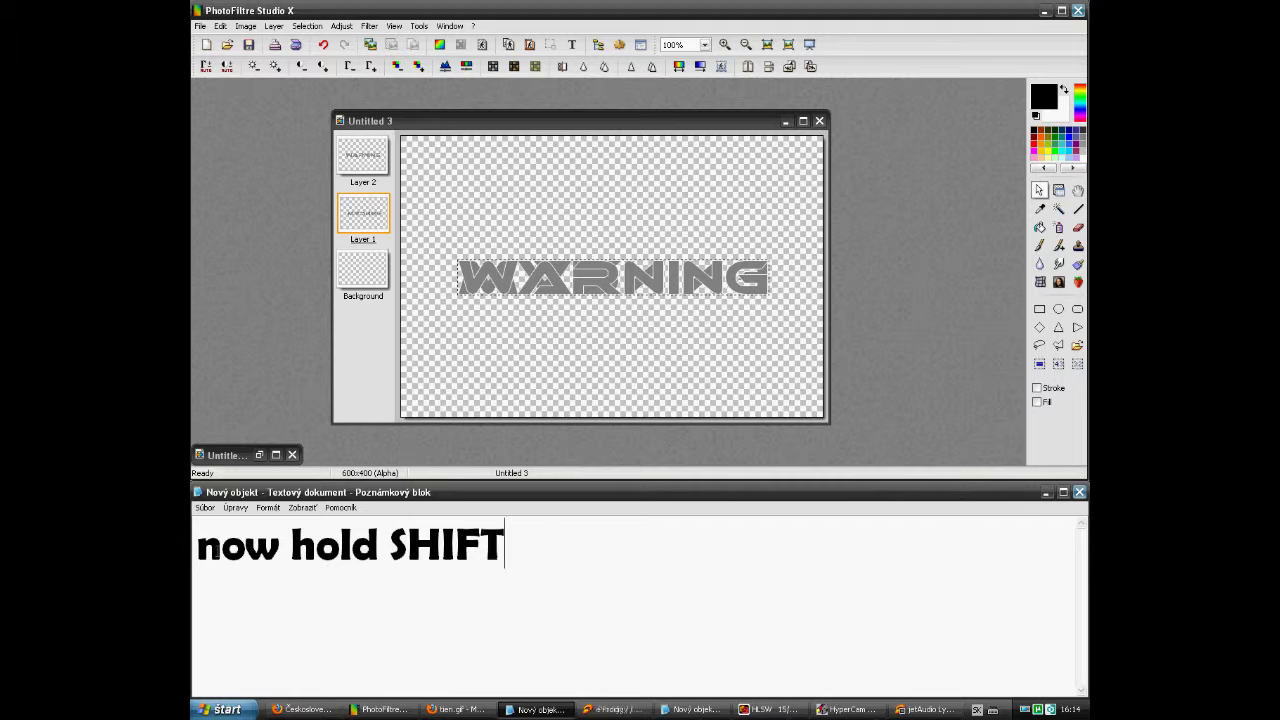
text( and)
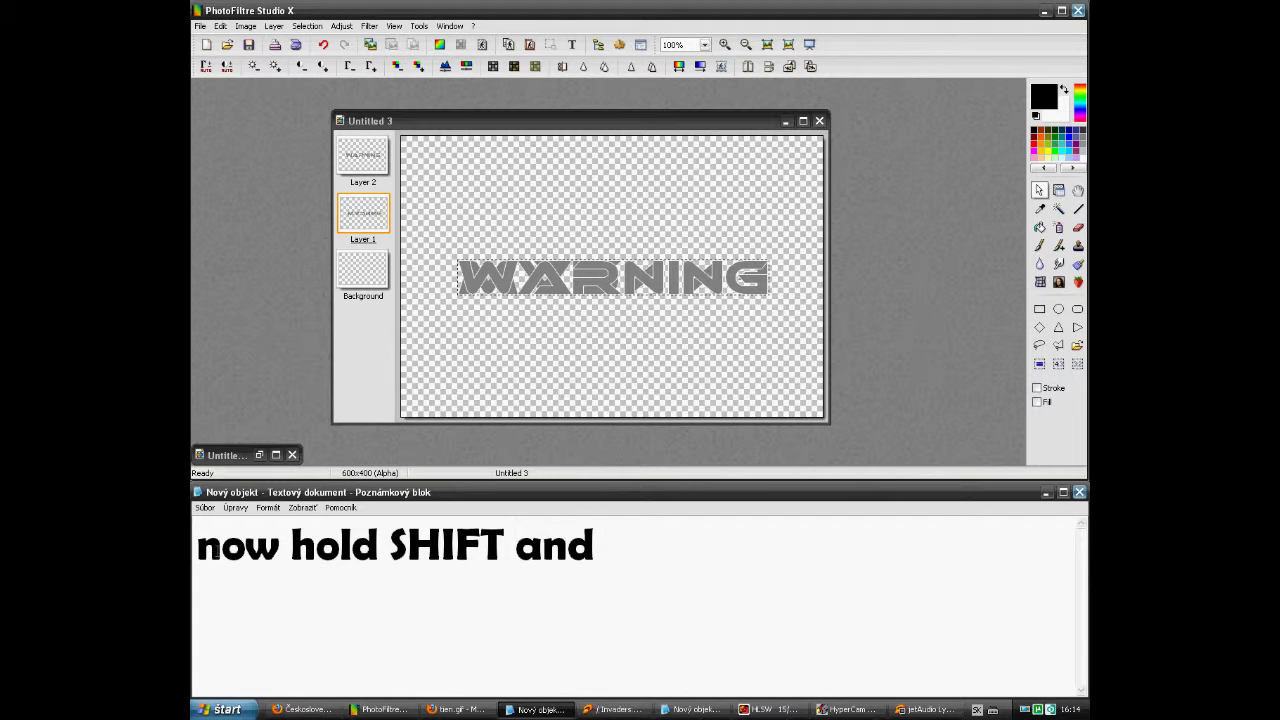
text( aroowdown)
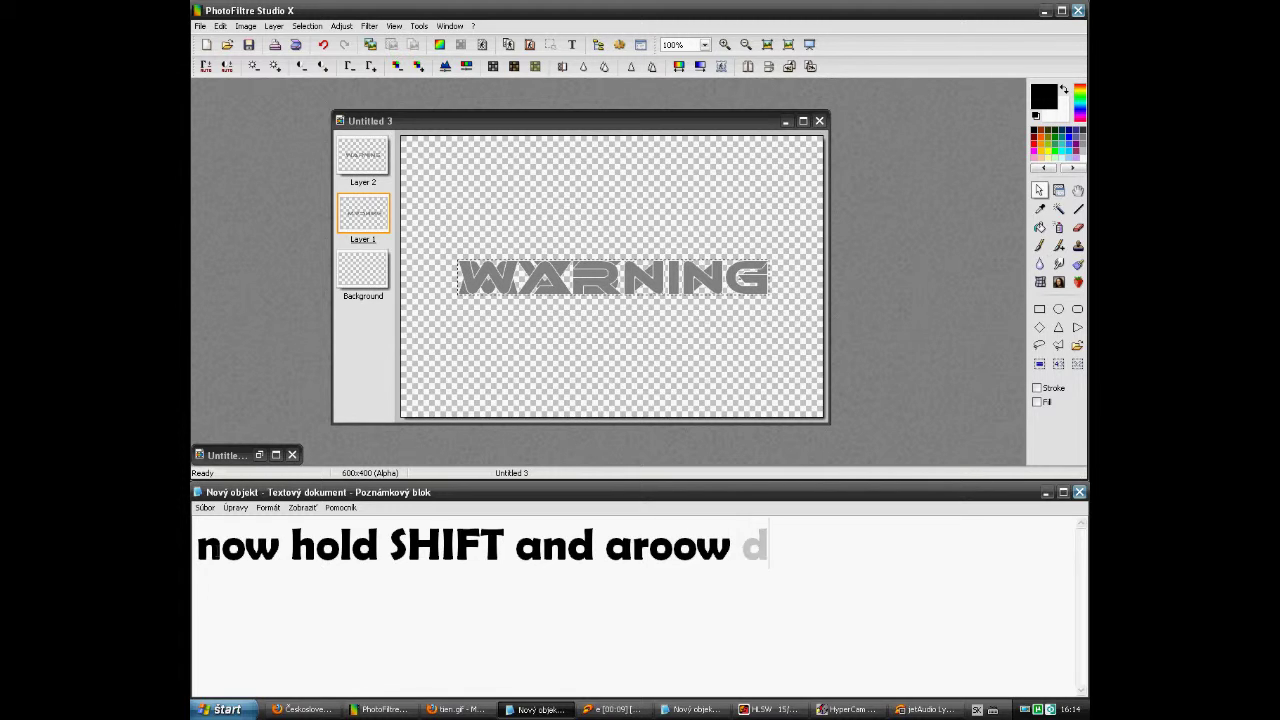
key(BackSpace)
key(BackSpace)
key(BackSpace)
key(BackSpace)
key(BackSpace)
key(BackSpace)
key(BackSpace)
key(BackSpace)
text(row downa)
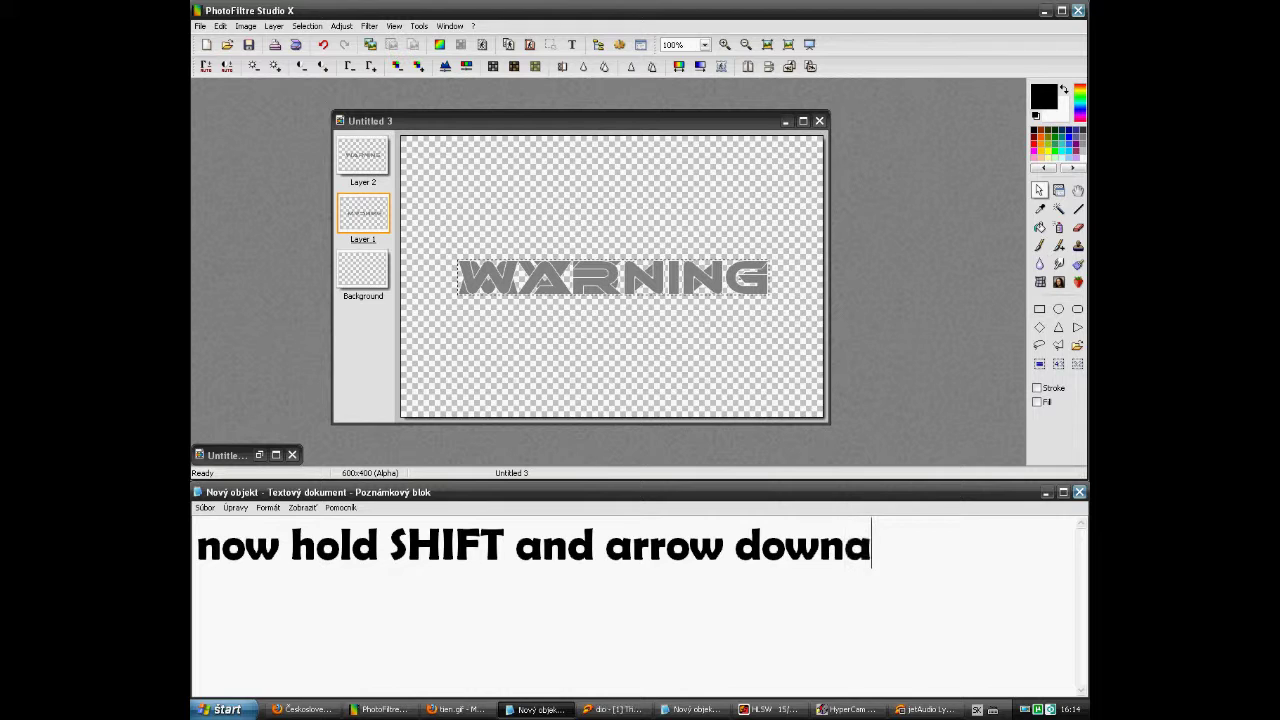
key(BackSpace)
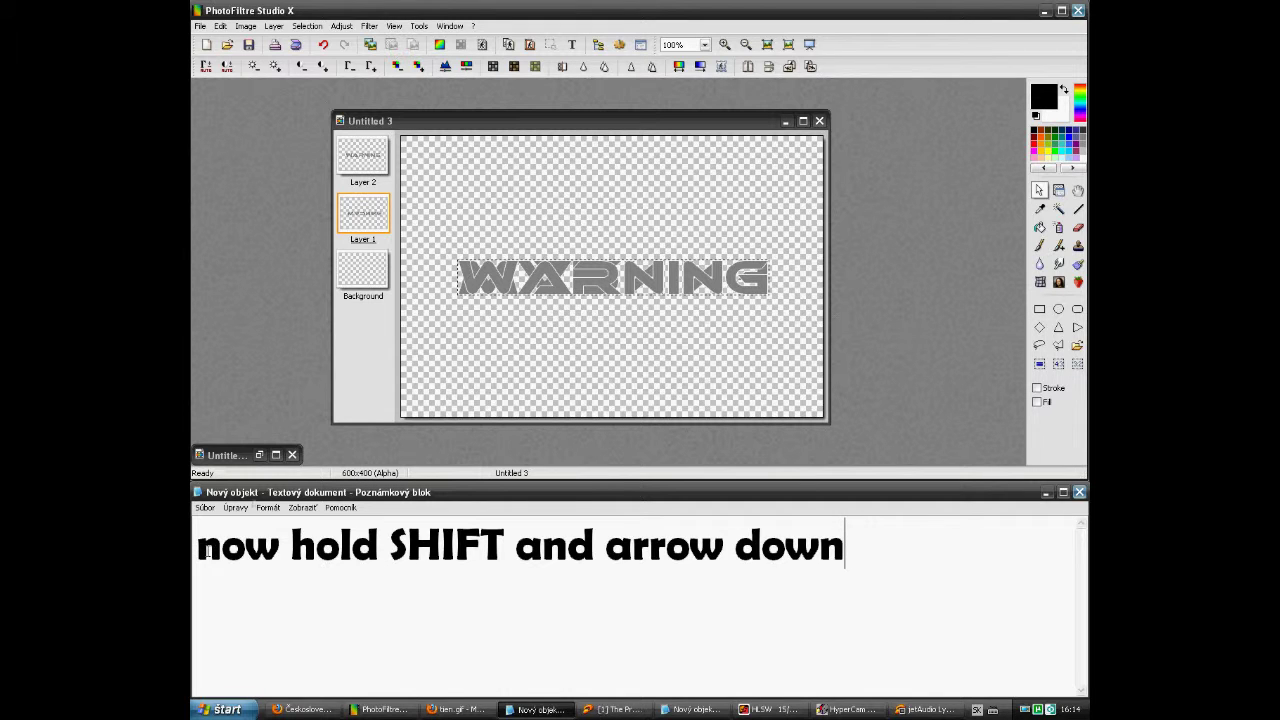
- Move Layer 1 straight down with the Layer manager tool so the flipped text sits directly beneath the upright WARNING text
click(345, 238)
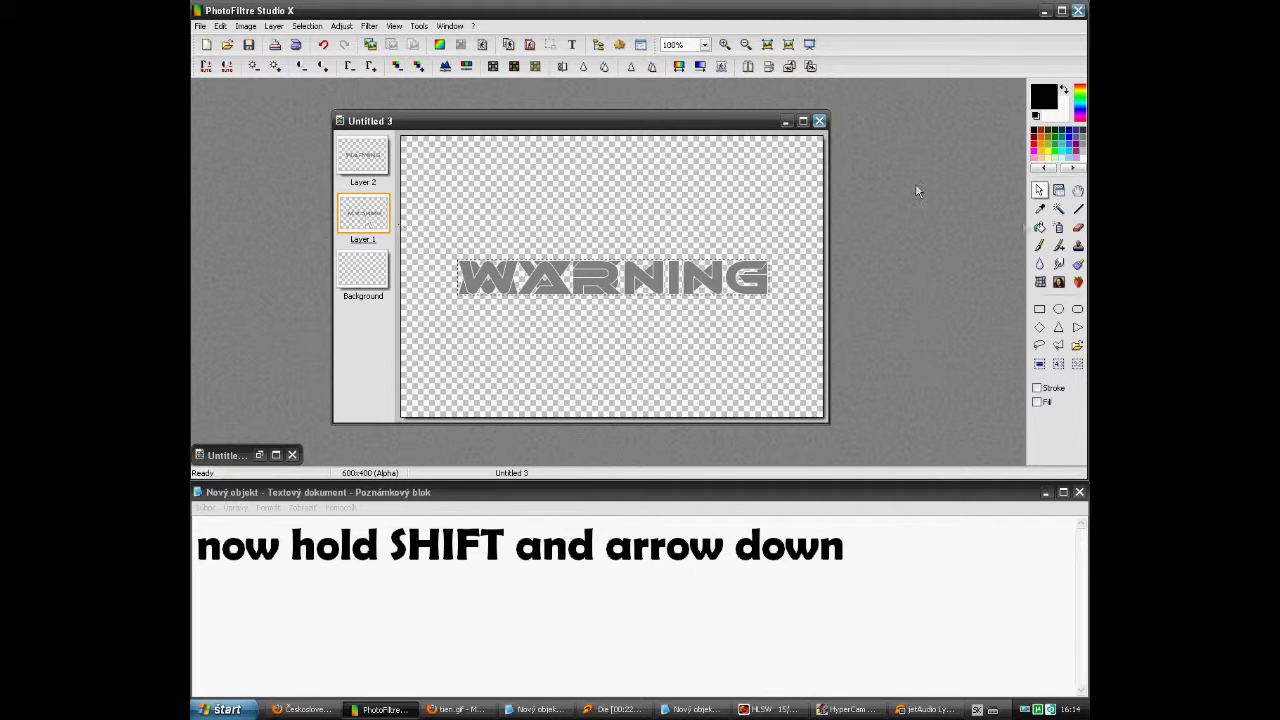
click(1059, 191)
key(shift+Down)
key(shift+Down)
key(shift+Down)
key(shift+Down)
key(shift+Down)
key(shift+Down)
key(shift+Down)
key(Up)
key(Up)
key(Up)
key(Up)
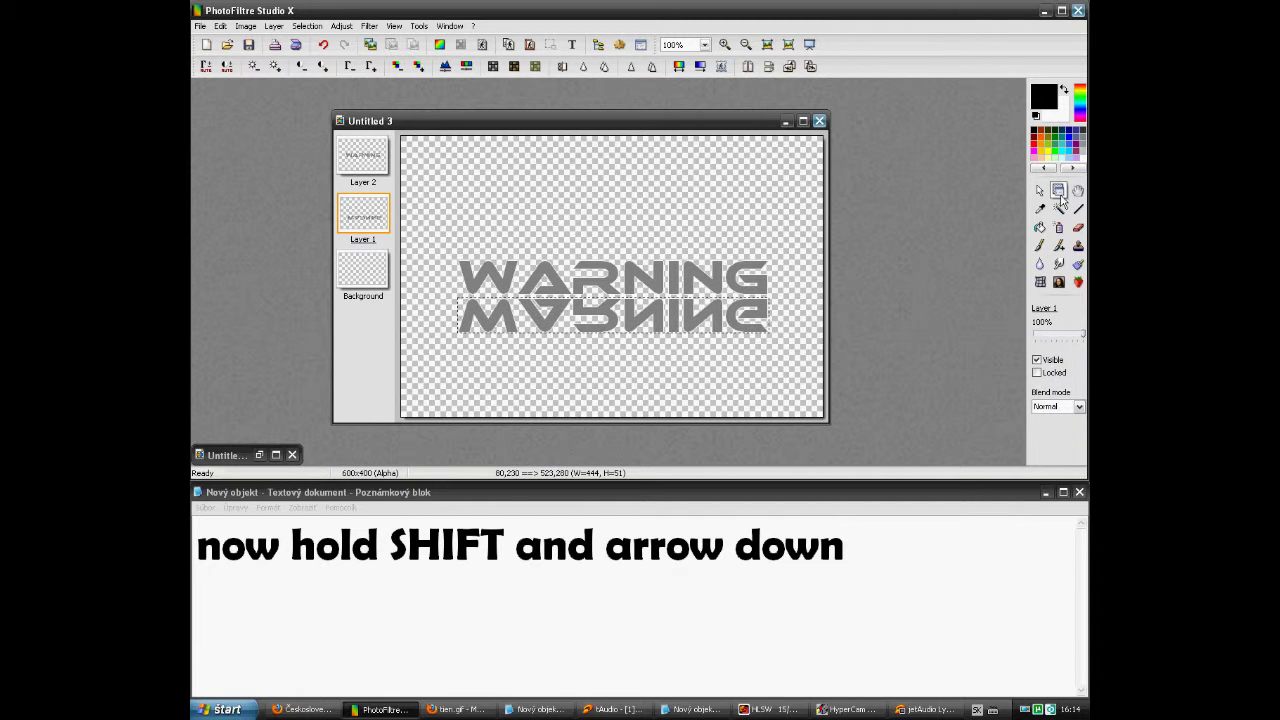
- Replace the note's text with "put it to the position as you want"
drag(877, 584, 200, 546)
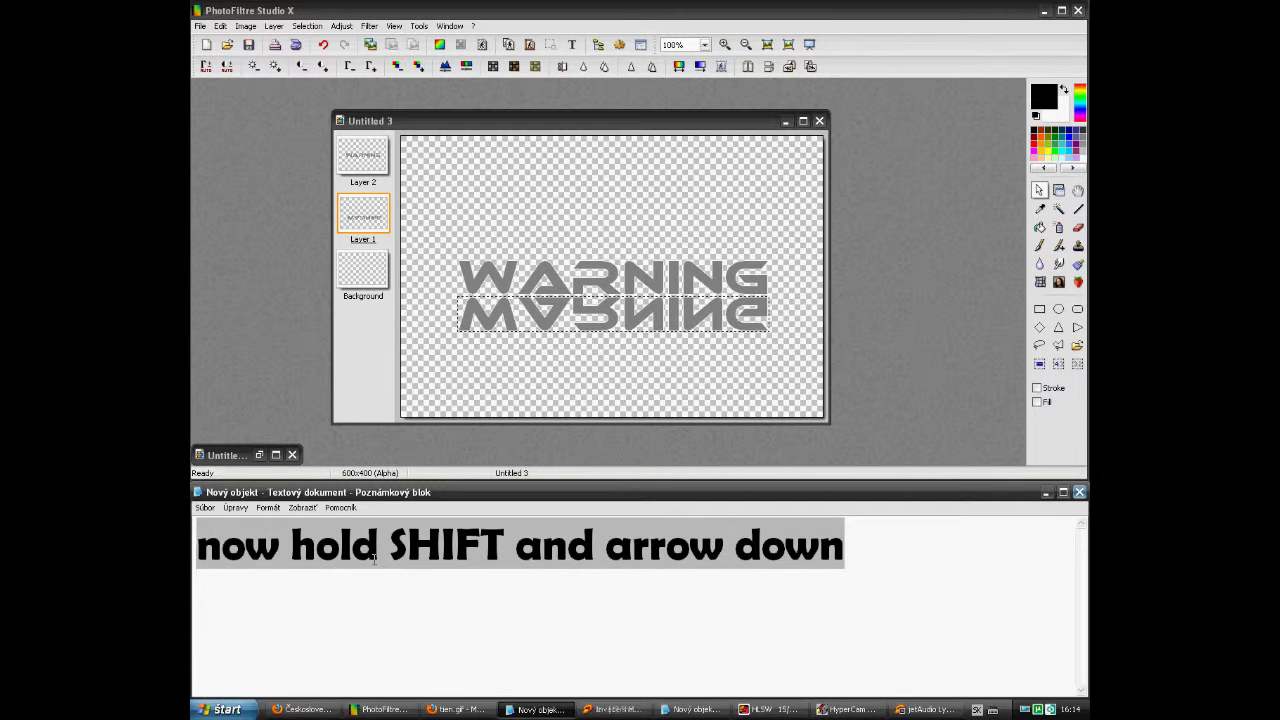
text(pu)
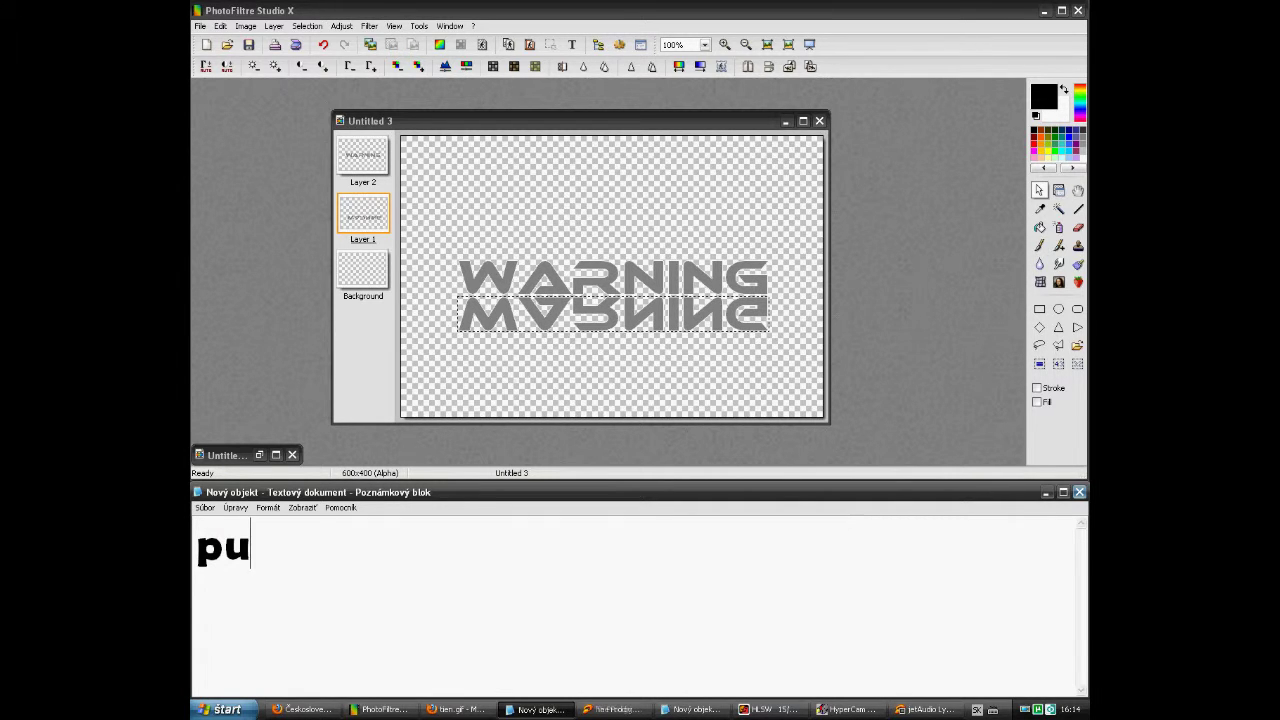
text(t it to th)
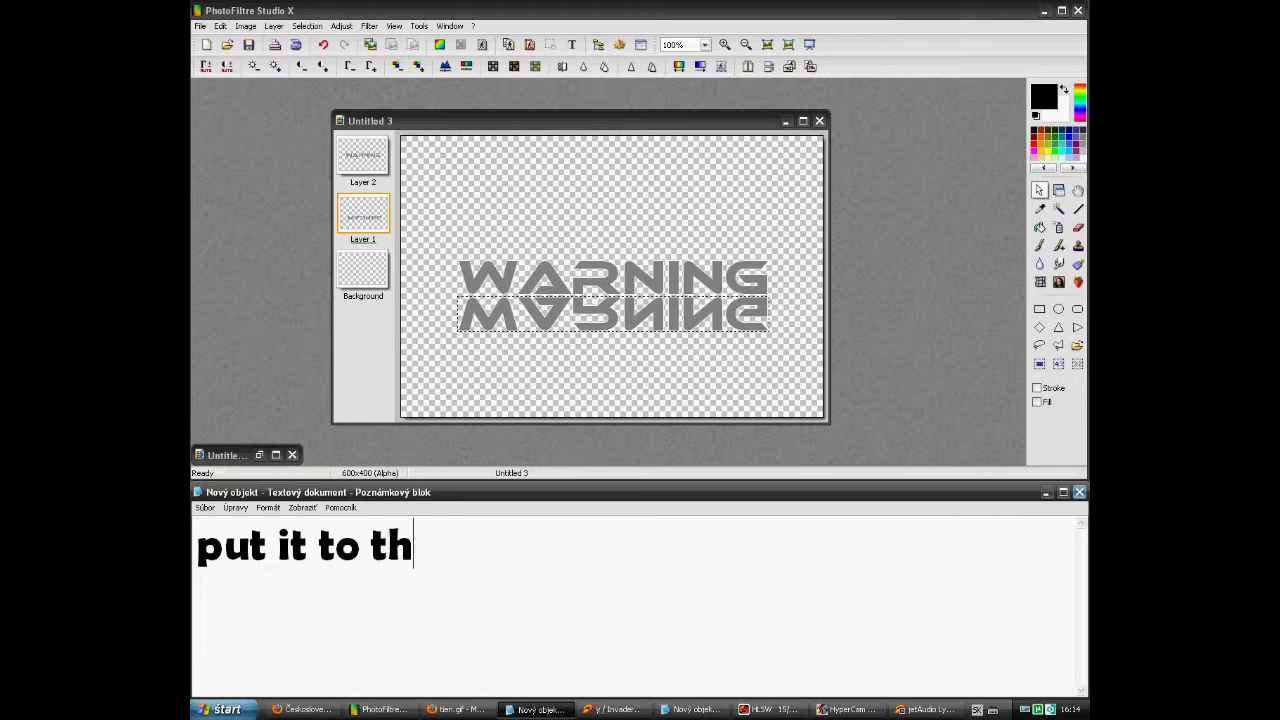
text(e positio)
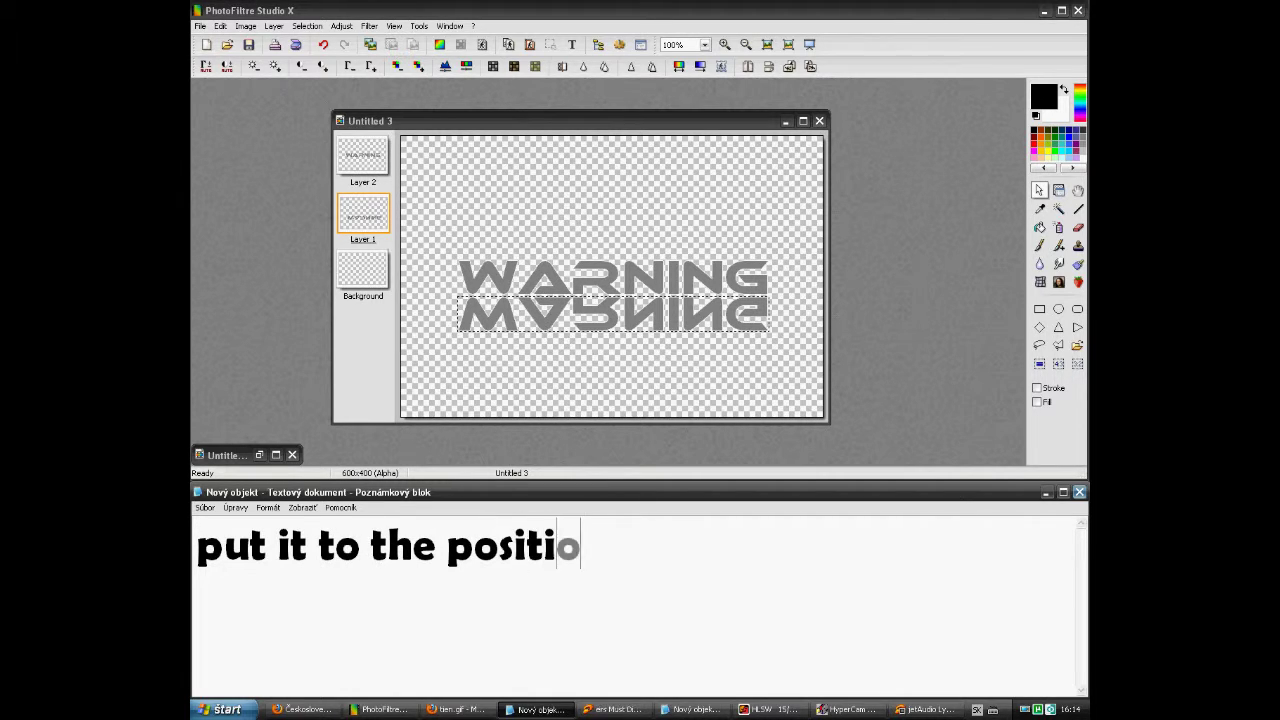
text(n as you want)
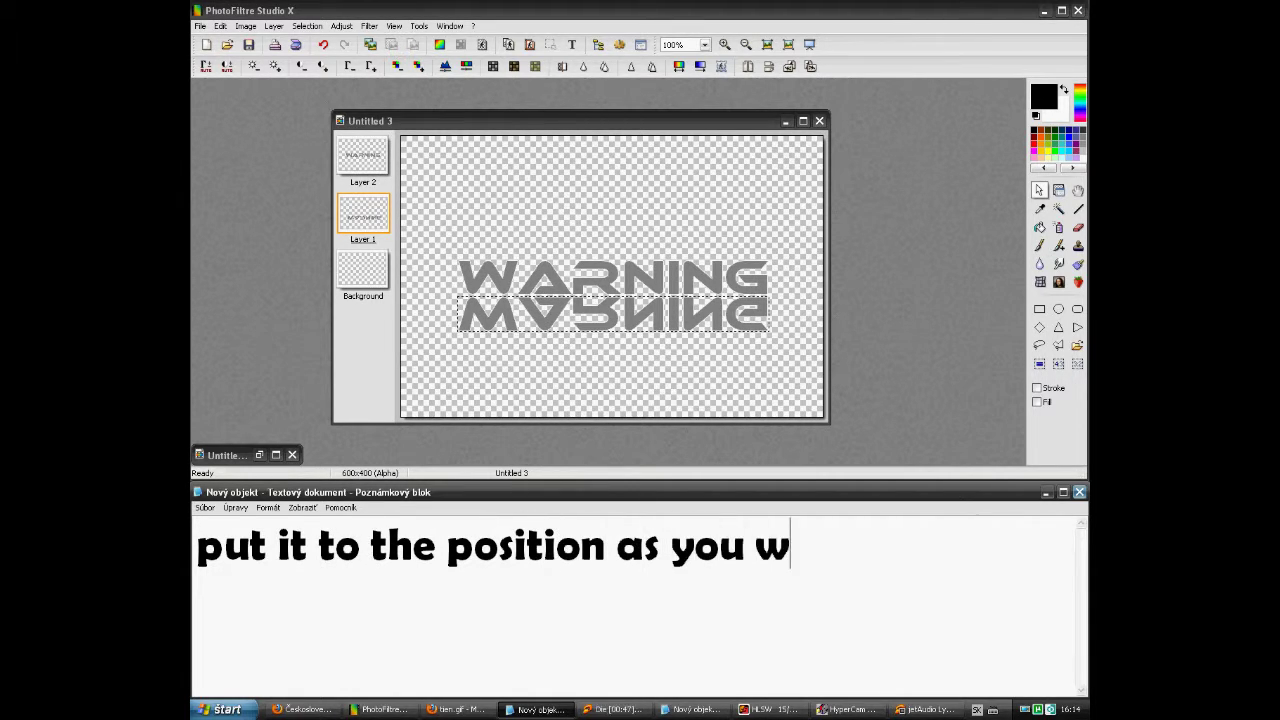
click(375, 210)
- Replace the note's text with "ok now go to photomasque ..."
drag(897, 561, 207, 540)
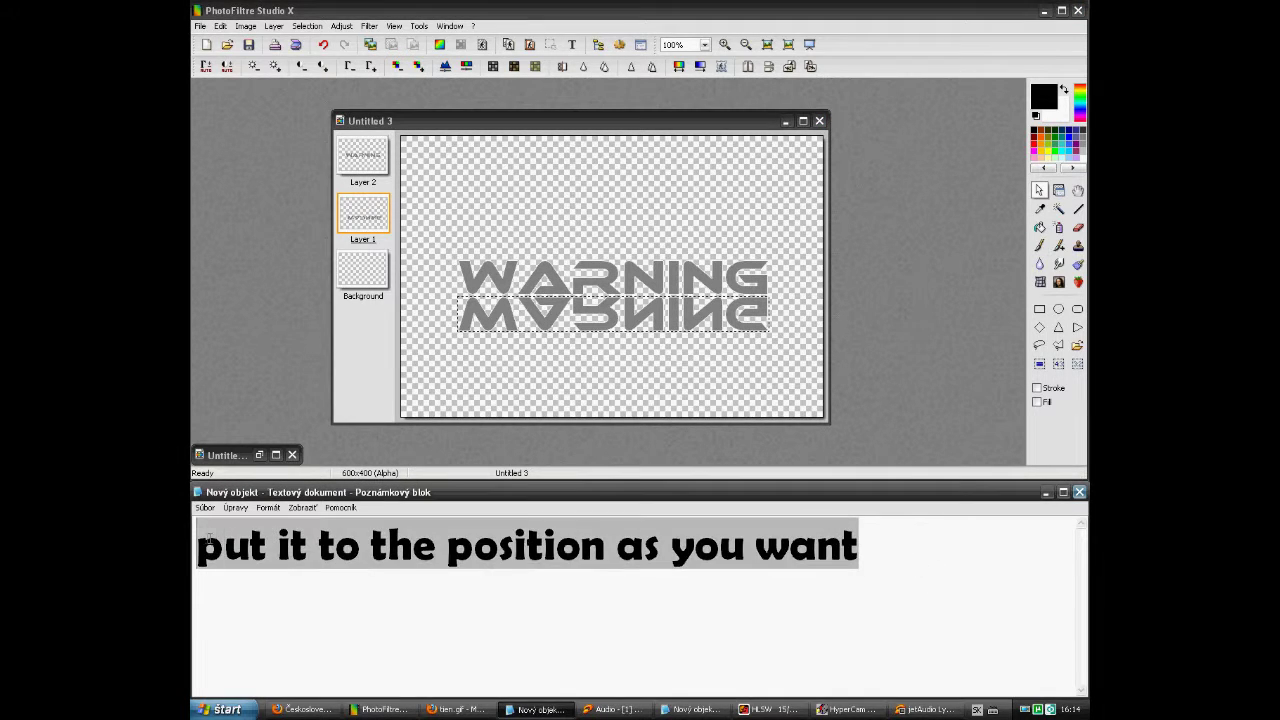
text(ok n)
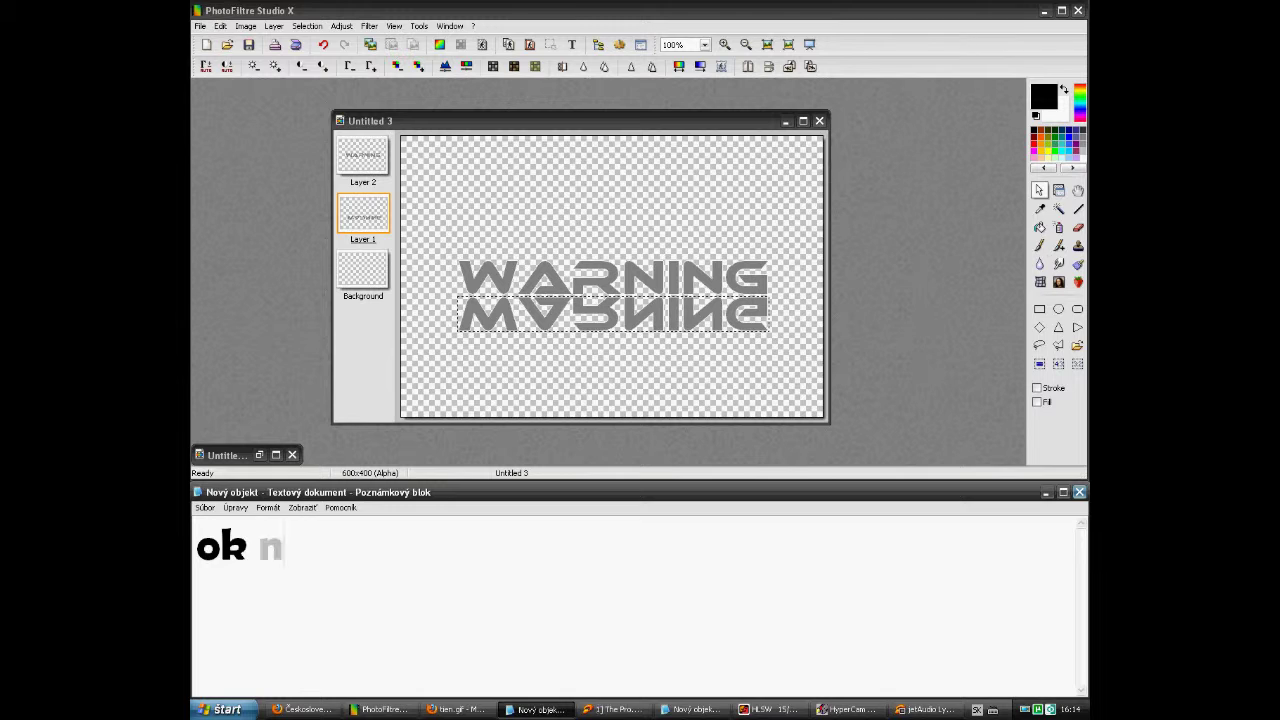
text(oe)
key(BackSpace)
text(w )
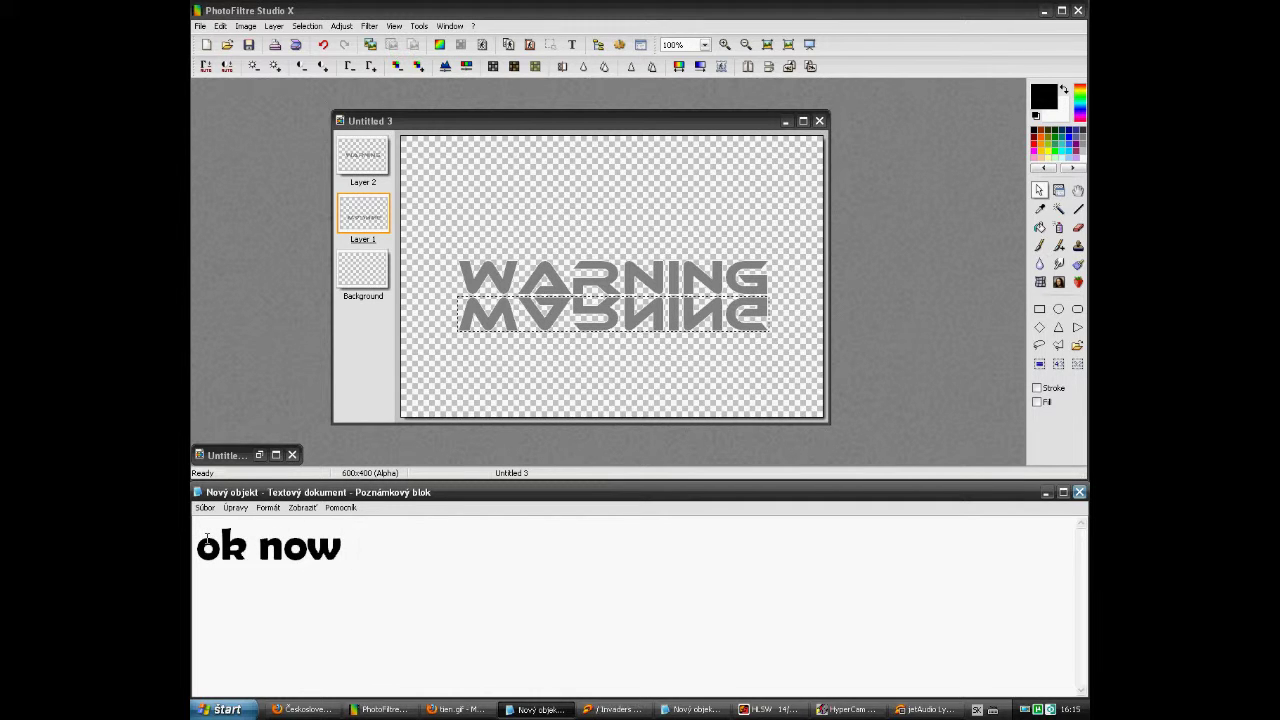
text(go to p)
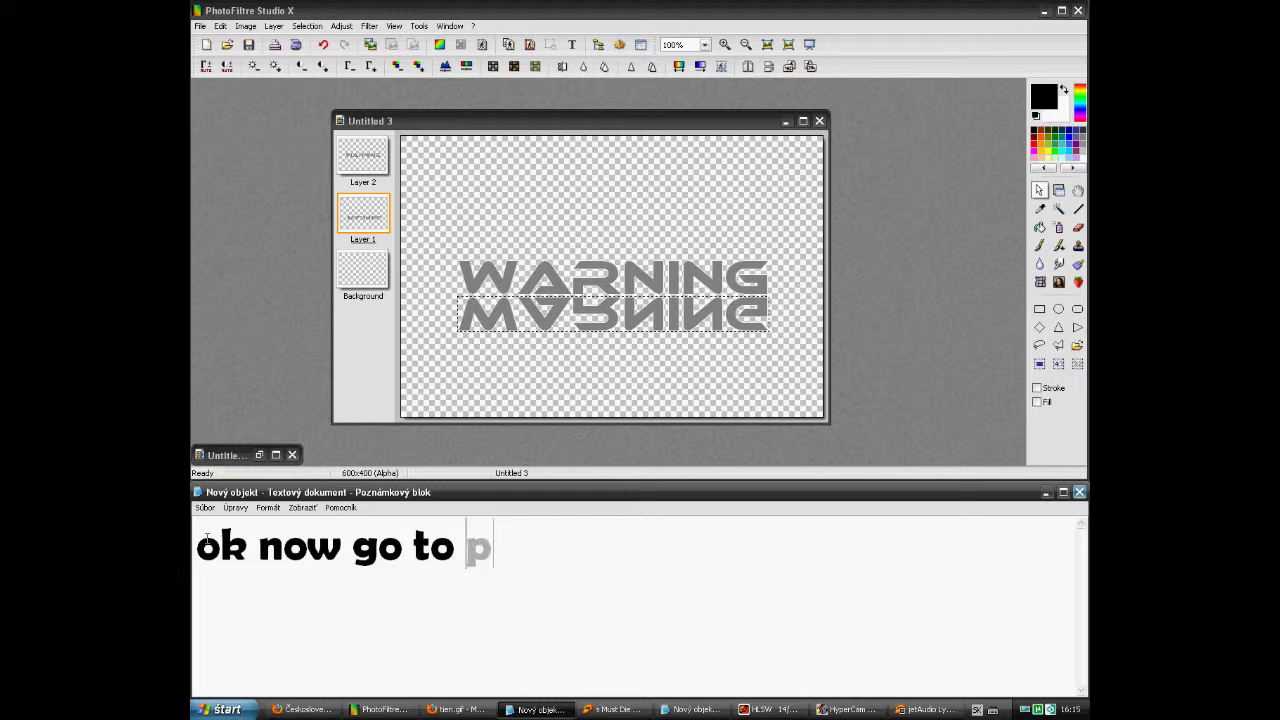
text(hoto ma)
key(BackSpace)
key(BackSpace)
key(BackSpace)
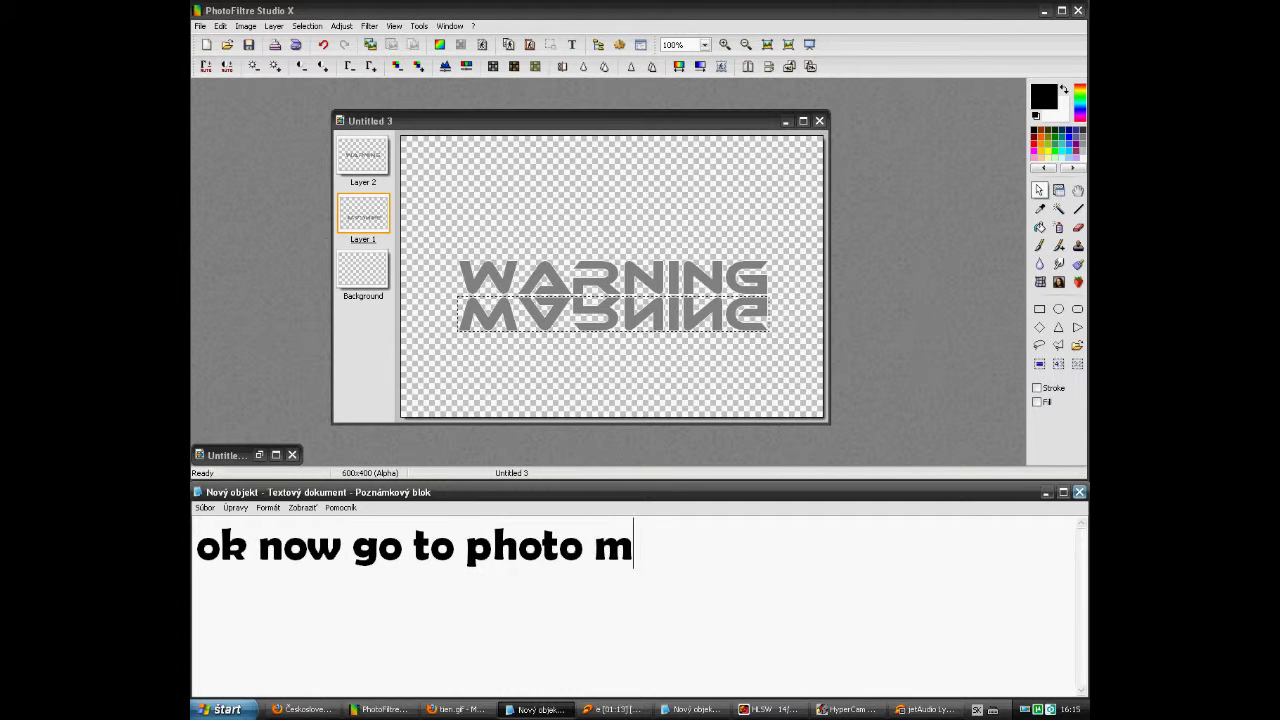
text(masq)
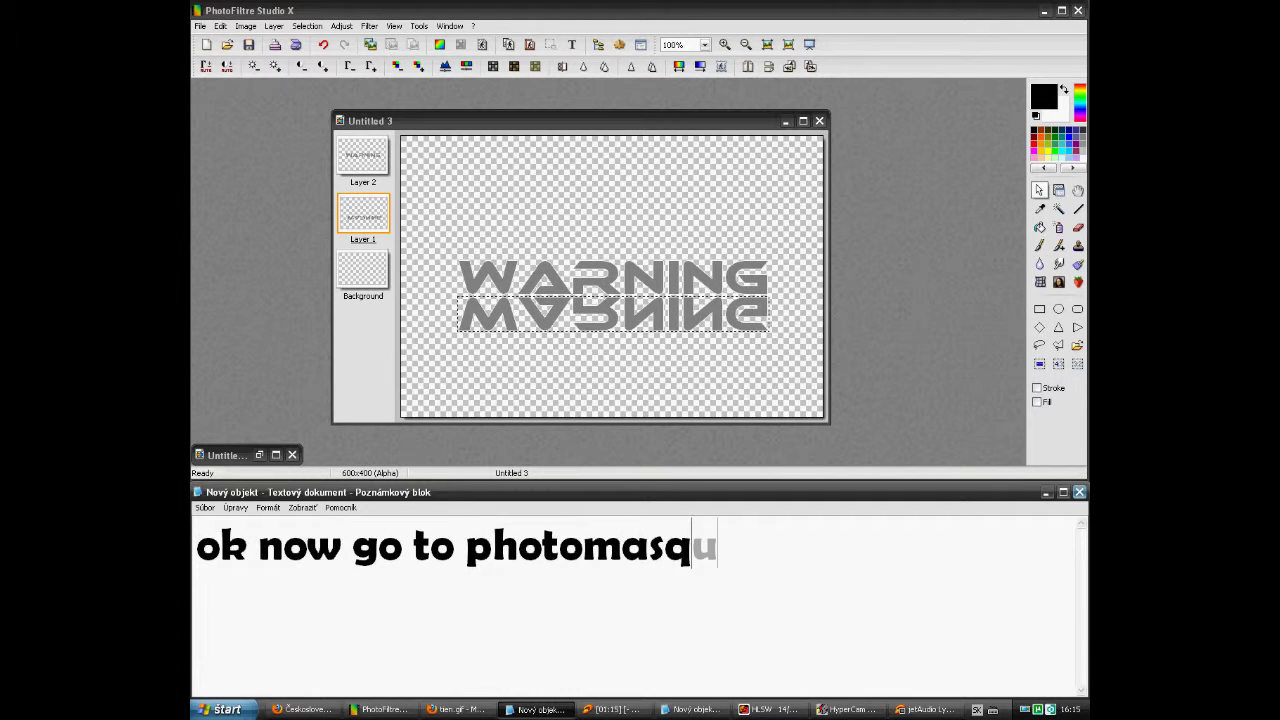
text(ue ...)
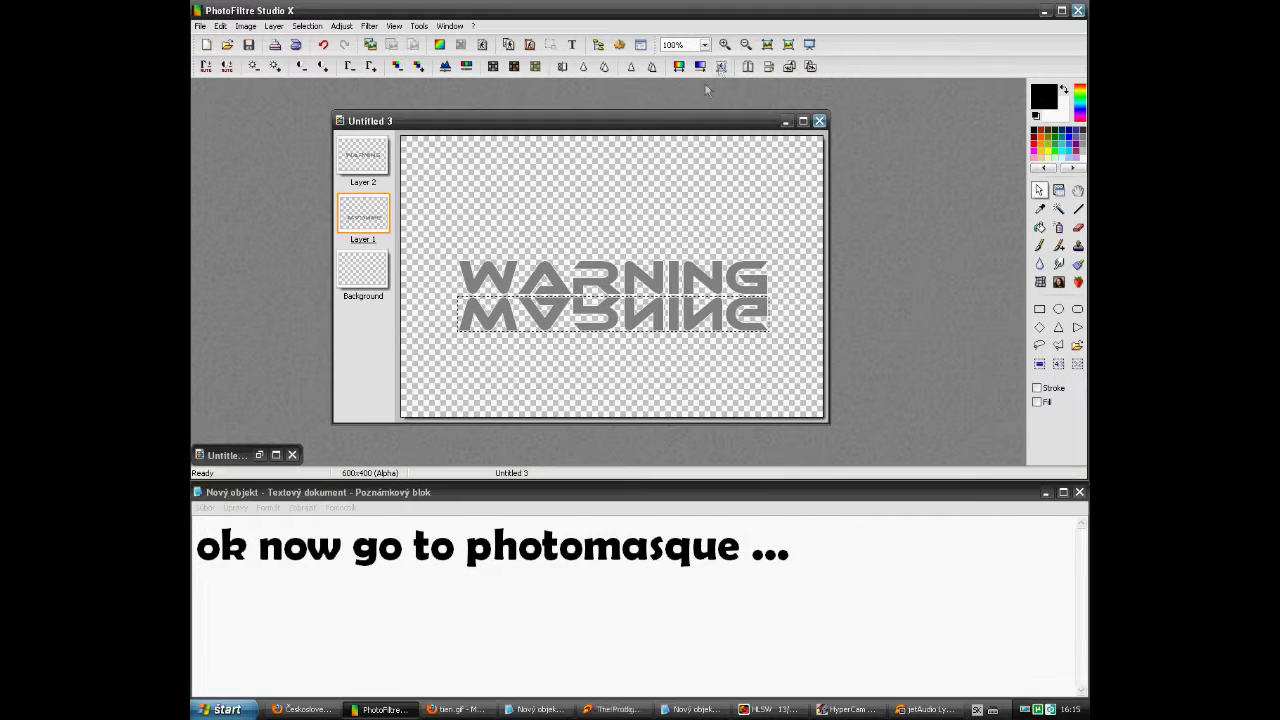
- Replace the note's text with "and find my photomasque... tien"
drag(786, 600, 198, 553)
text(and)
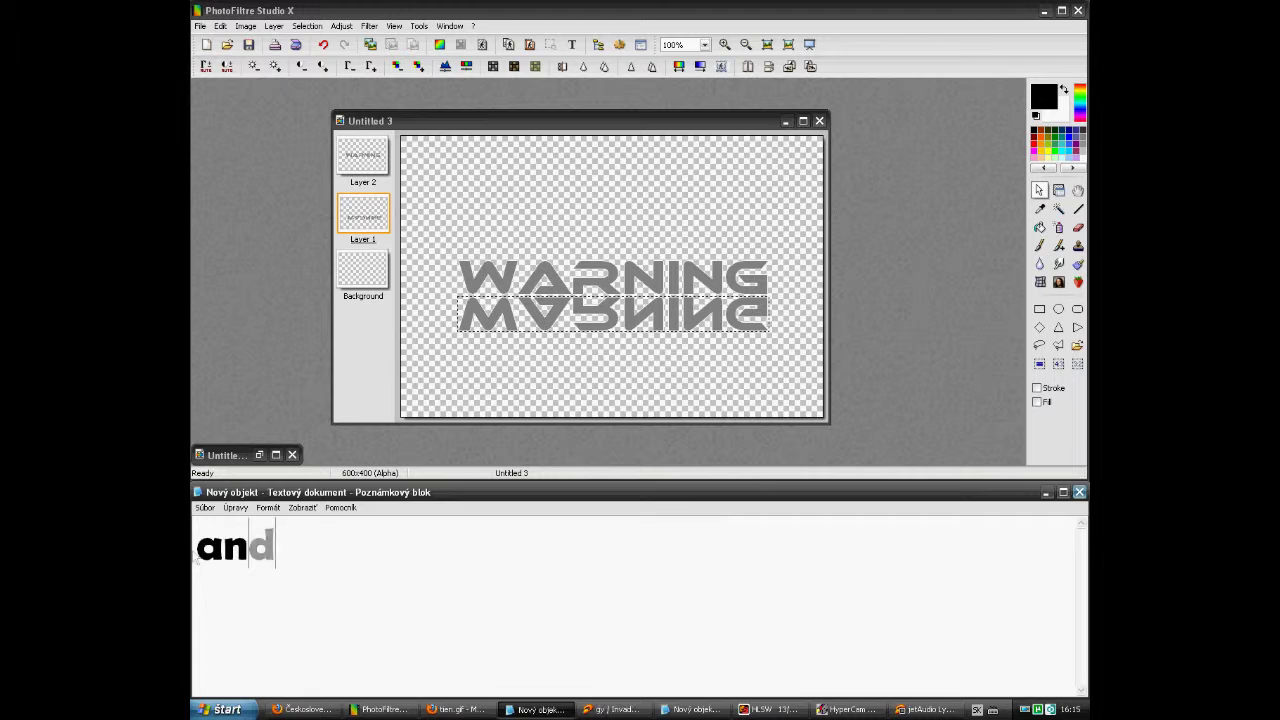
text( find my )
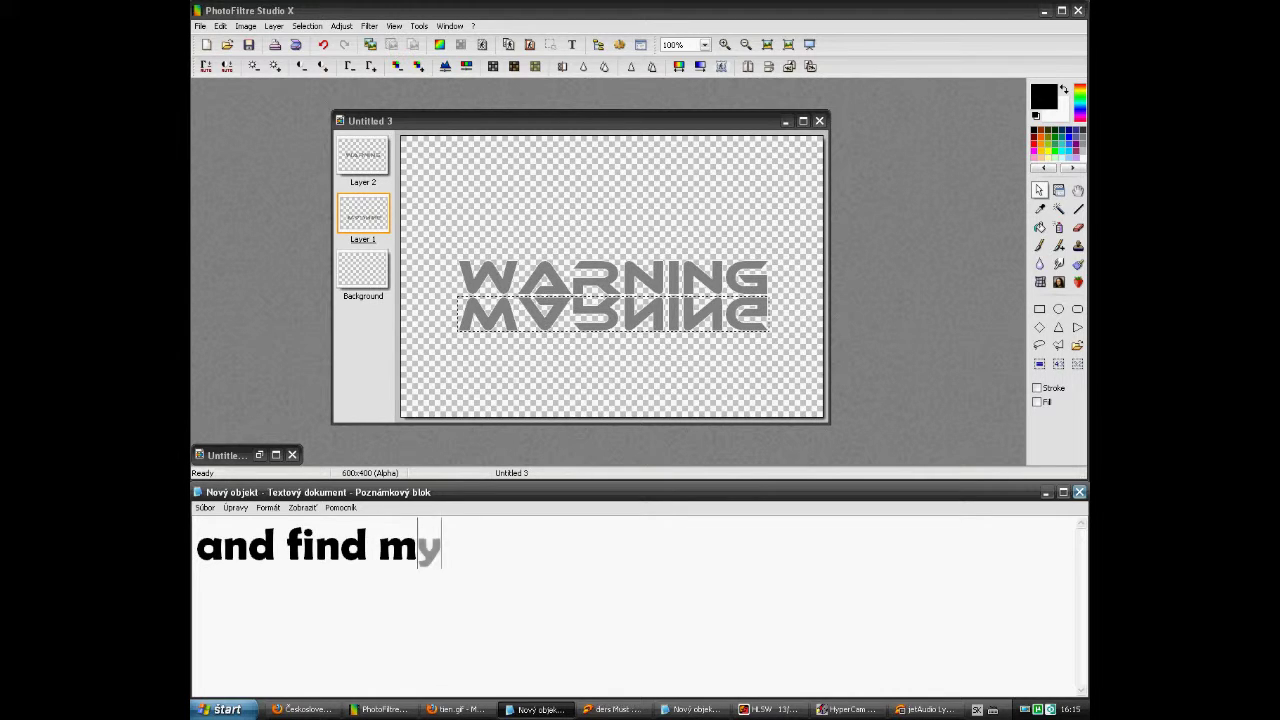
text(pho)
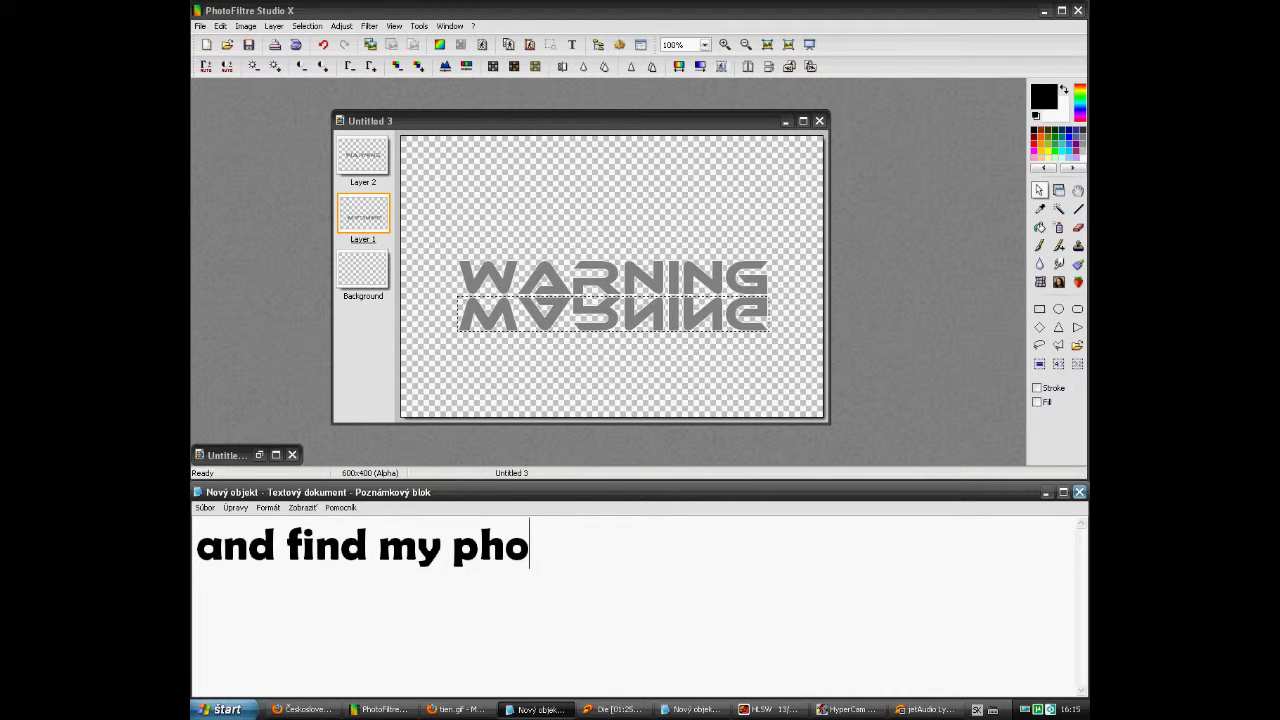
text(tomas)
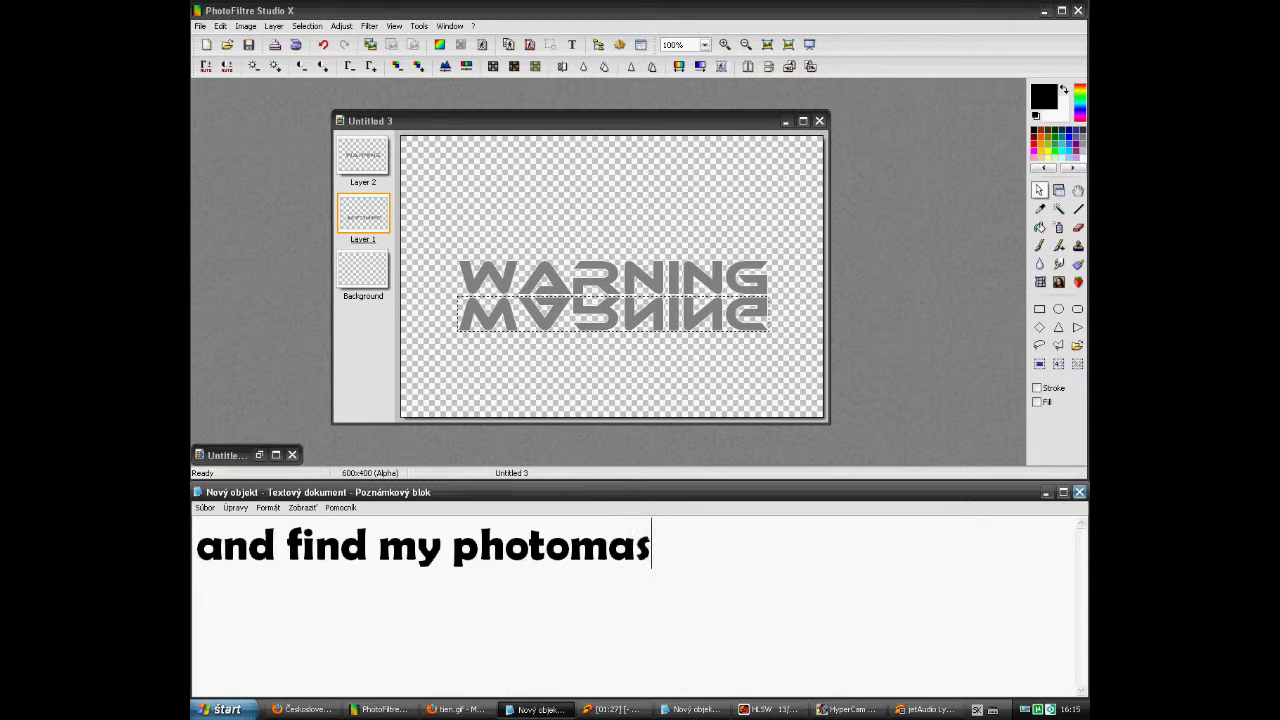
text(quee)
key(BackSpace)
text(...)
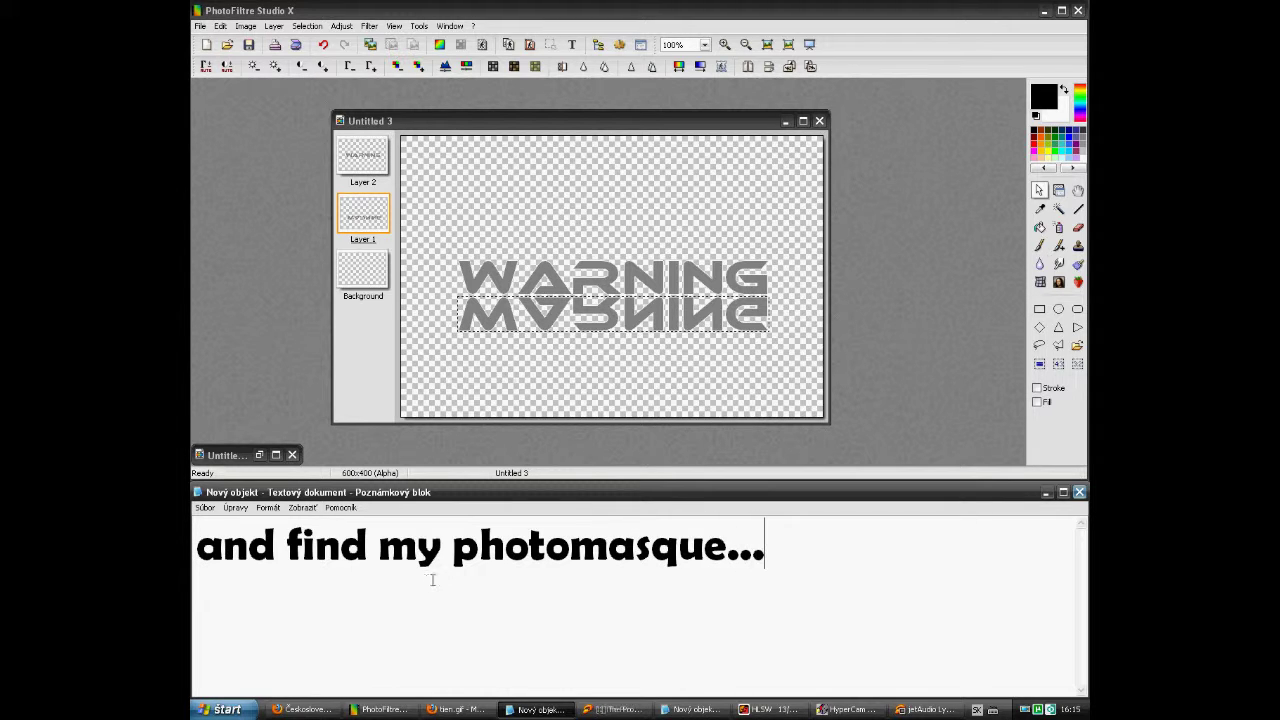
text( tie.)
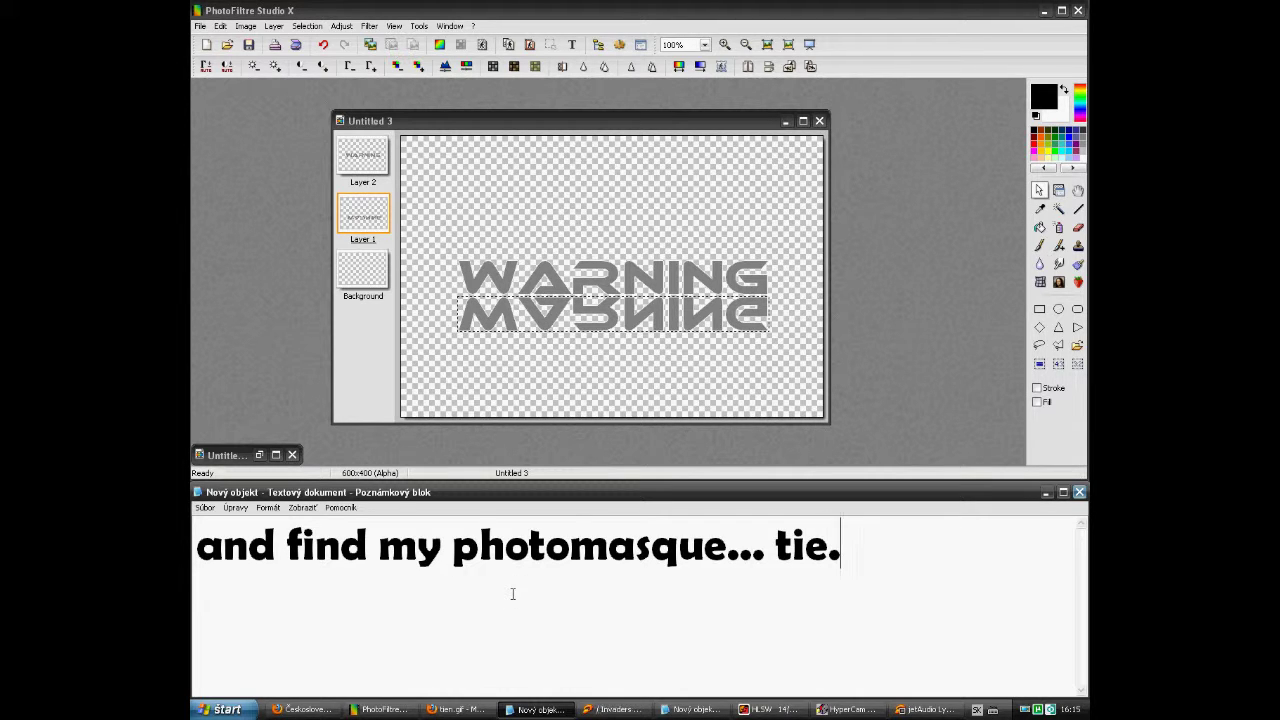
key(BackSpace)
text(n)
- Start PhotoMasque on Layer 1 and load the mask "tien" from the Masks folder
click(718, 68)
click(718, 68)
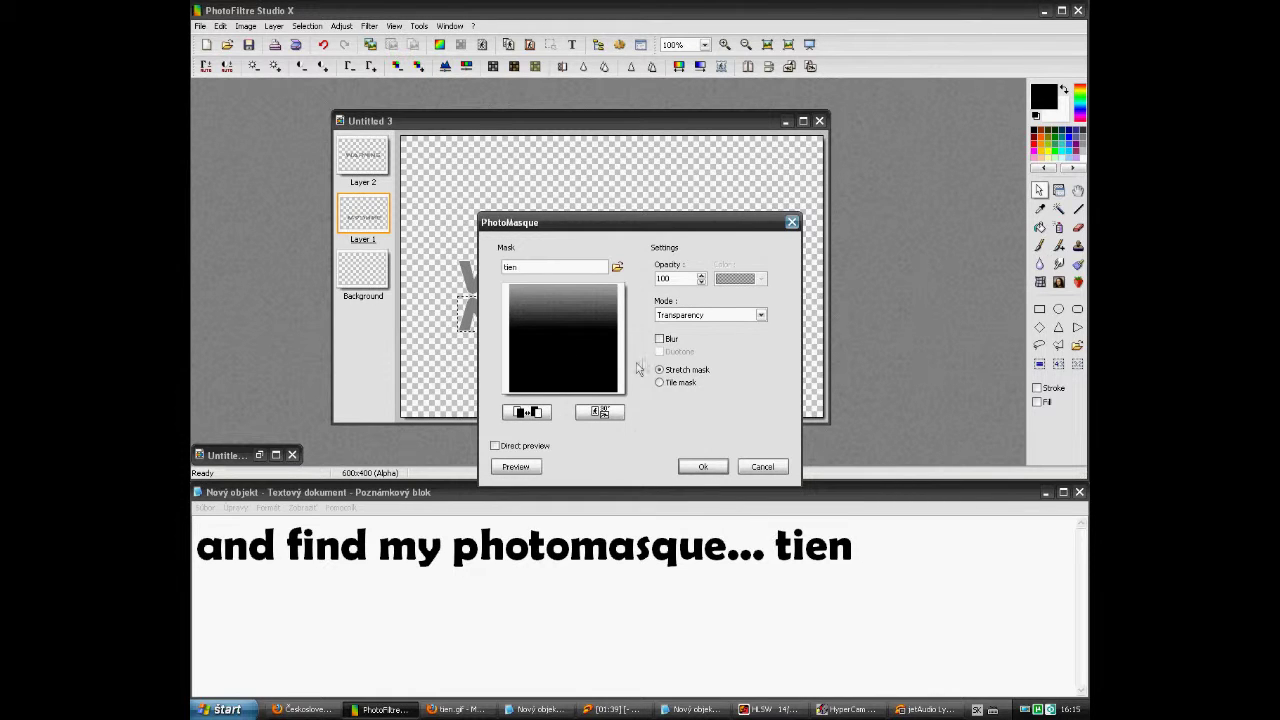
click(617, 268)
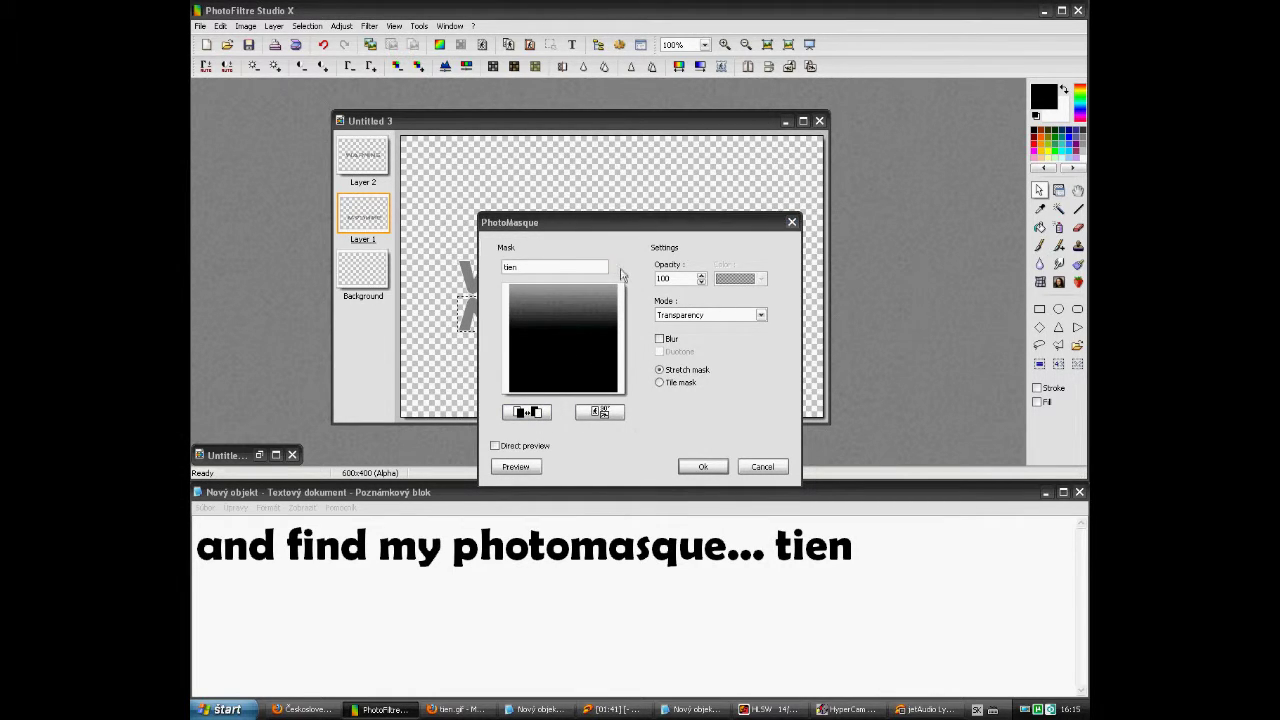
scroll(662, 375, down, 3)
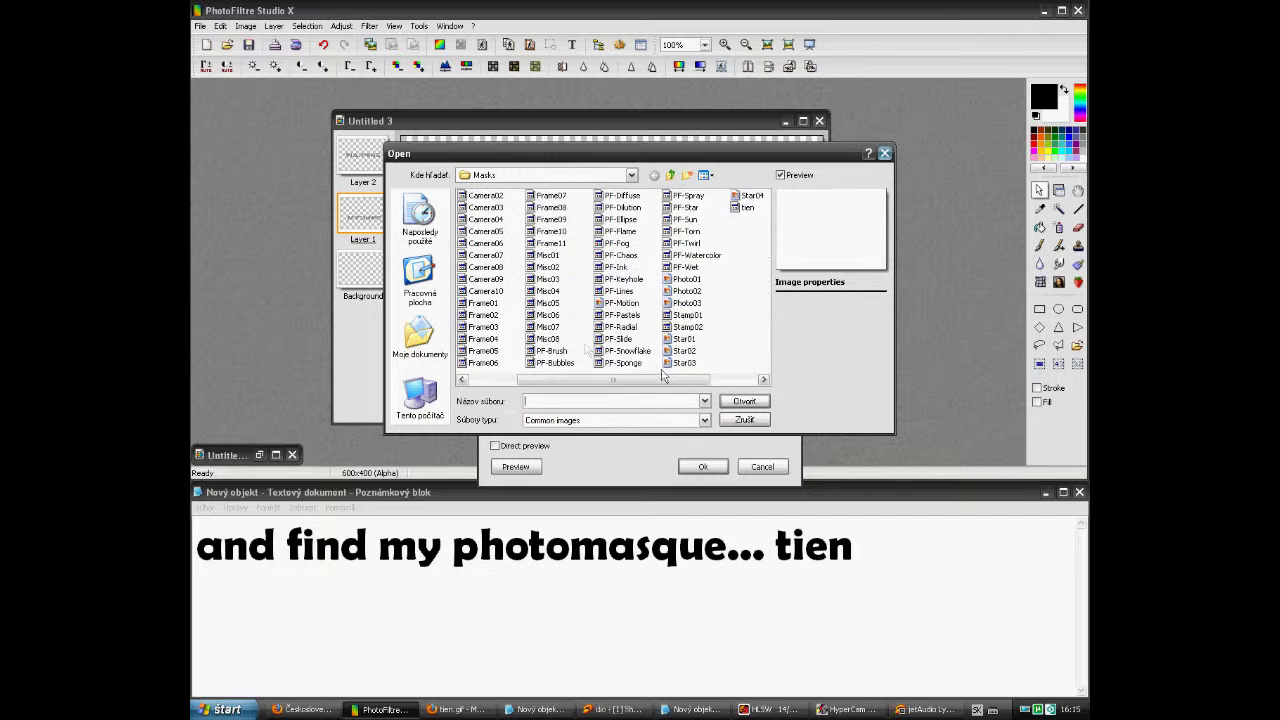
click(746, 208)
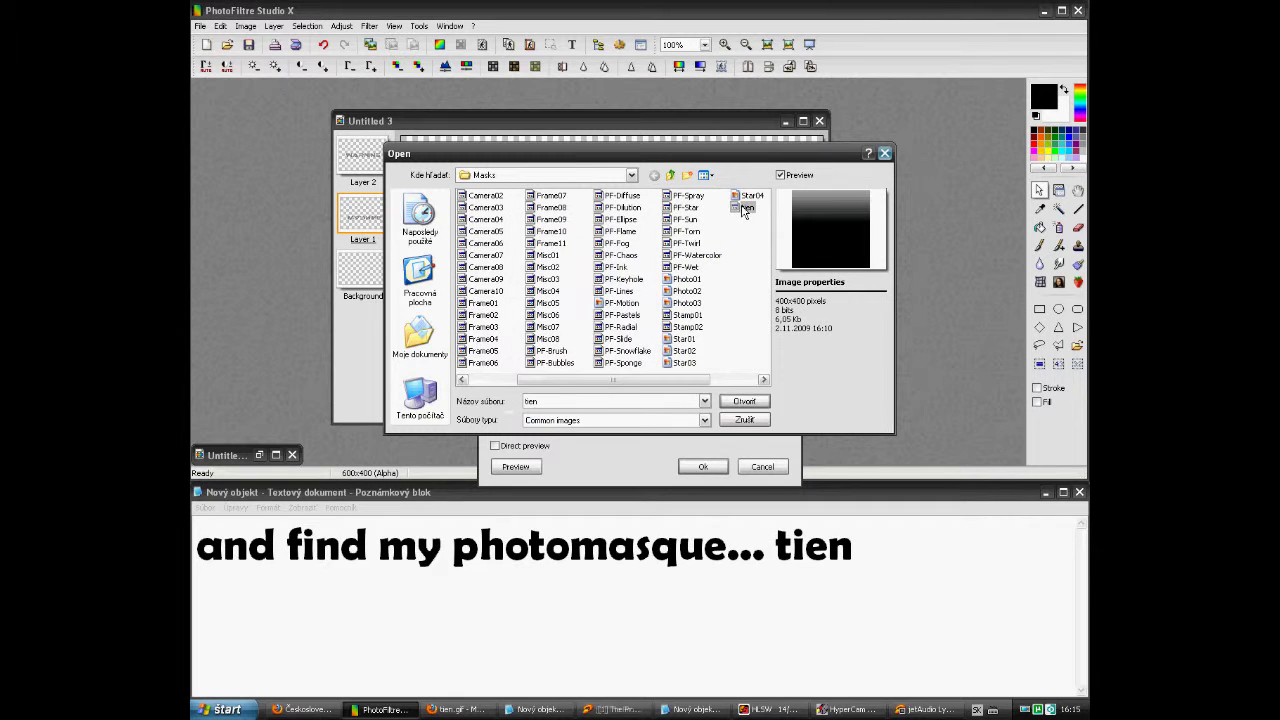
click(743, 402)
- Replace the note's text with "Mode : Transparency" and point out the Transparency mode in the PhotoMasque settings
drag(897, 551, 211, 550)
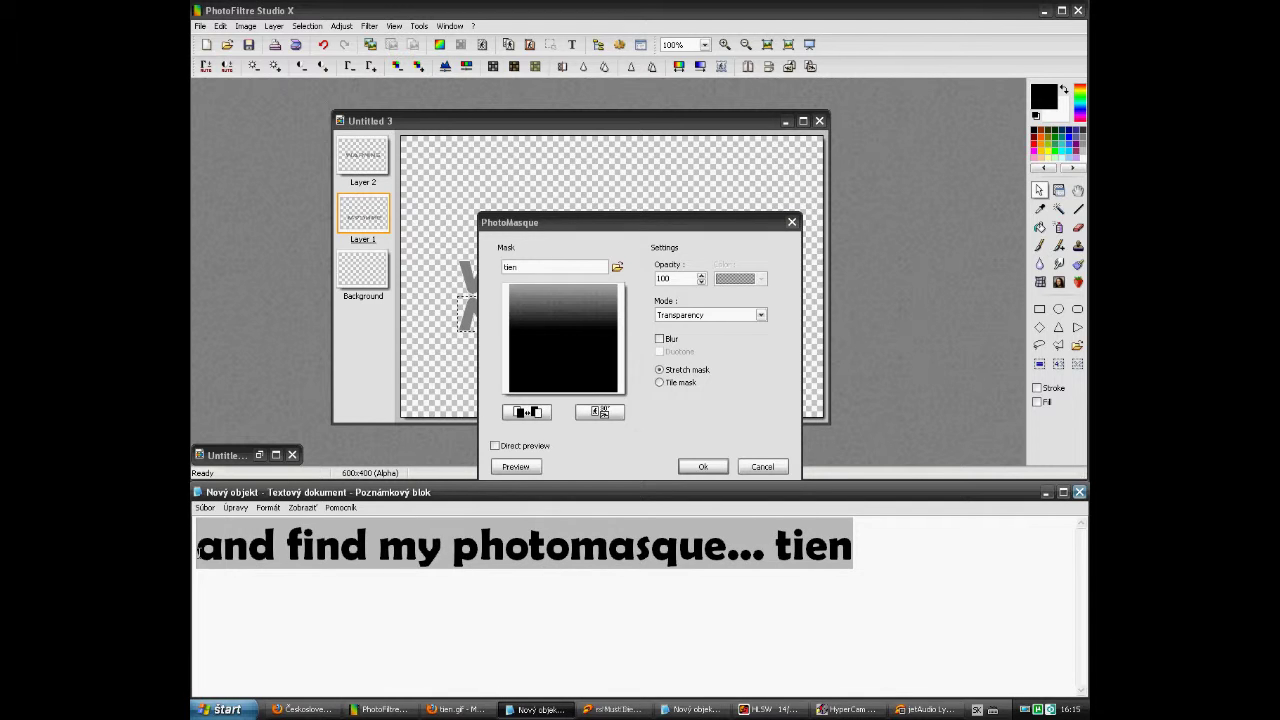
text(Mode : Transparency)
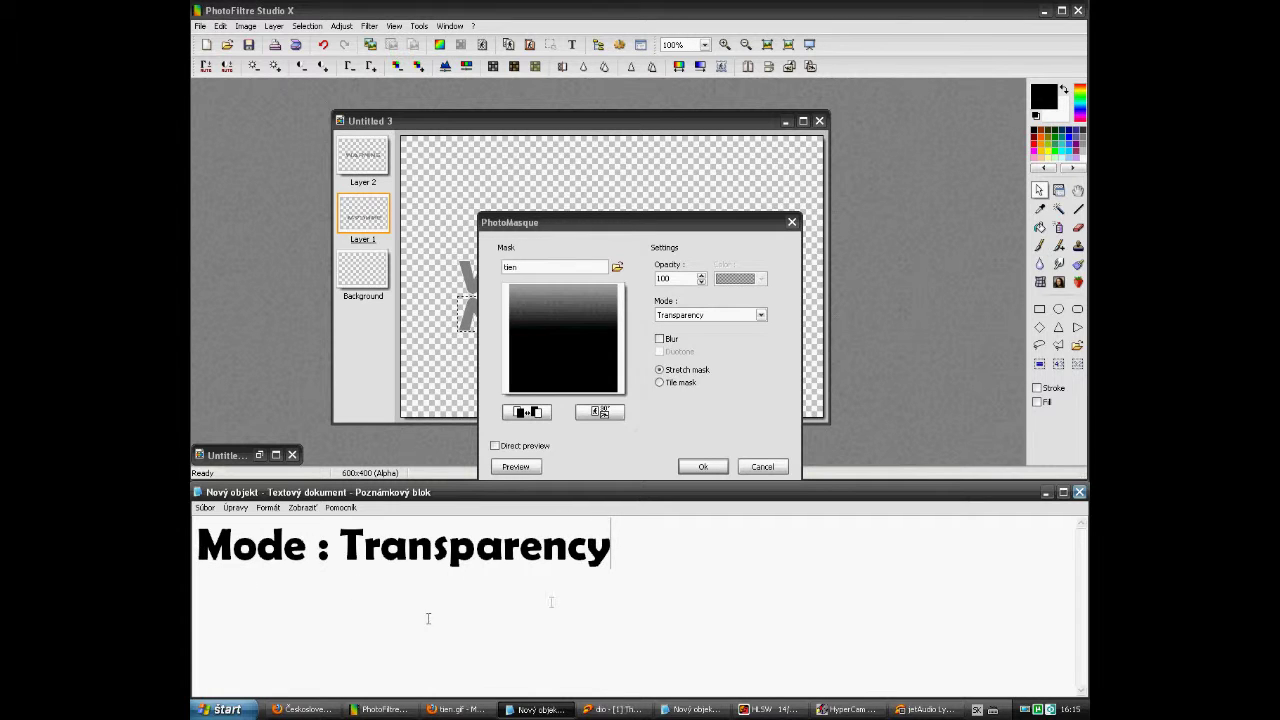
click(660, 338)
click(677, 341)
click(760, 316)
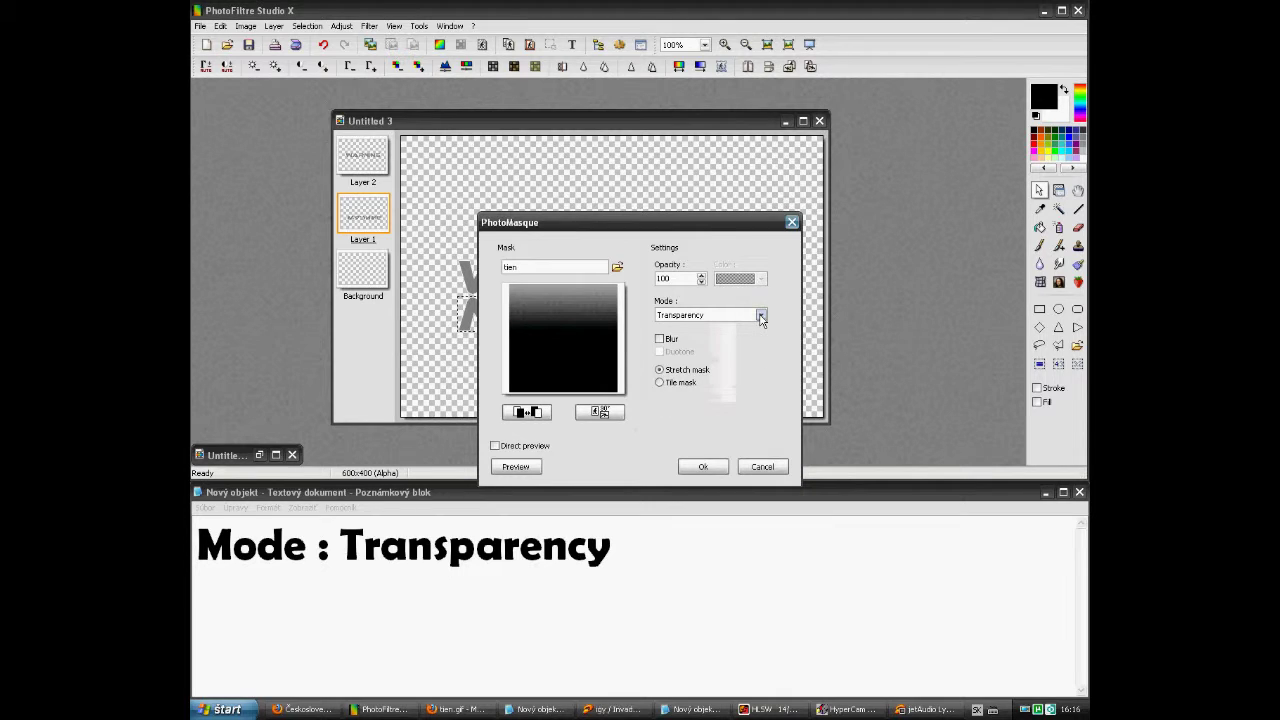
- Replace the note's text with "ok" and apply the tien mask to the flipped text on Layer 1
click(636, 548)
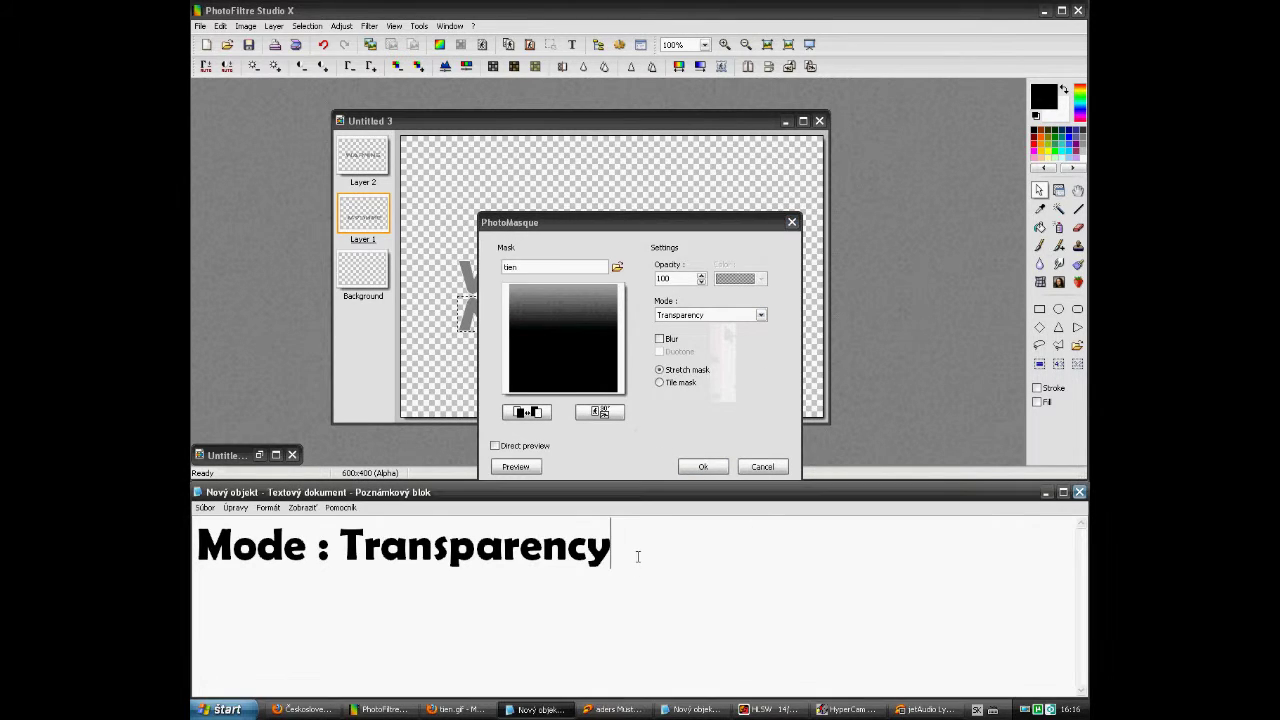
text(ok)
key(ctrl+Left)
key(shift+Home)
key(Delete)
click(697, 465)
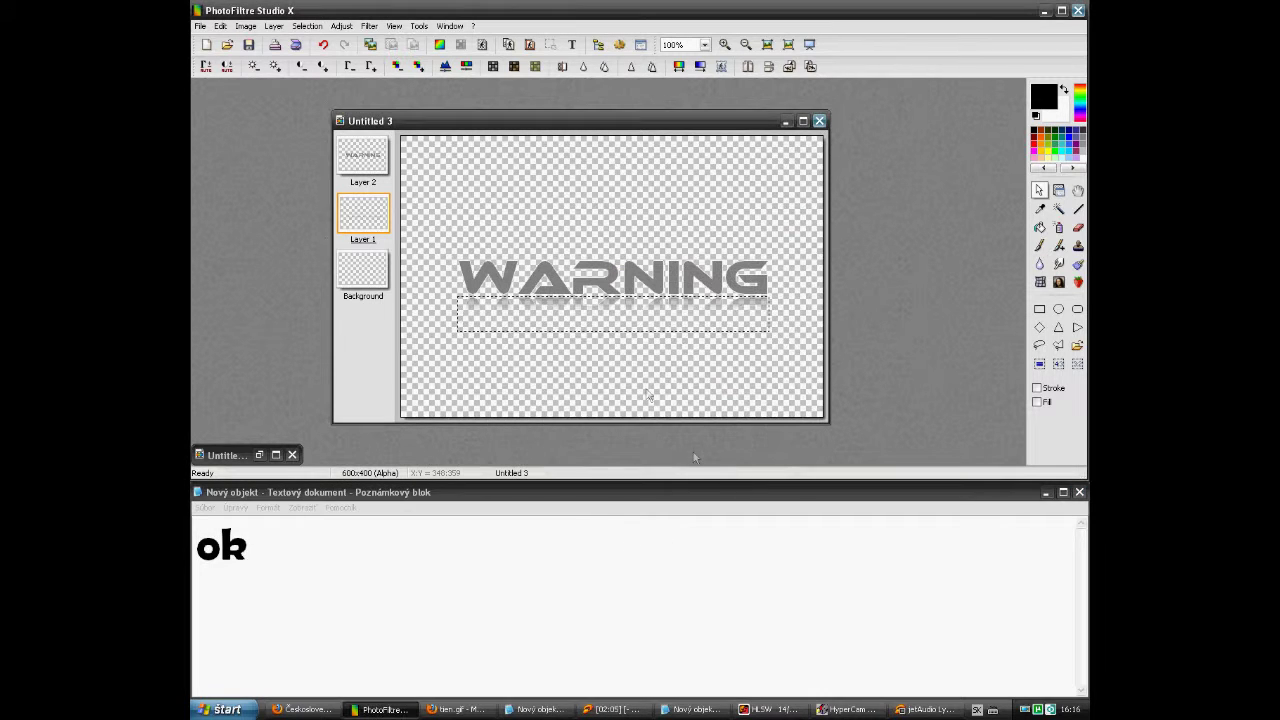
- Replace the note's text with "and now it looks like mirror"
click(322, 542)
key(ctrl+a)
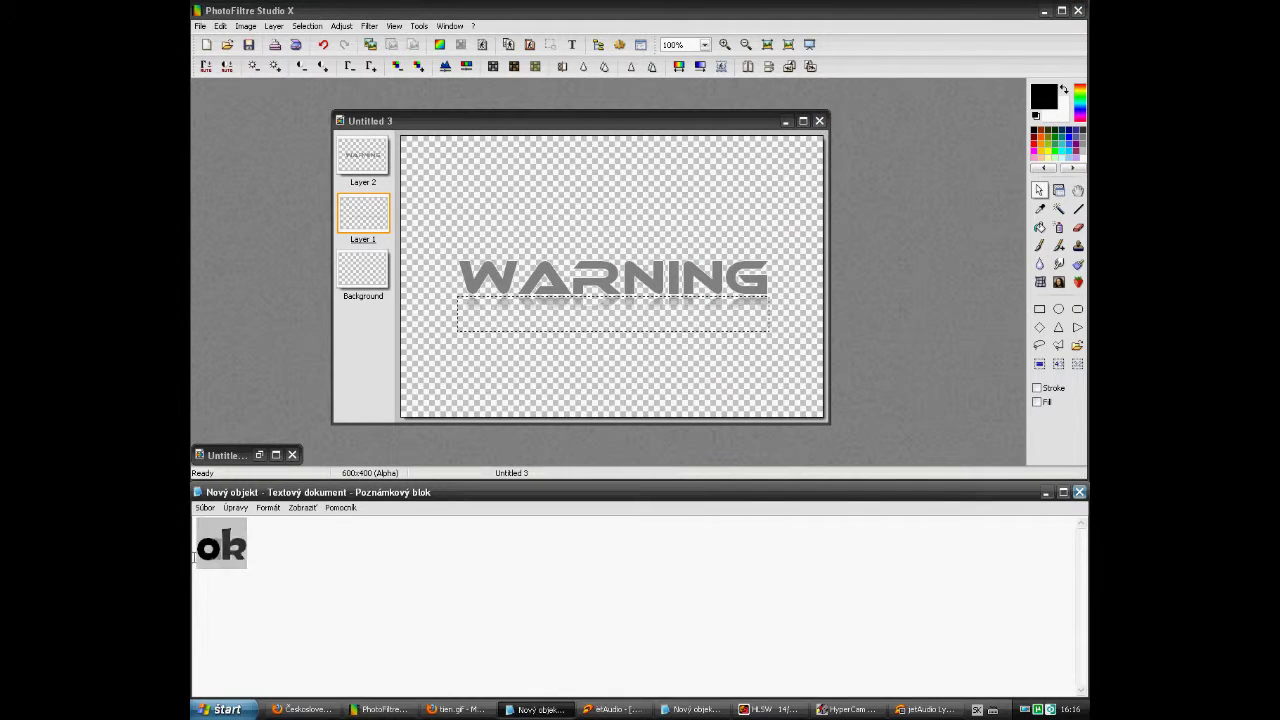
text(and w)
key(BackSpace)
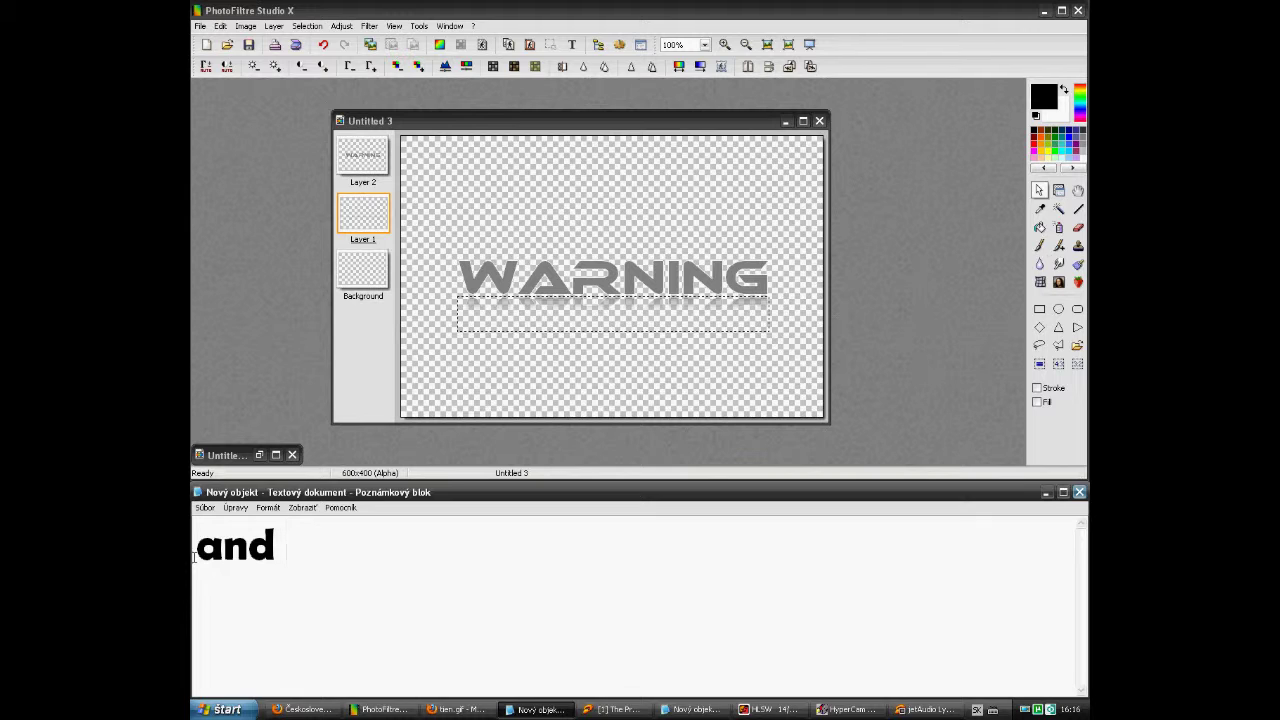
text(now it looks )
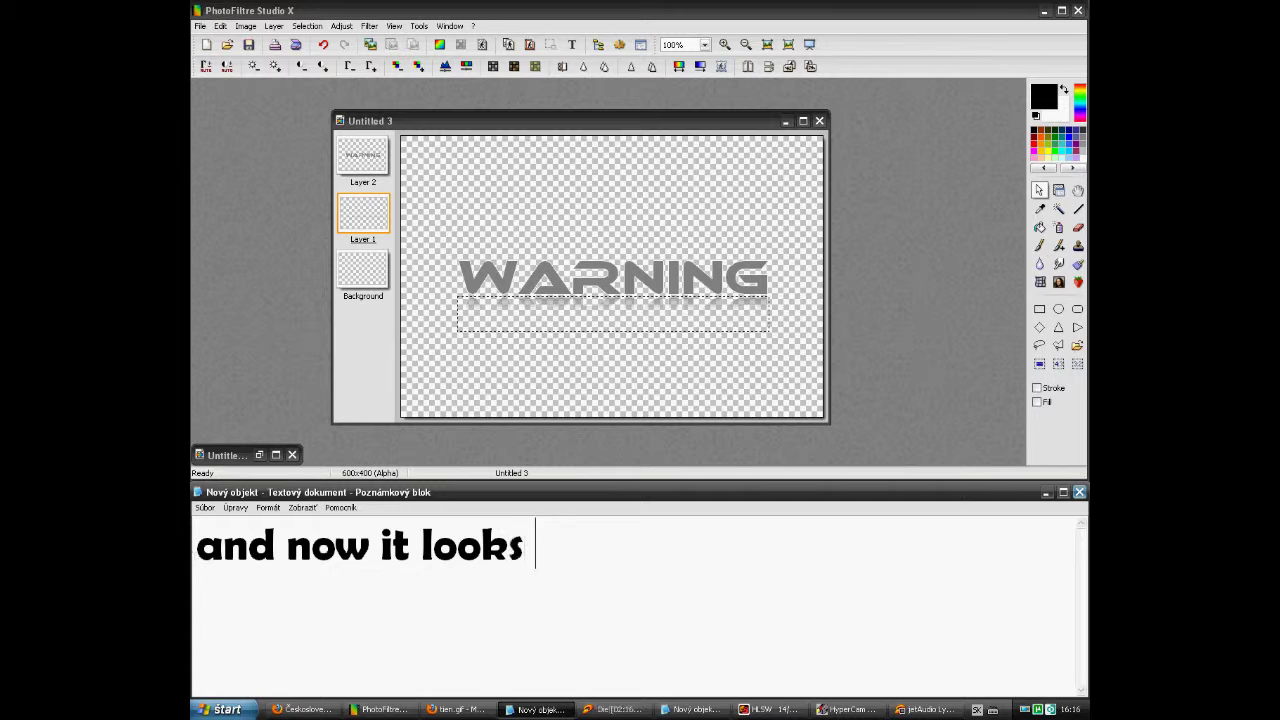
text(like mirror)
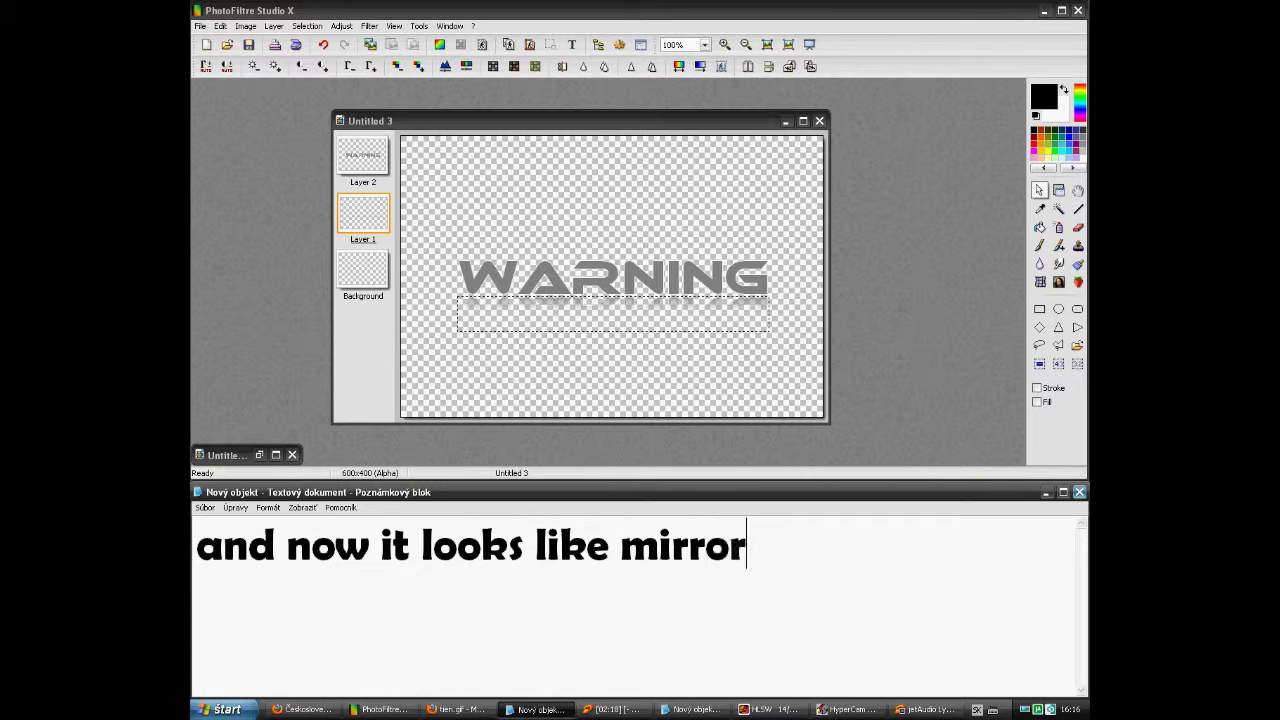
- Select the Background layer and replace the note's text with "lets make bacground colored"
click(855, 442)
click(361, 279)
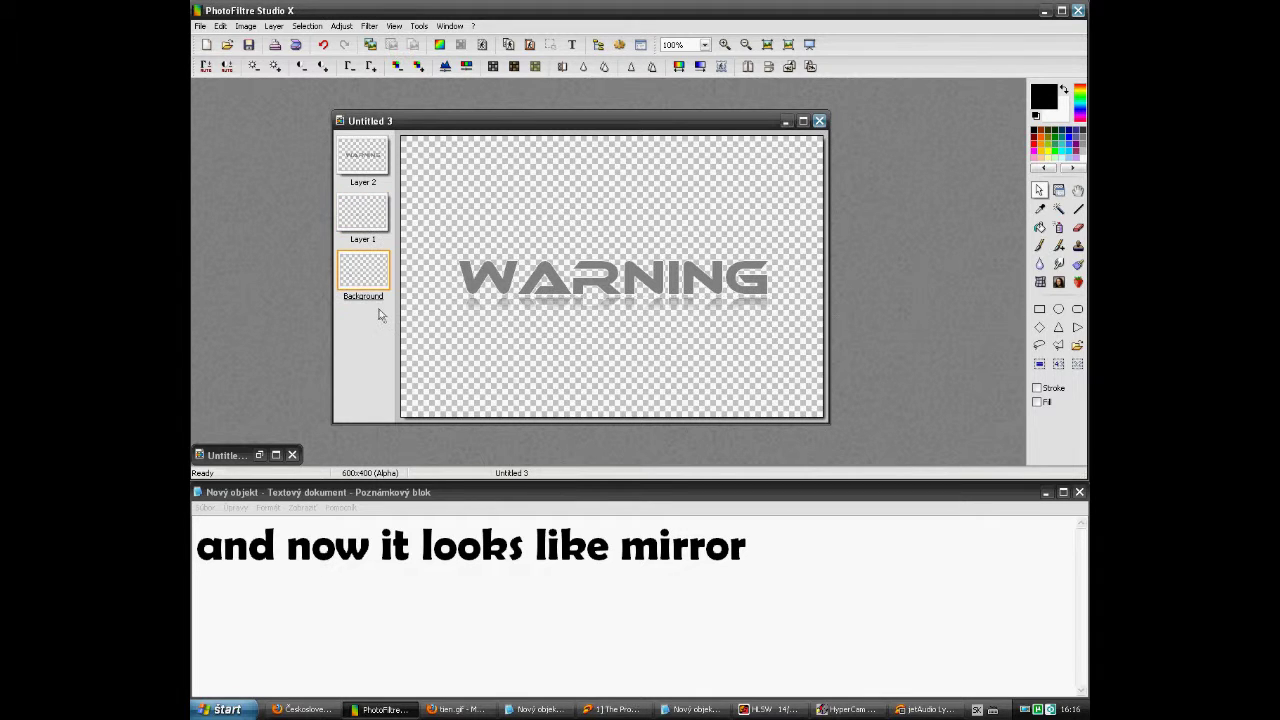
drag(755, 562, 203, 556)
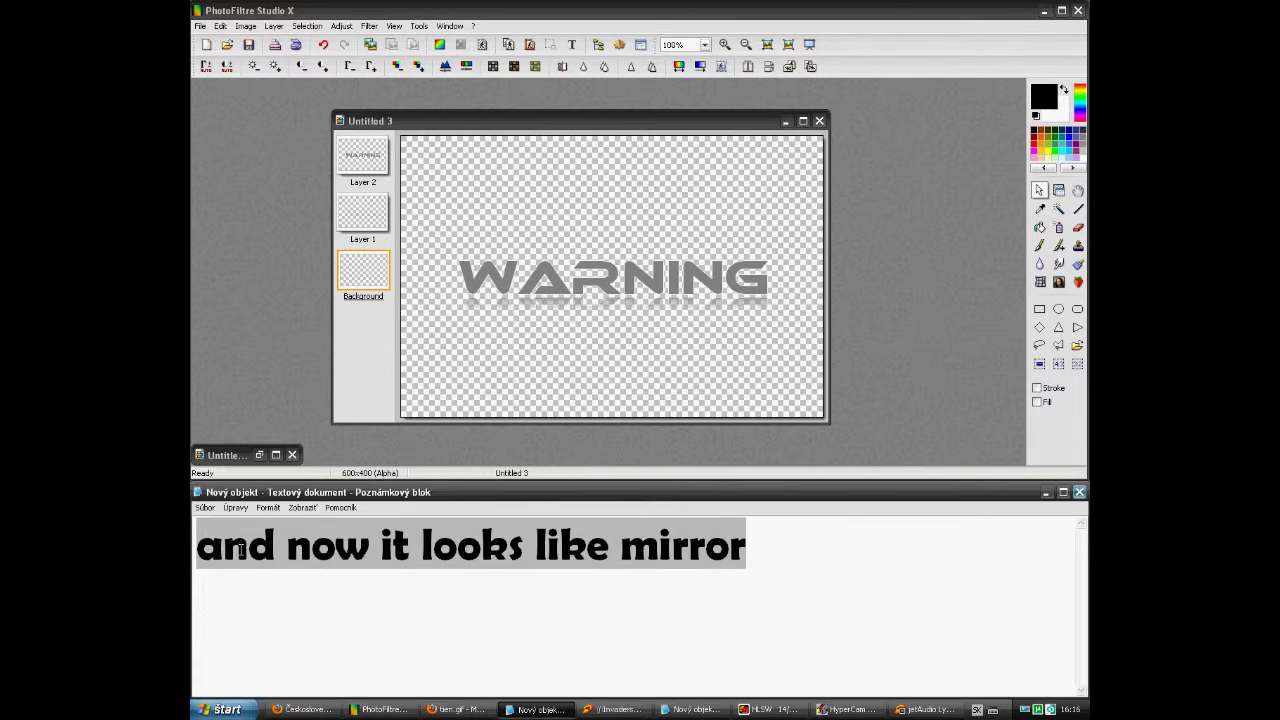
text(lets make)
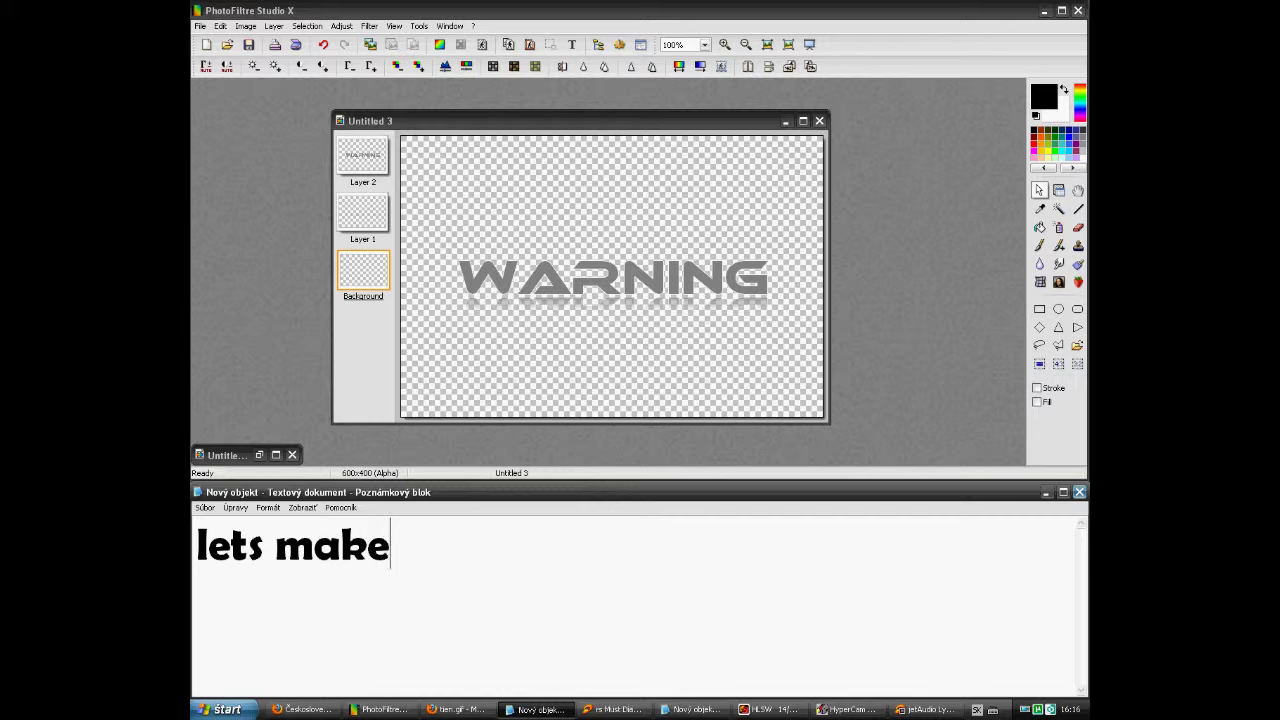
text( bacg)
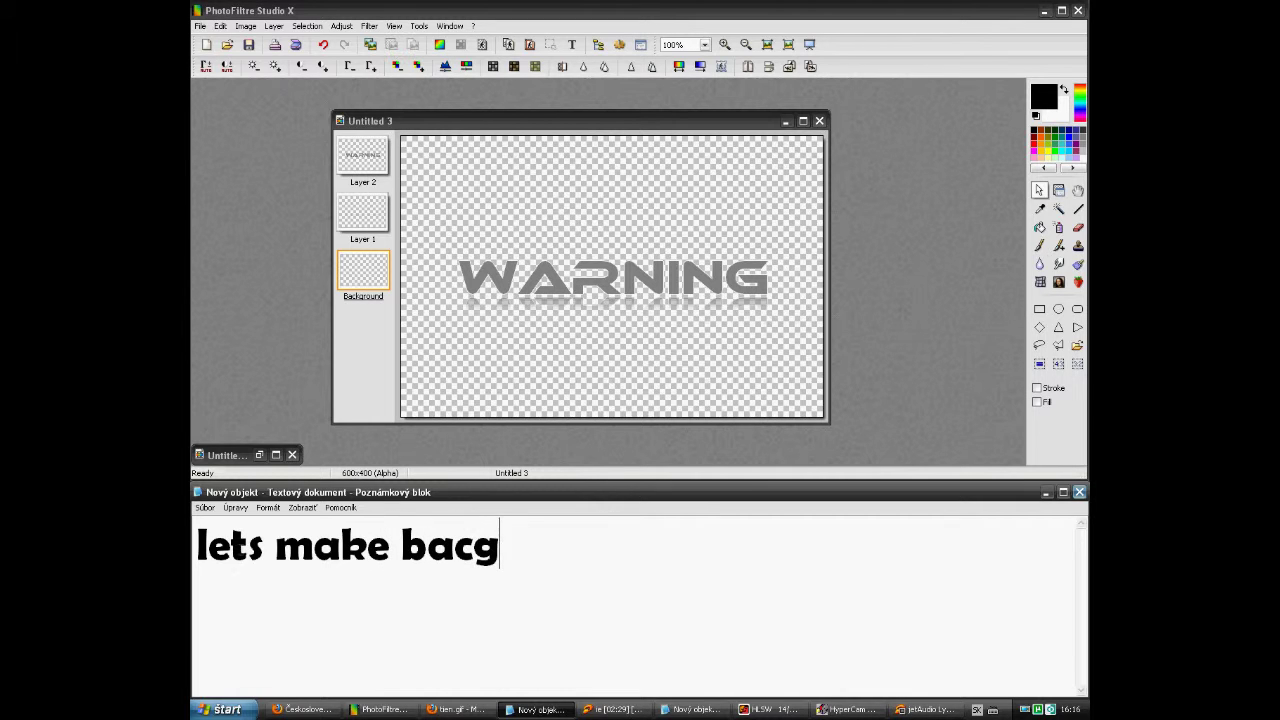
text(round colored)
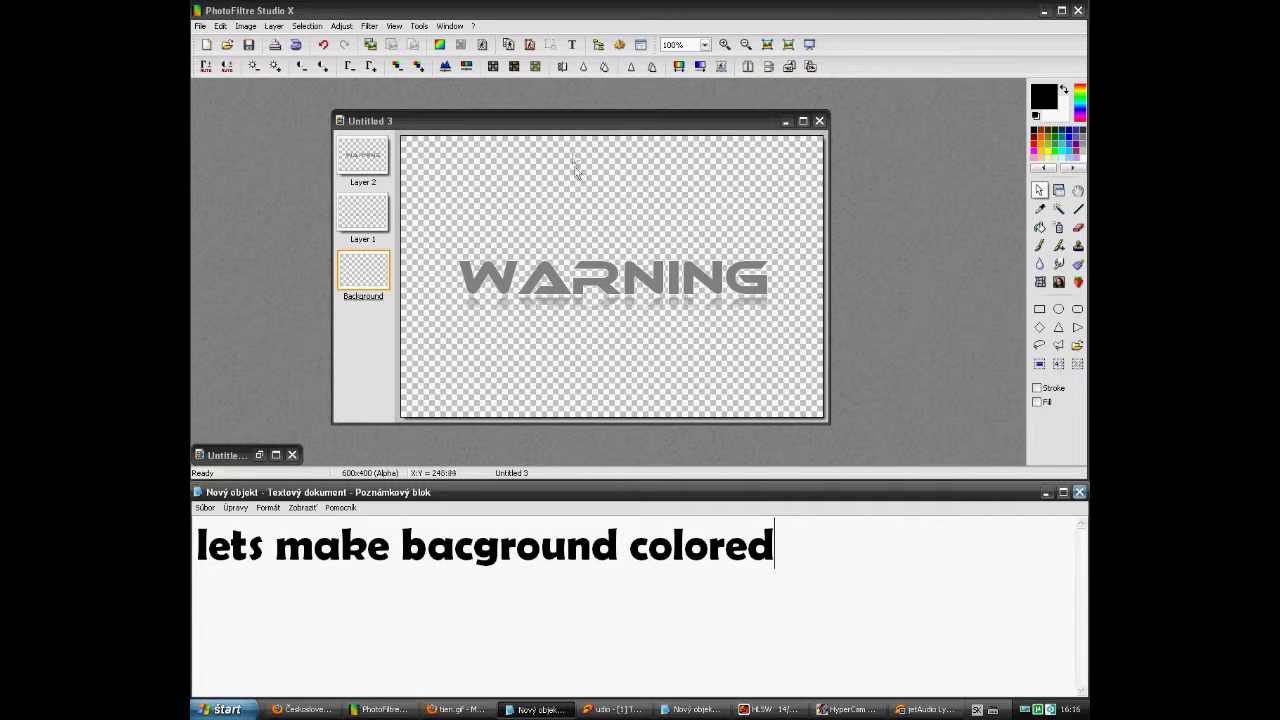
- Fill the Background layer with black and replace the note's text with "nice... :)"
click(728, 210)
click(1040, 227)
click(708, 369)
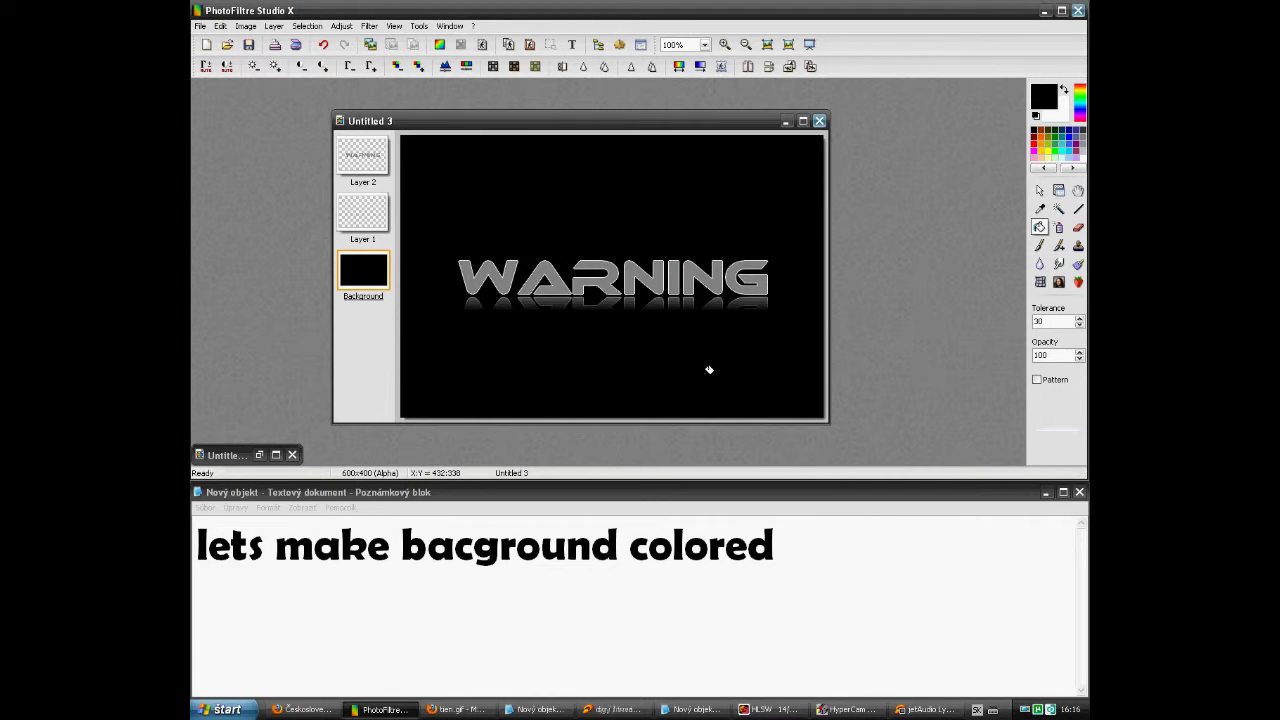
drag(769, 571, 206, 560)
text(nice... :))
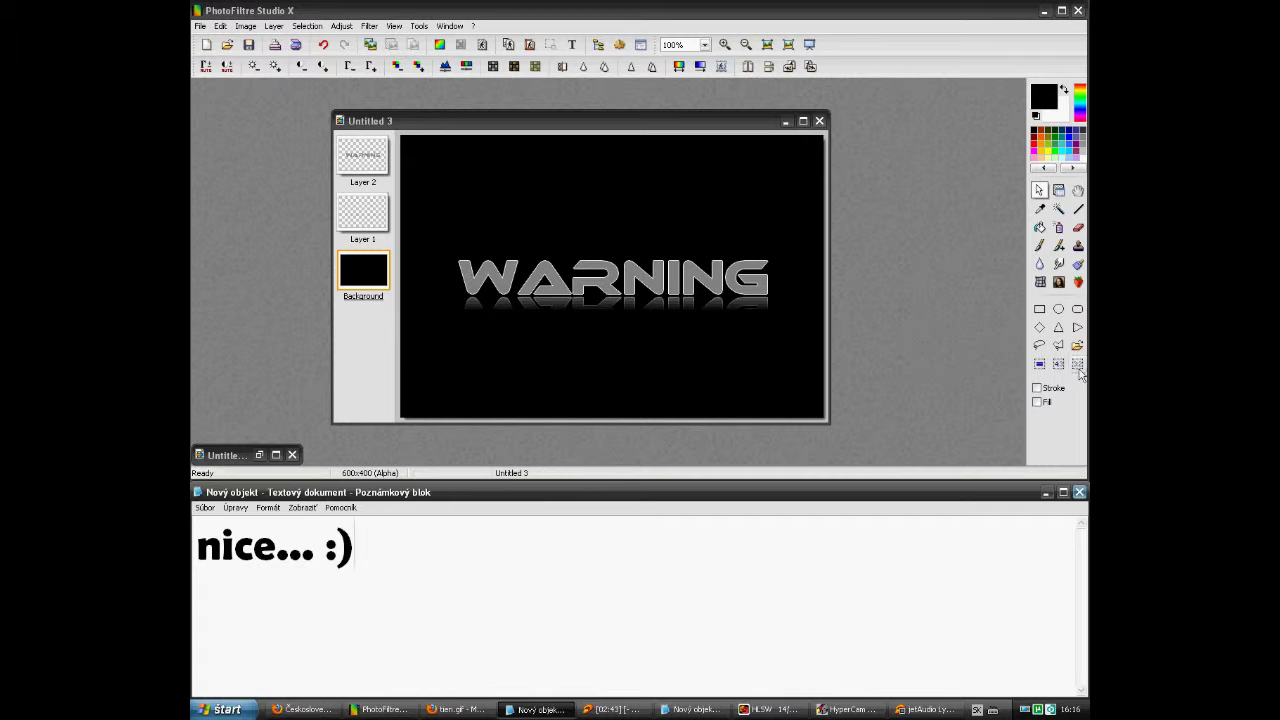
- Try a white fill on the Background layer and refill it with black
click(1080, 152)
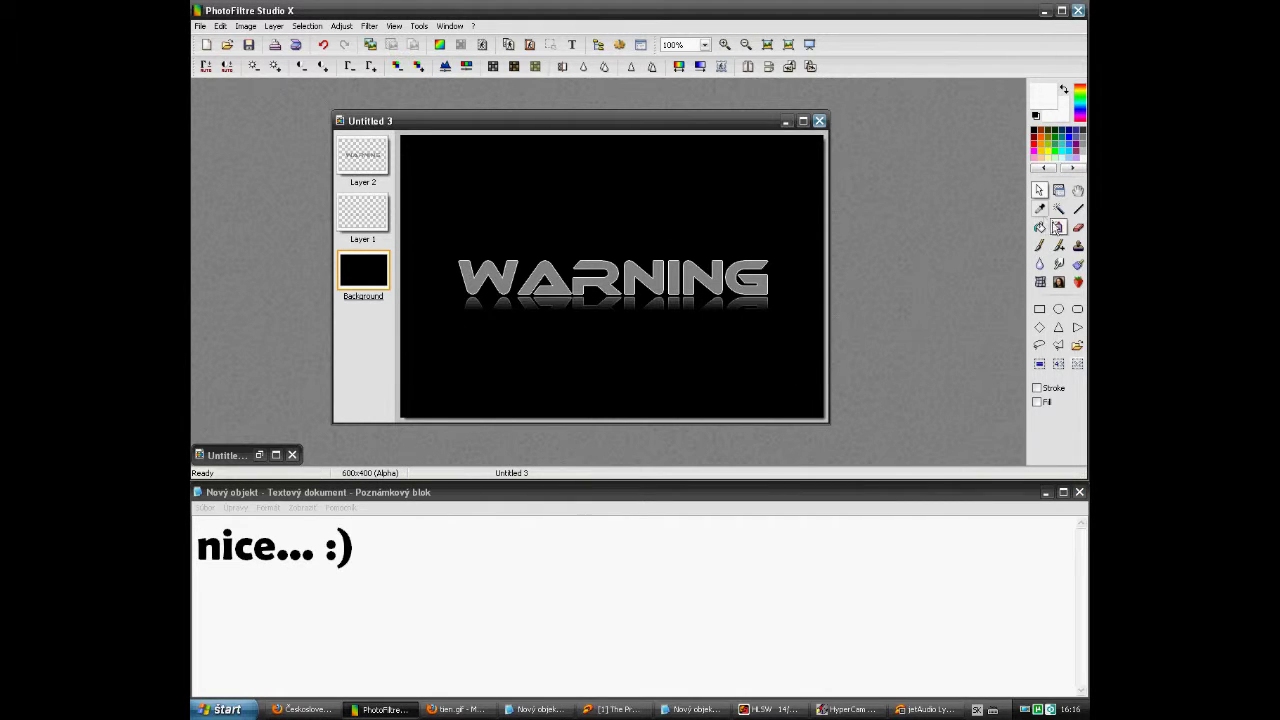
click(1040, 227)
click(684, 381)
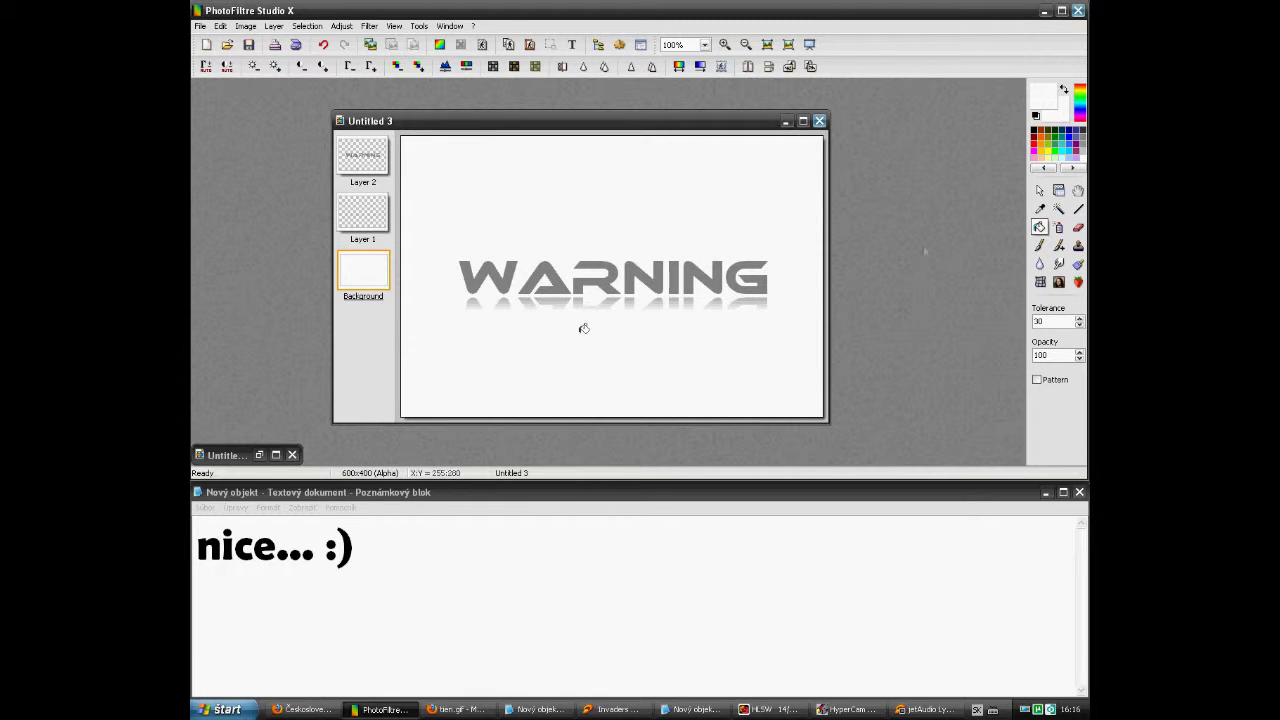
click(1035, 132)
click(676, 356)
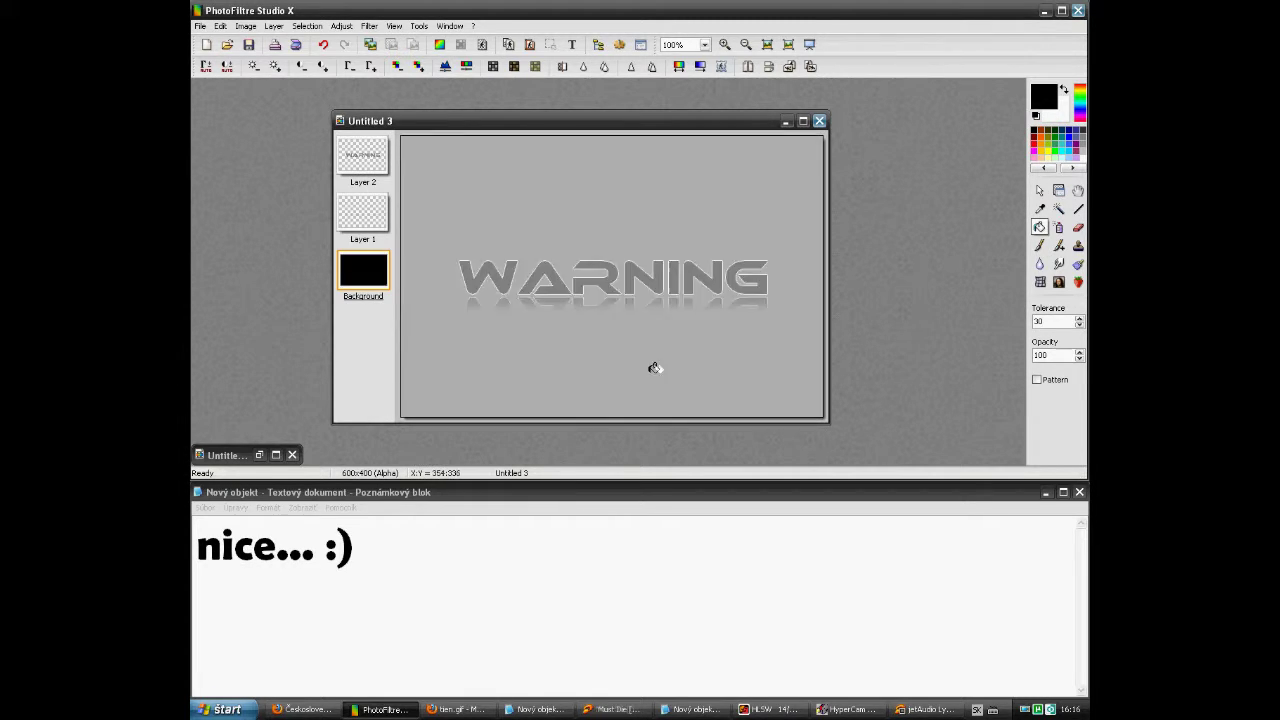
- Replace the note's text with "you can make any text you want"
click(380, 553)
drag(380, 553, 198, 545)
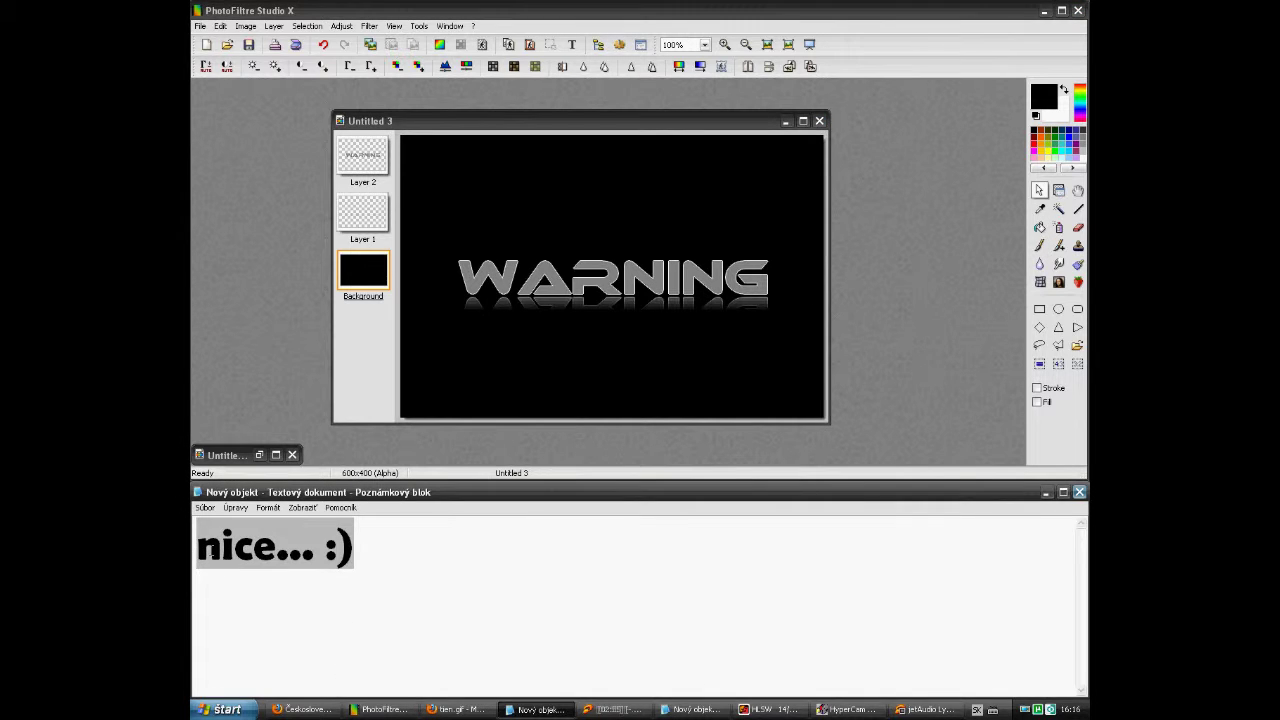
text(you can )
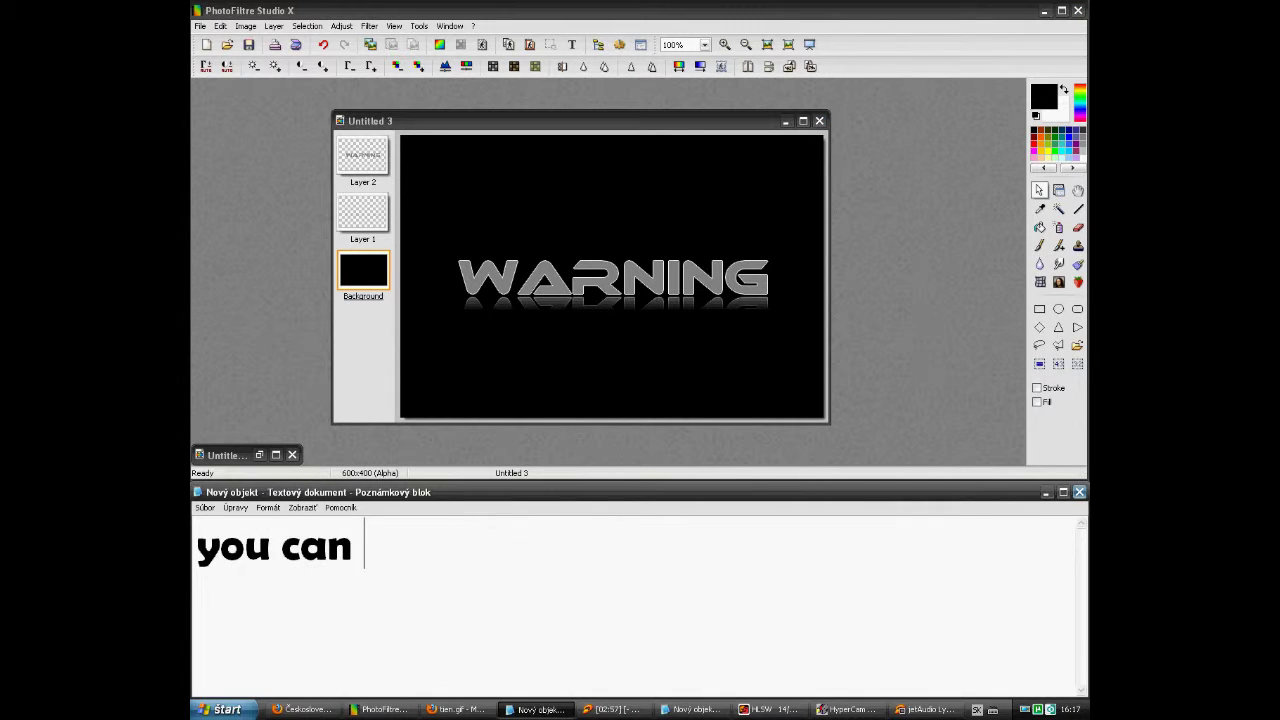
text(make any )
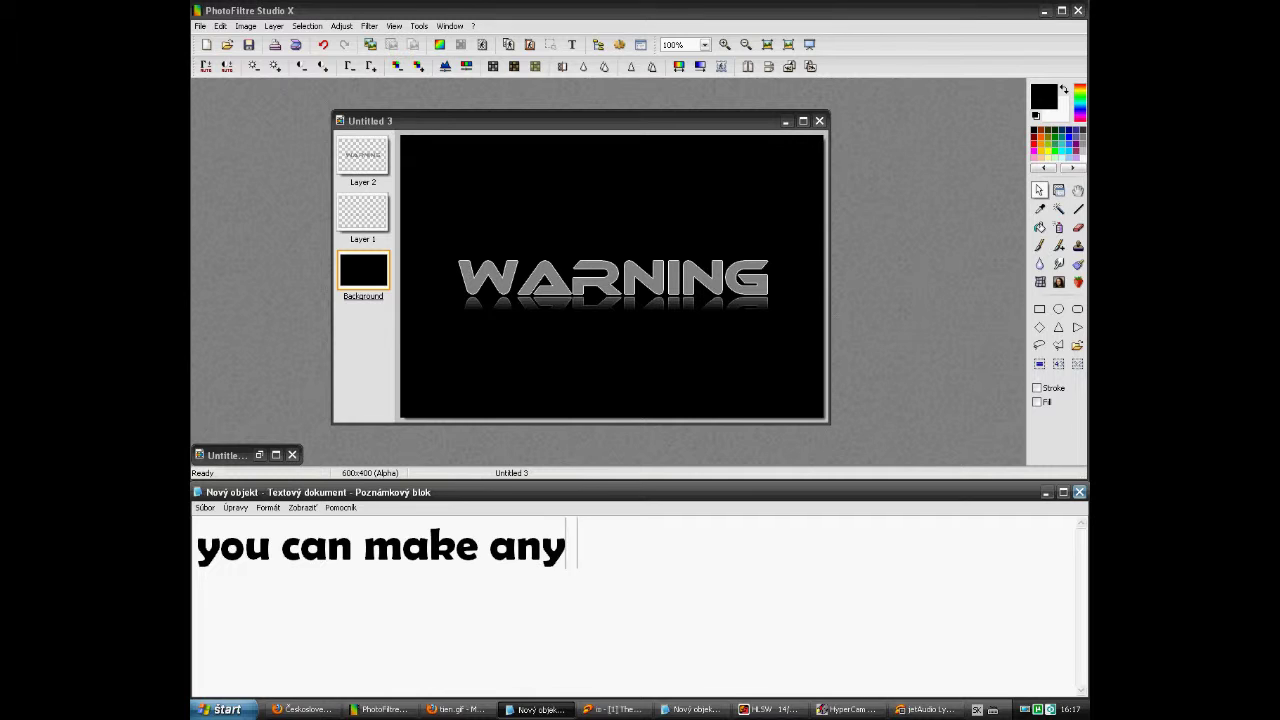
text(text you want)
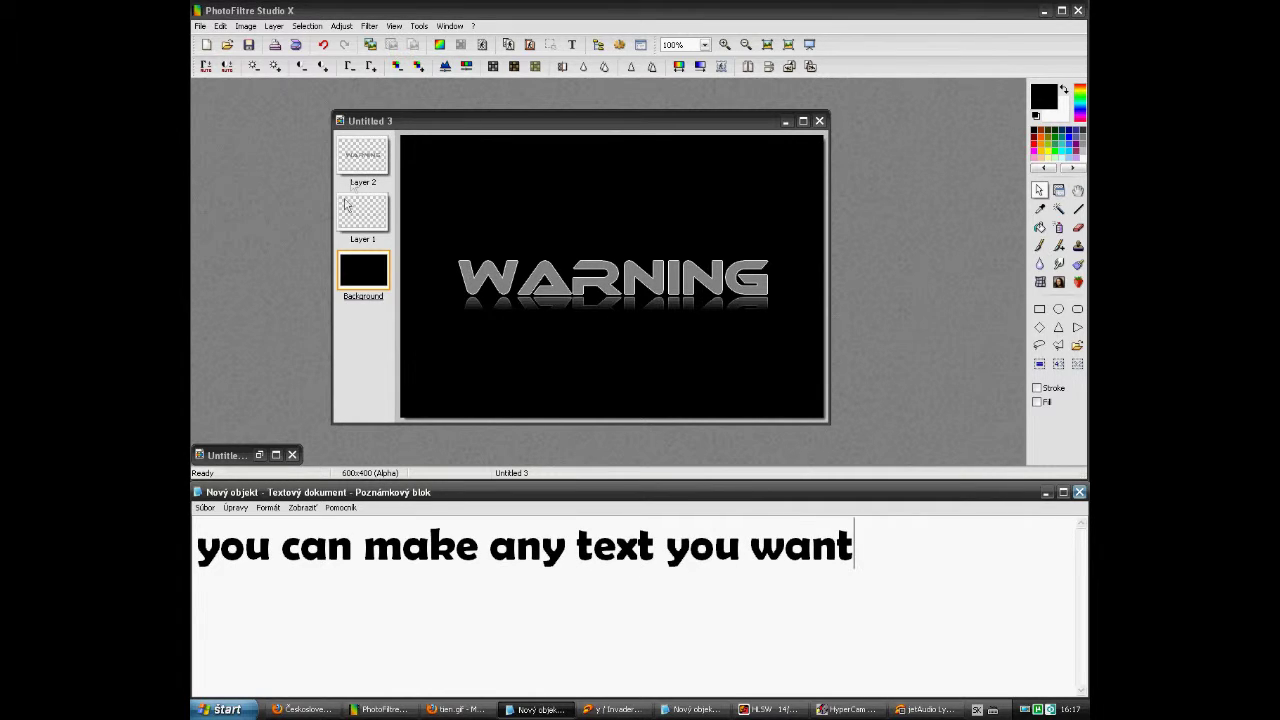
- Add another WARNING text layer in 48-point Ethnocentric above Layer 2, matching the existing text
click(362, 168)
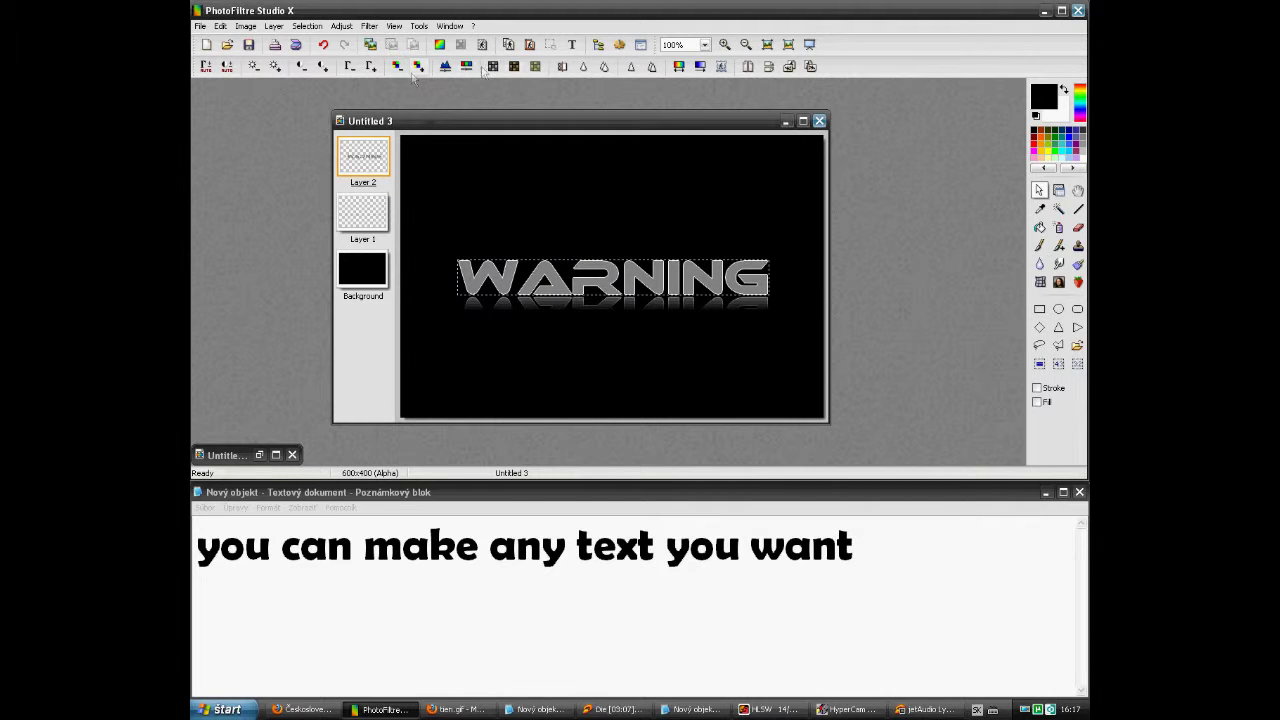
click(571, 44)
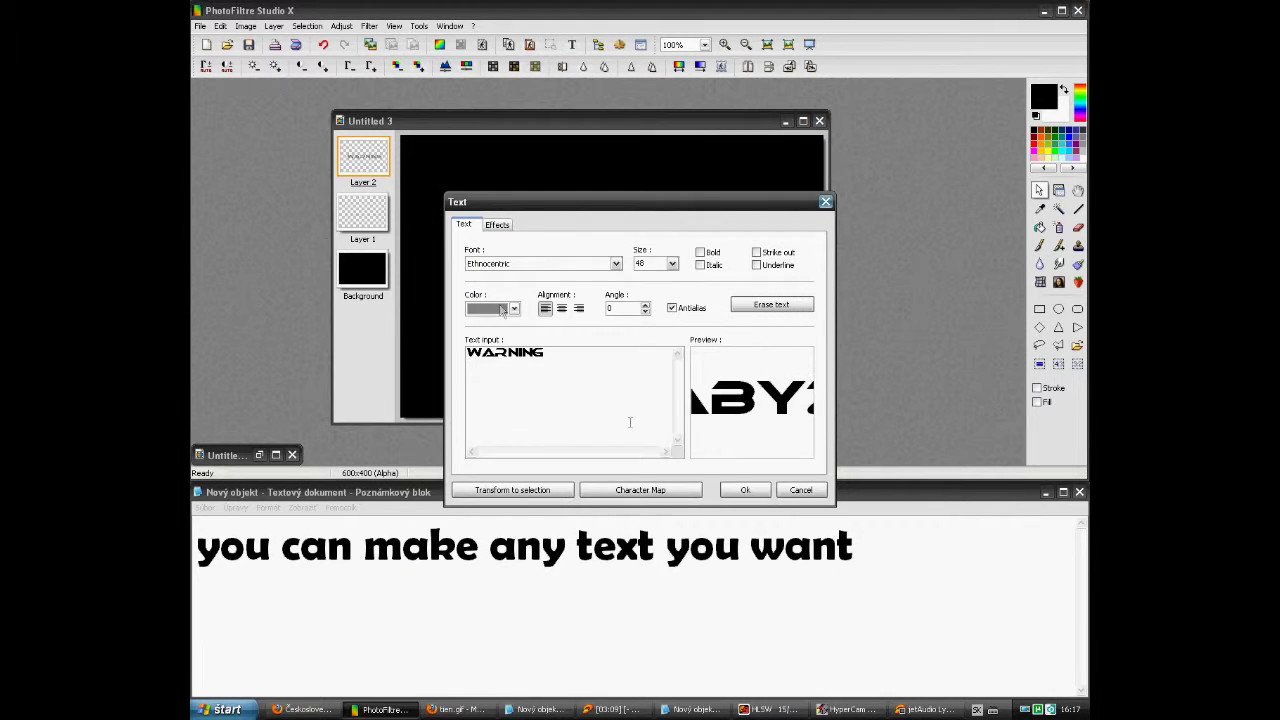
click(514, 310)
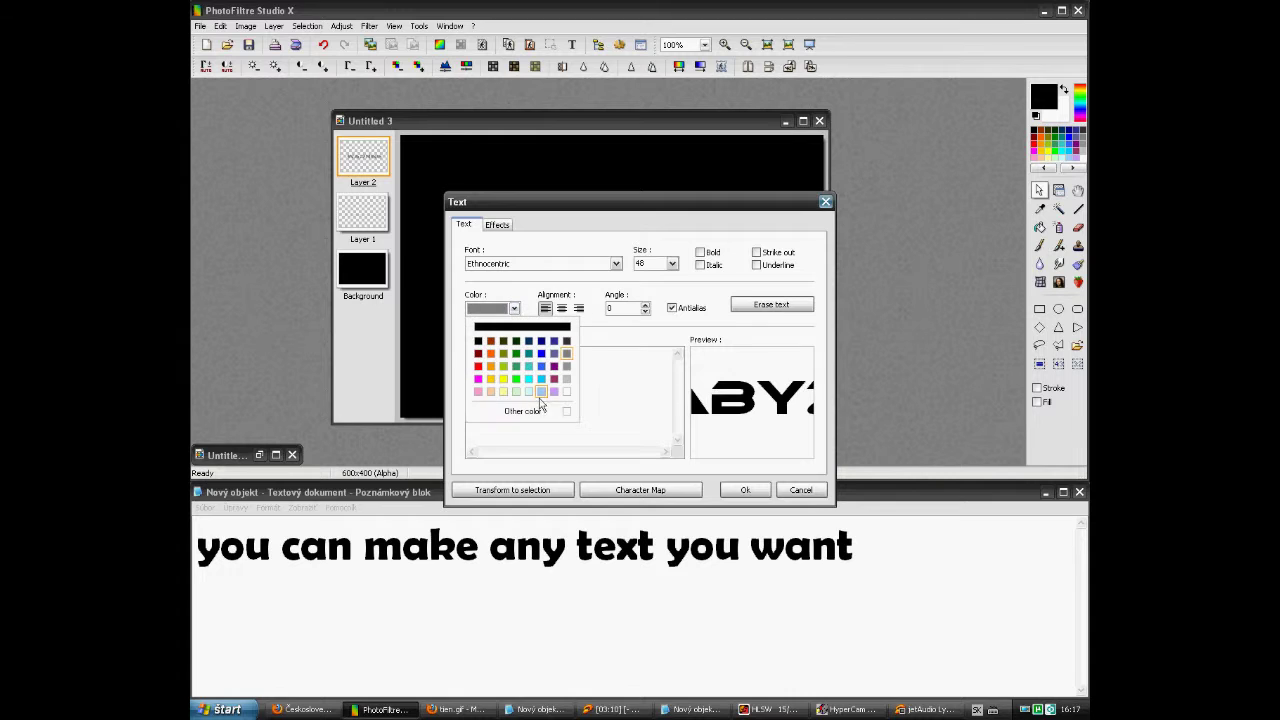
click(745, 489)
click(745, 489)
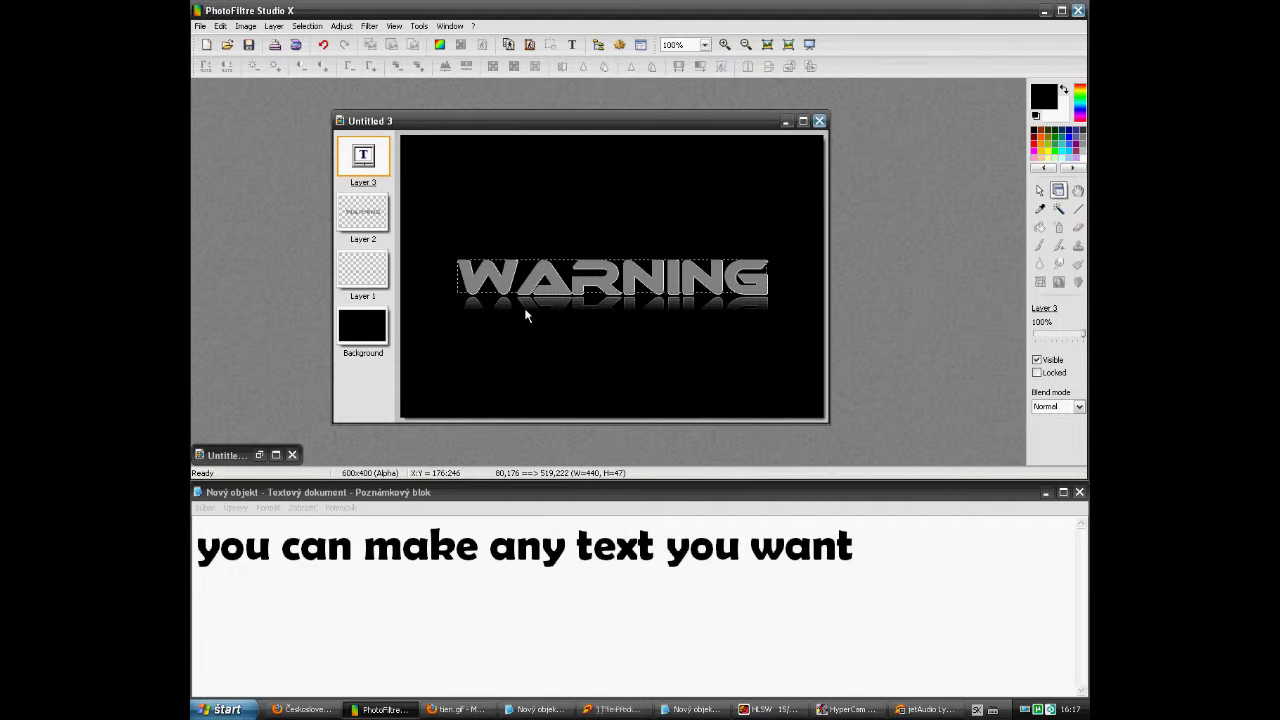
- Enable a white stroke on the Layer 3 text and move that layer beneath Layer 2
right_click(370, 158)
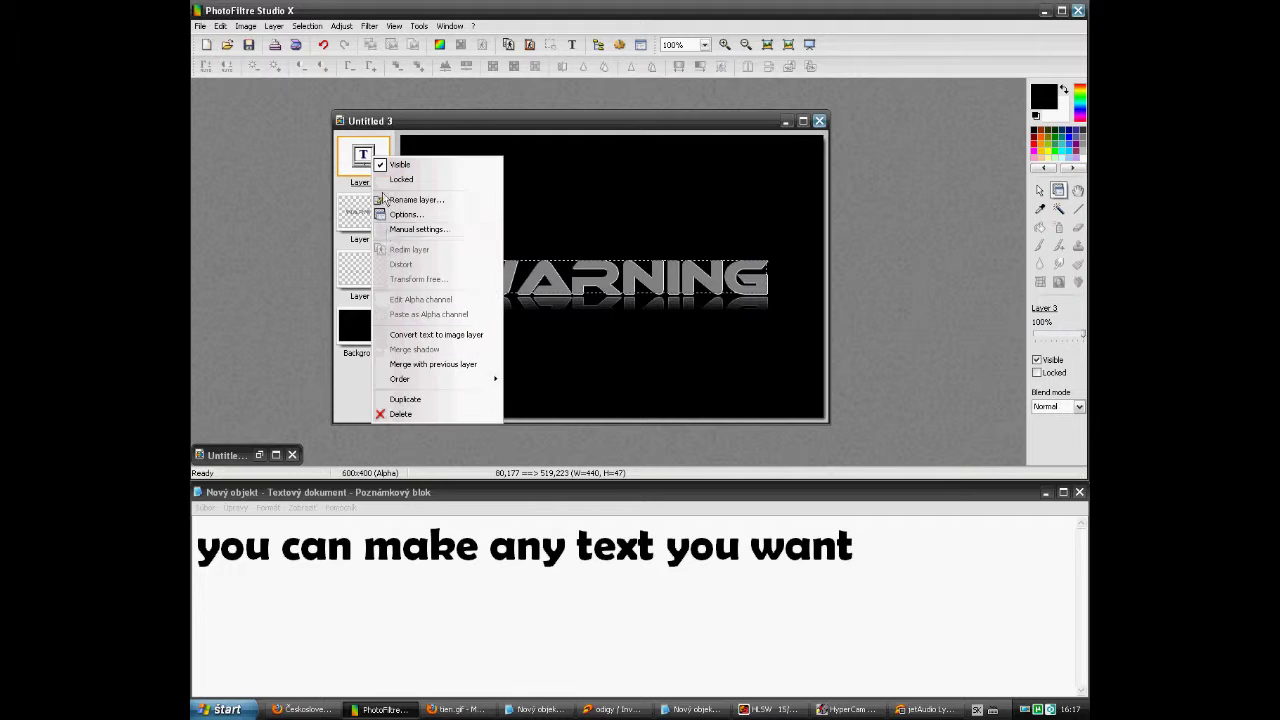
click(400, 214)
click(497, 223)
click(469, 368)
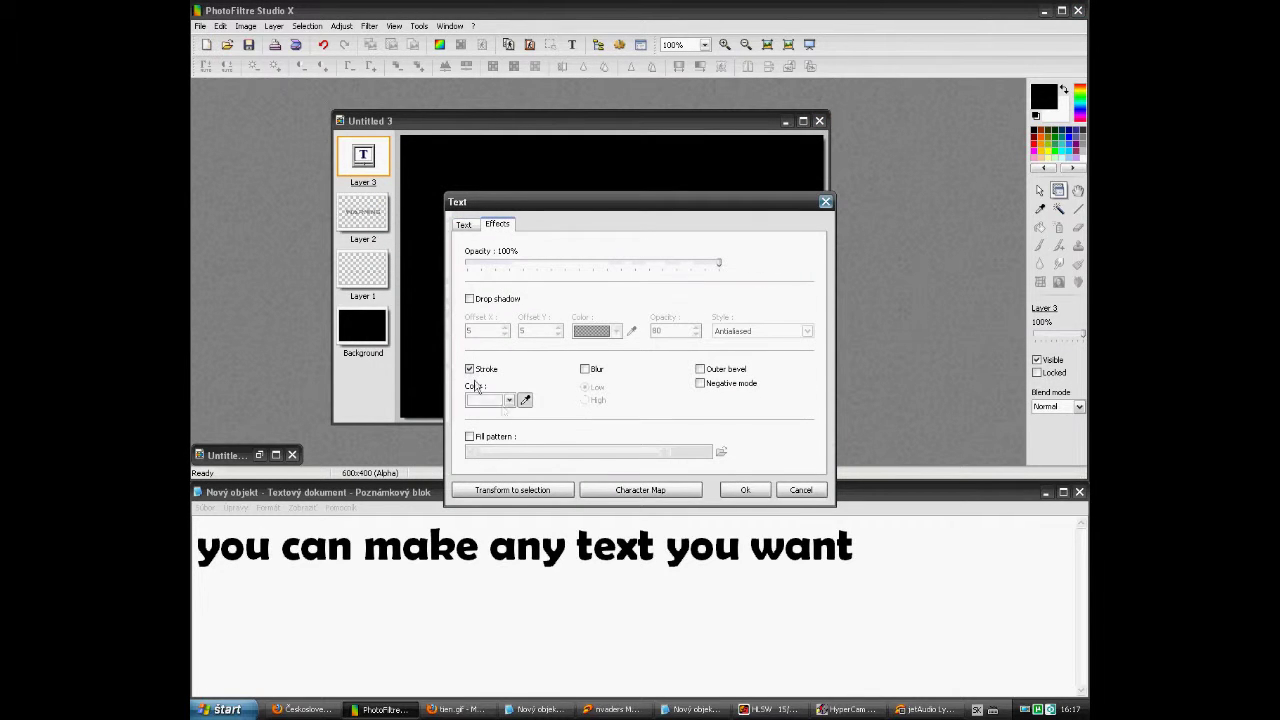
click(745, 489)
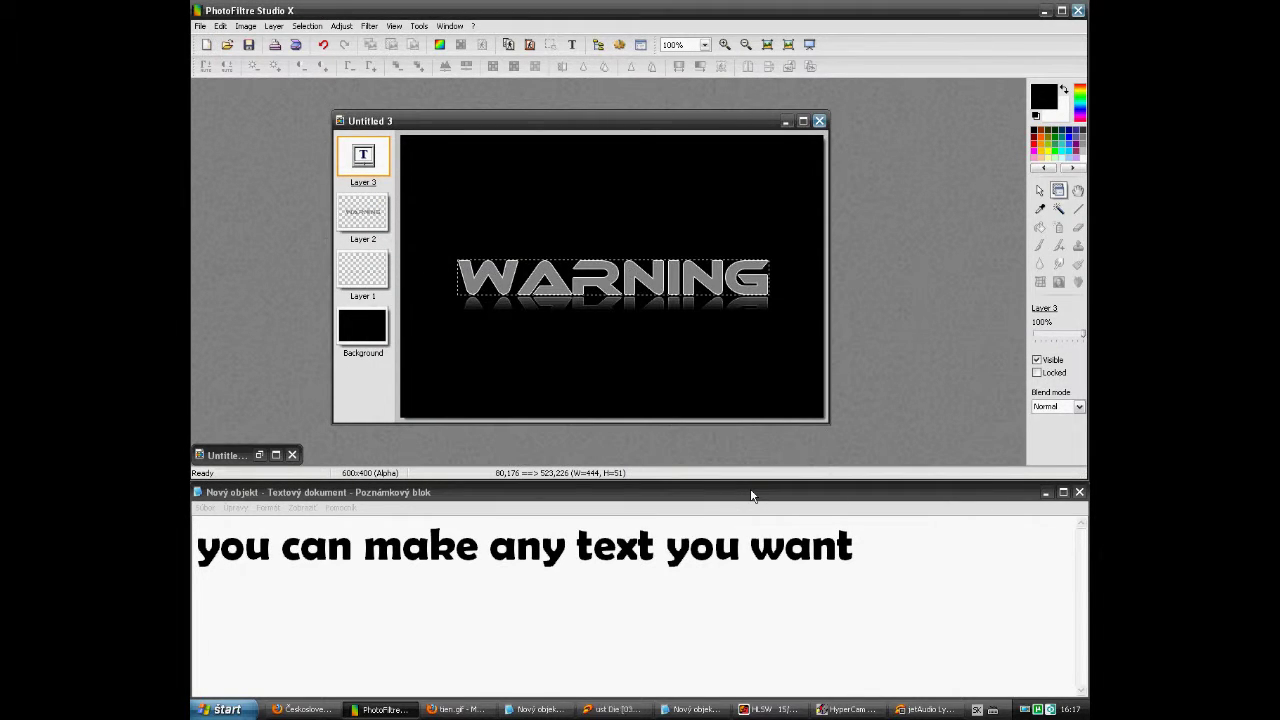
right_click(368, 158)
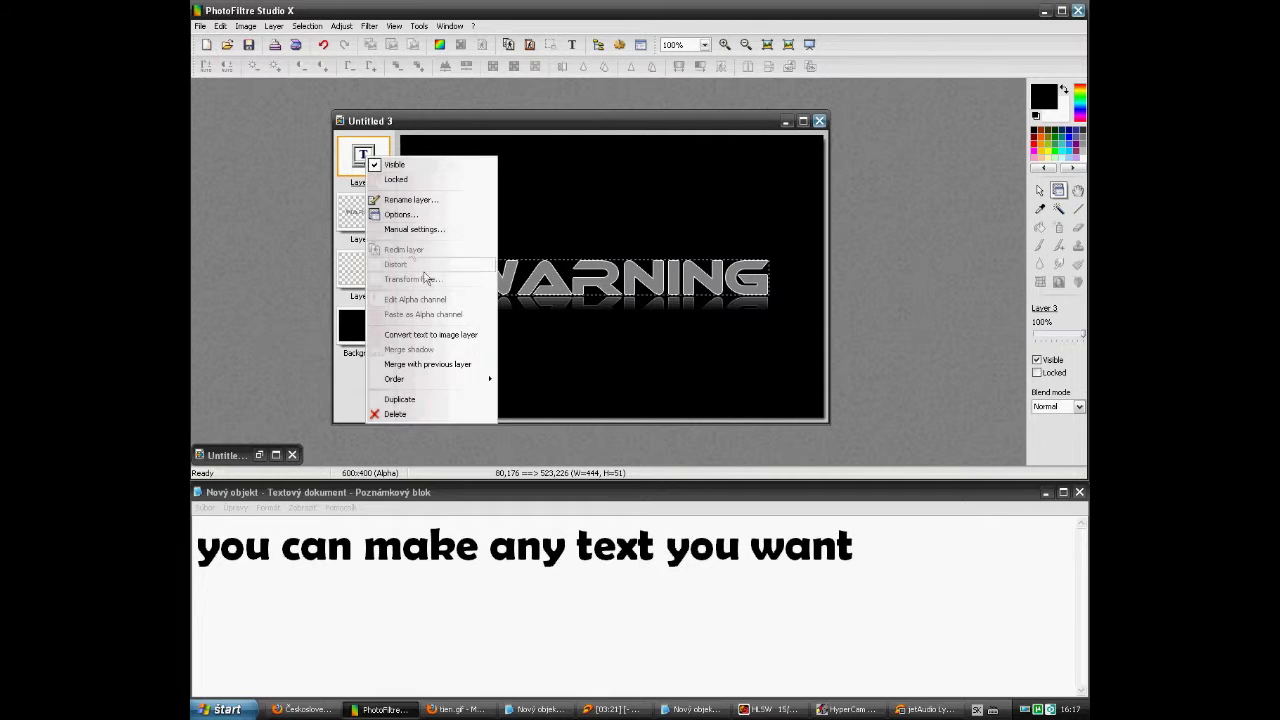
drag(352, 170, 360, 212)
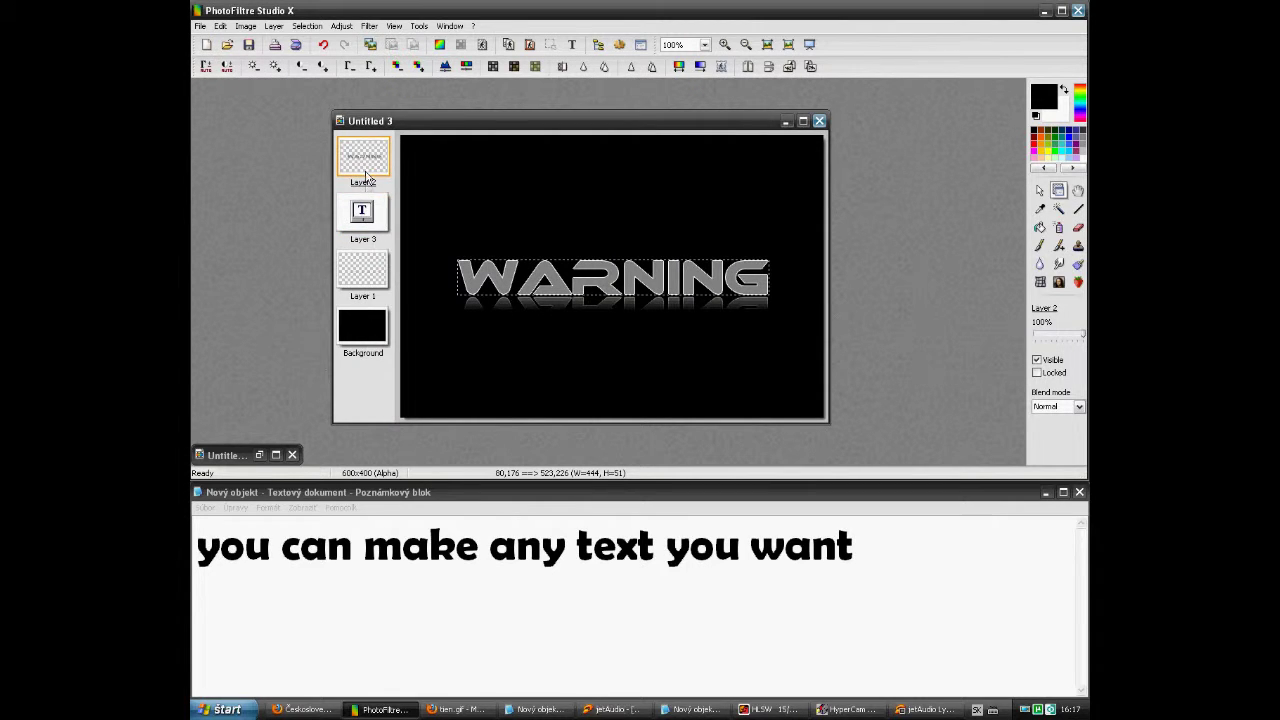
- Change the Layer 3 text color to blue and give it a blue stroke with blur enabled
right_click(352, 216)
click(385, 274)
click(514, 308)
click(552, 368)
click(497, 224)
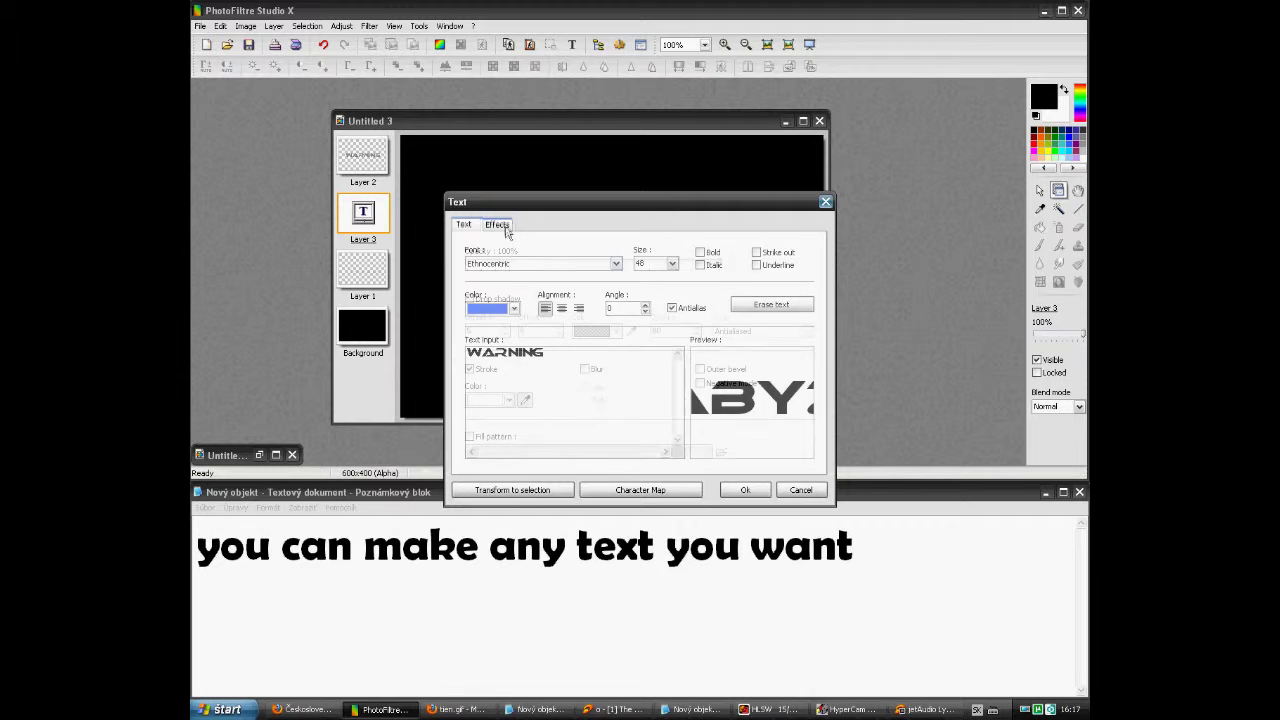
click(474, 370)
click(509, 400)
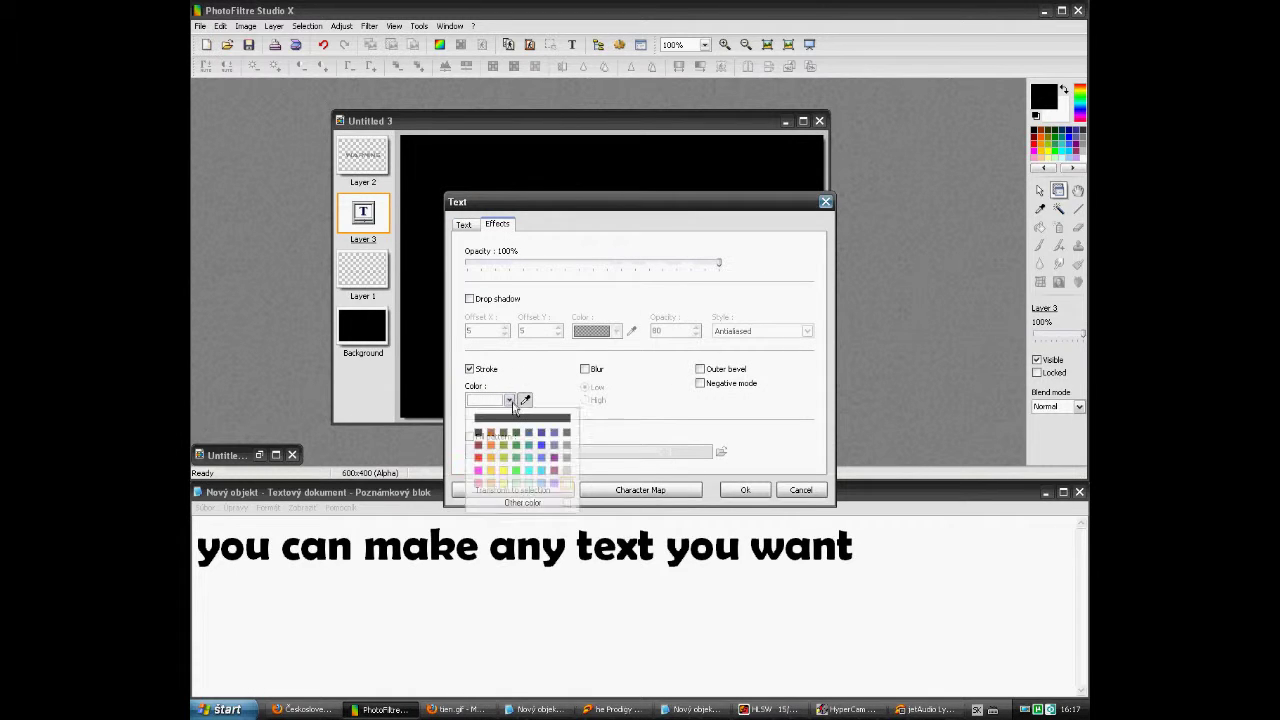
click(586, 369)
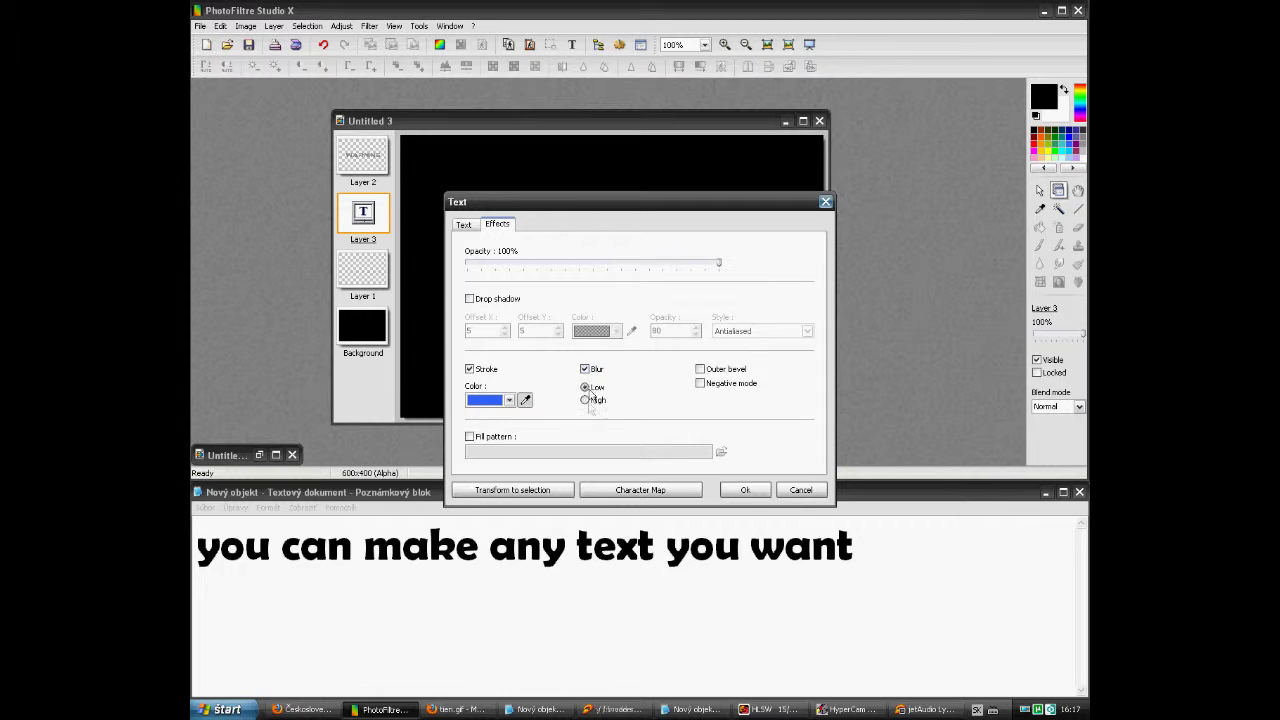
click(741, 489)
- Nudge Layer 3 slightly left and up behind the main text, and merge it with the previous layer
key(Left)
key(Left)
key(Left)
key(Up)
key(Up)
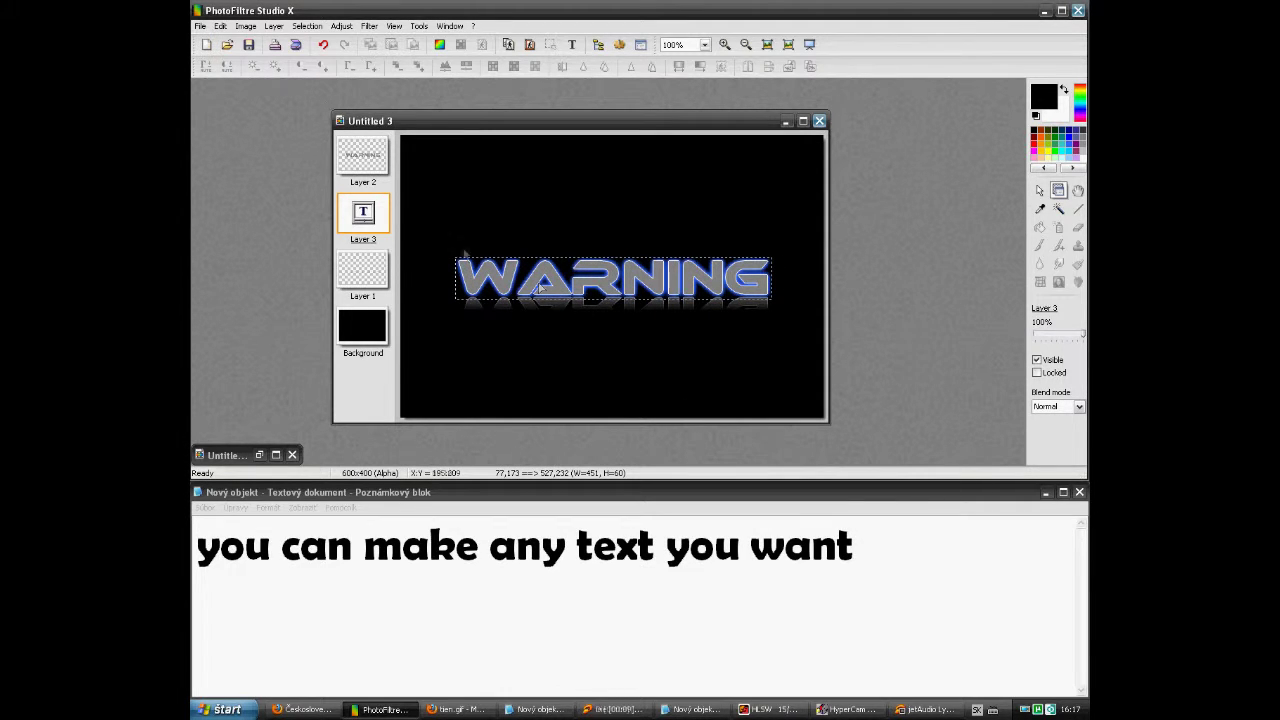
right_click(364, 221)
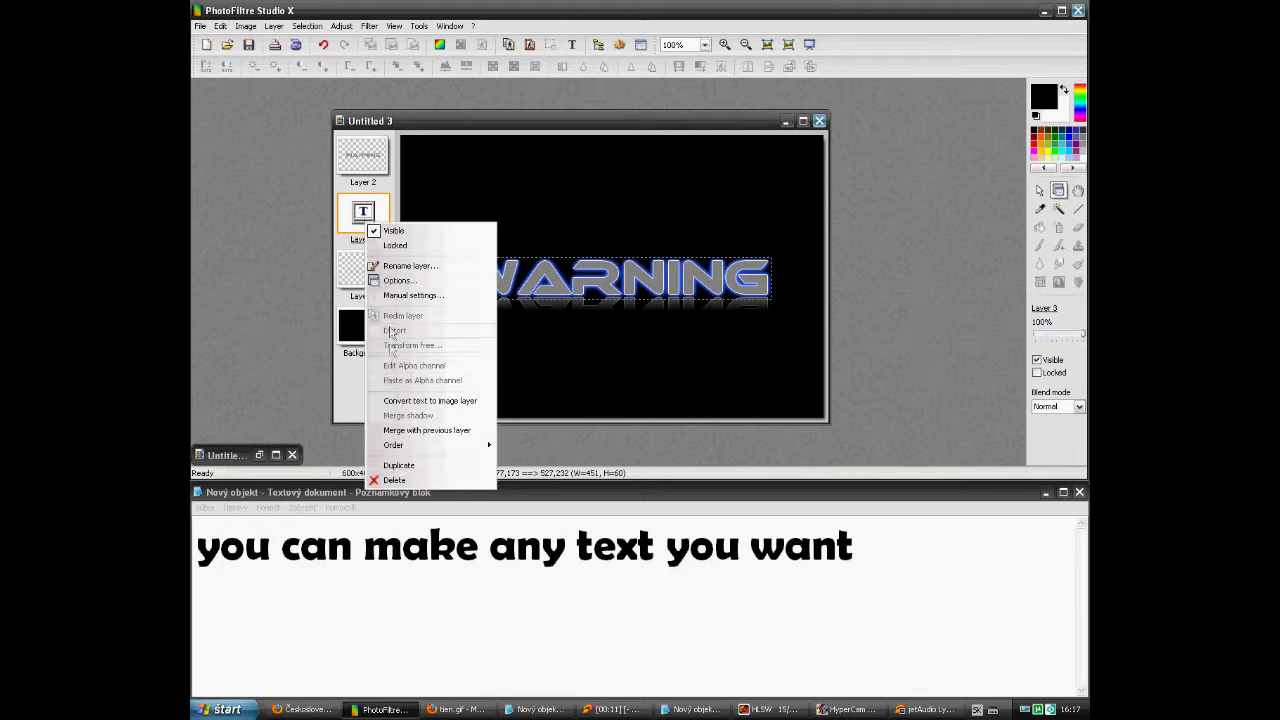
click(406, 431)
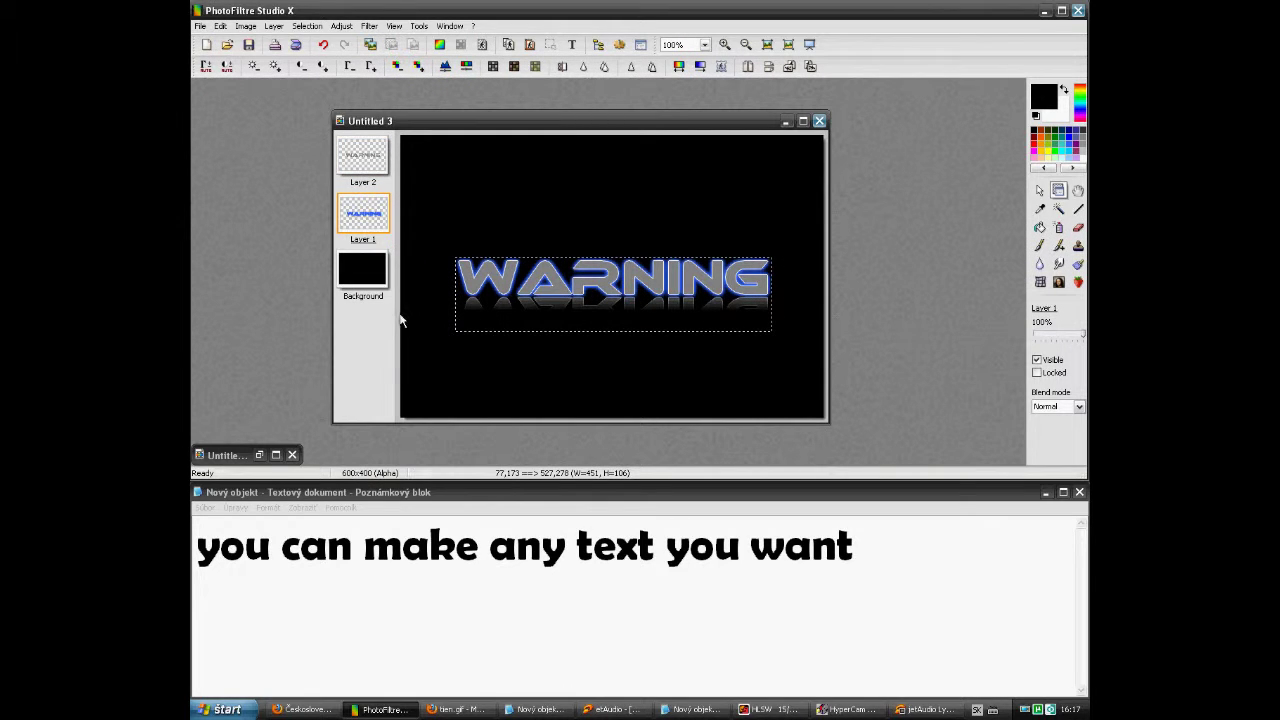
- On Layer 2, select an area about 519 × 86 px from the text's mid-height down and apply a dark gray and black duotone gradient with the bottom direction
click(366, 163)
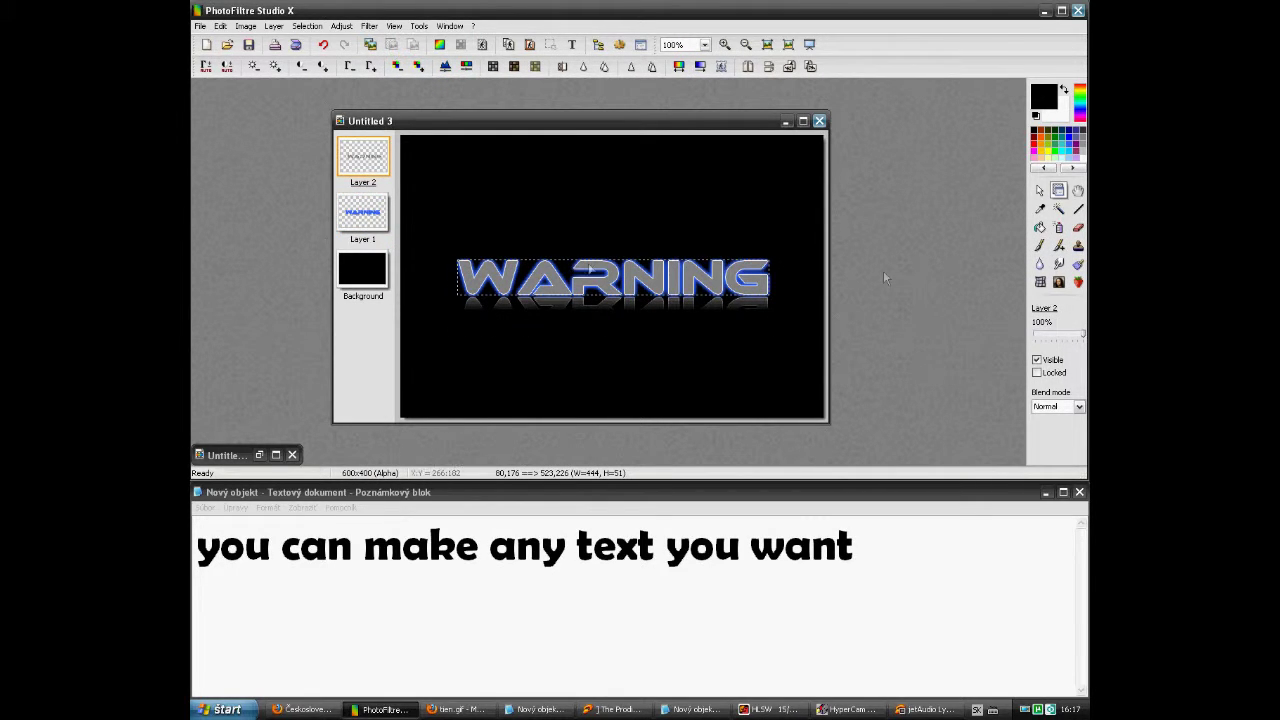
click(1040, 190)
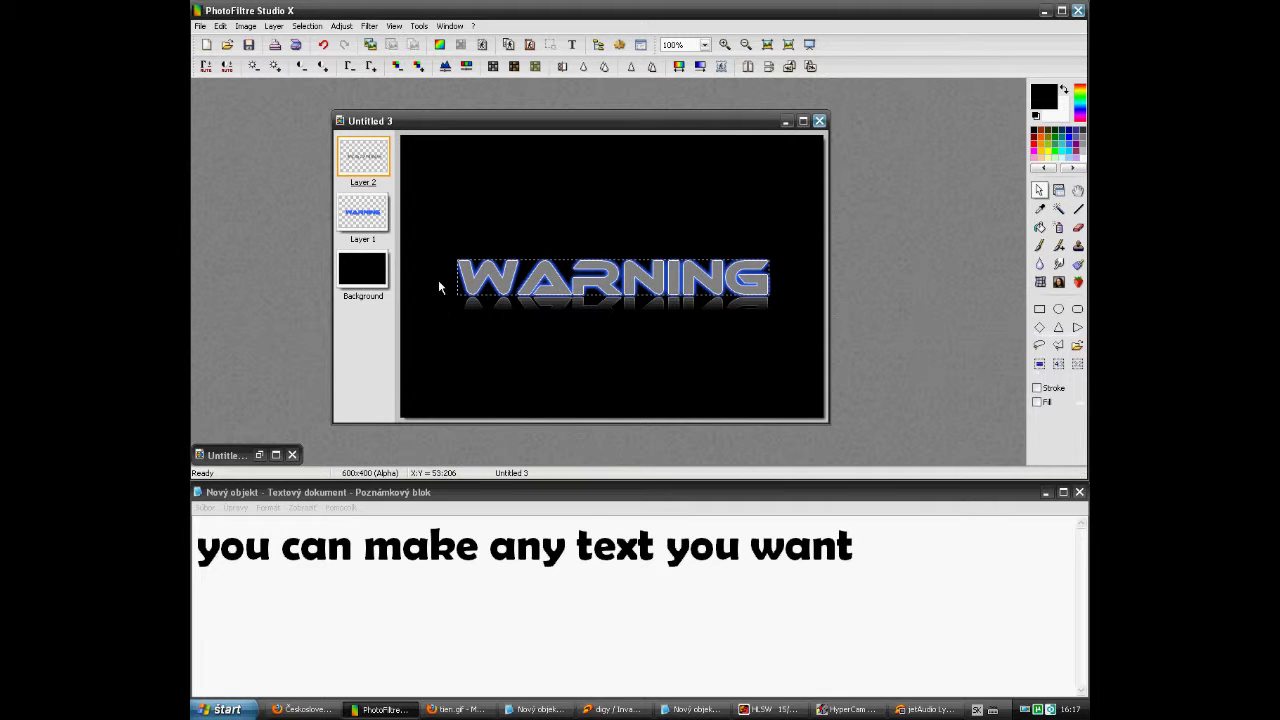
drag(437, 277, 800, 336)
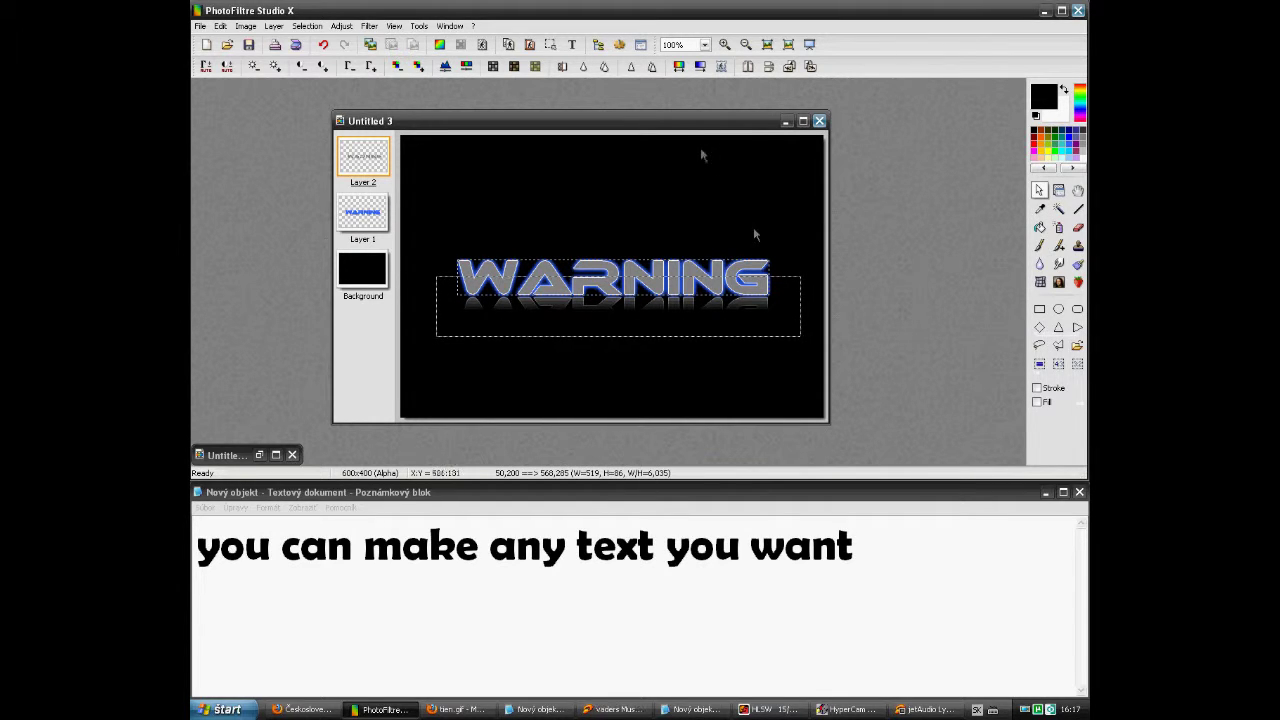
click(679, 66)
click(576, 483)
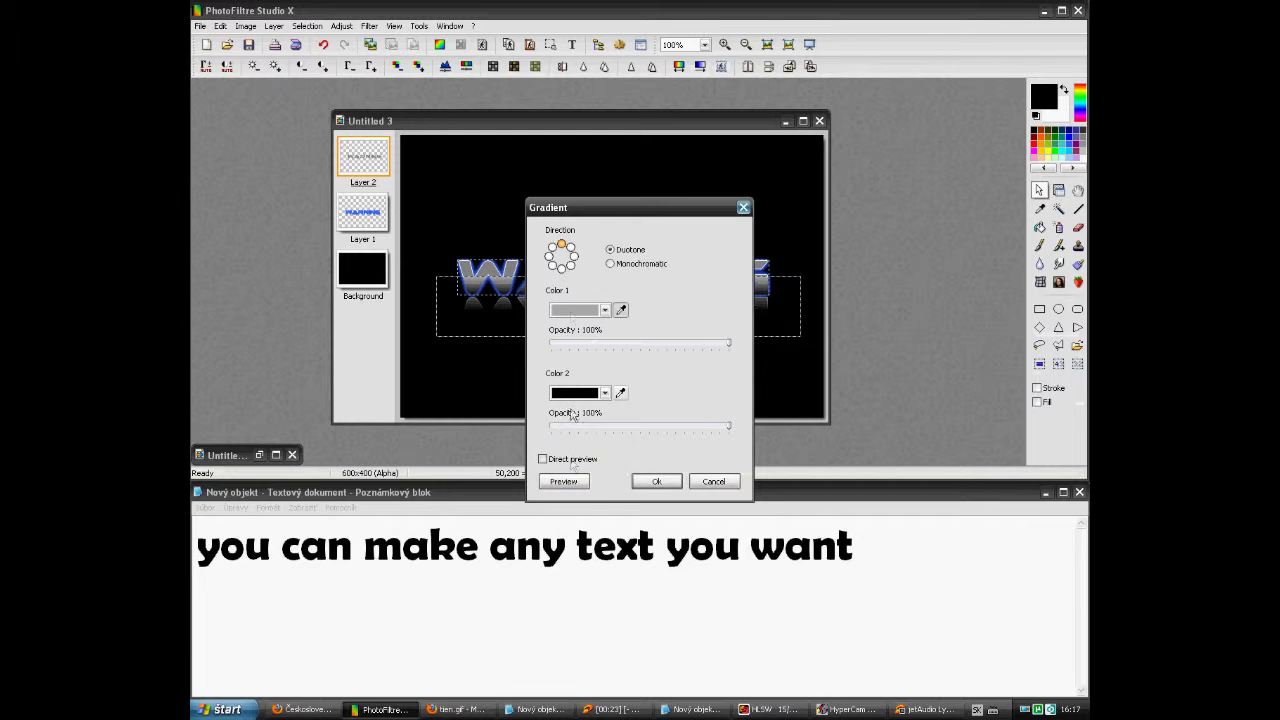
click(561, 266)
click(565, 482)
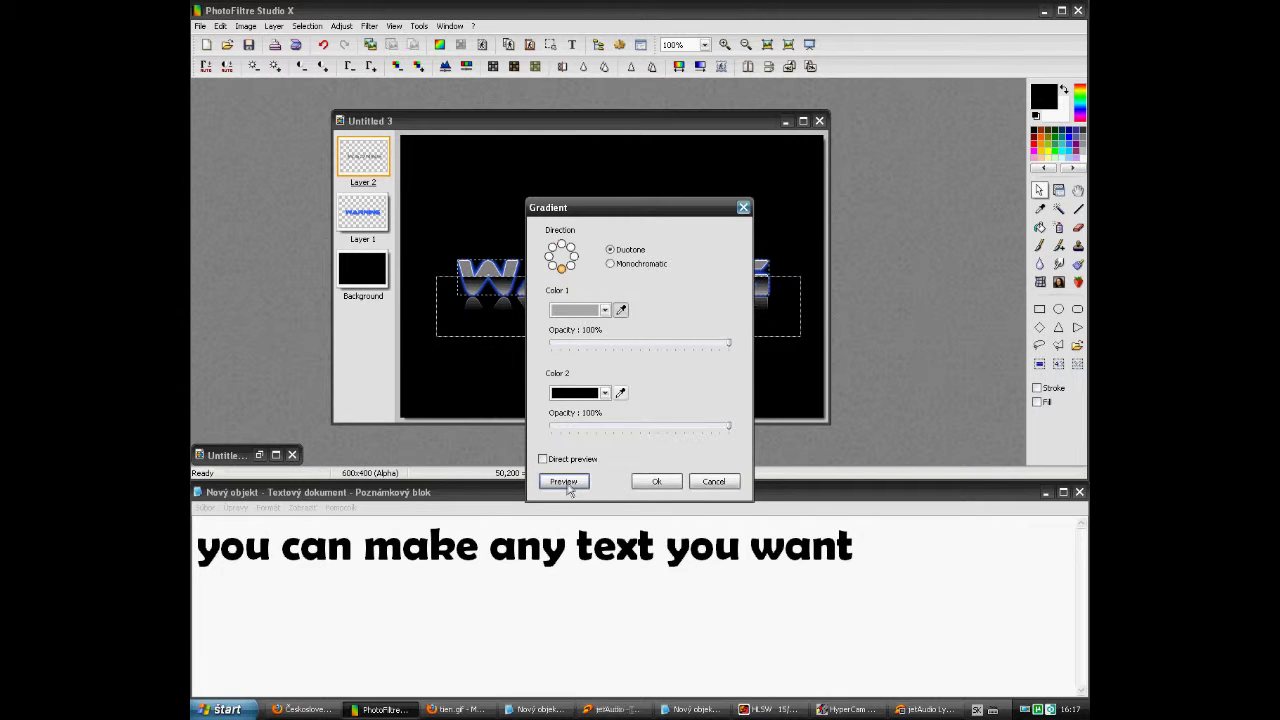
click(604, 310)
click(650, 343)
click(563, 481)
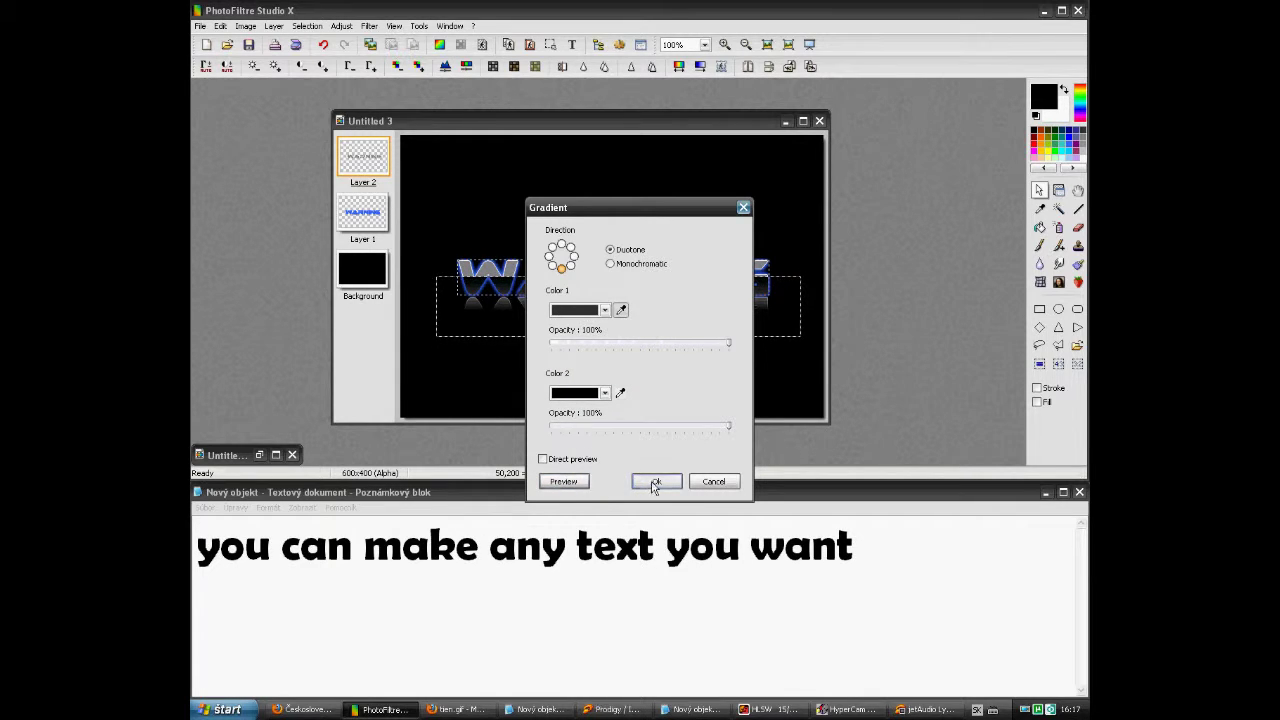
click(655, 482)
- Resize the rectangular selection to cover only the upper half of the WARNING text, about 519 × 29 px
mouse_move(617, 334)
mouse_down()
mouse_move(616, 291)
mouse_move(620, 309)
mouse_up()
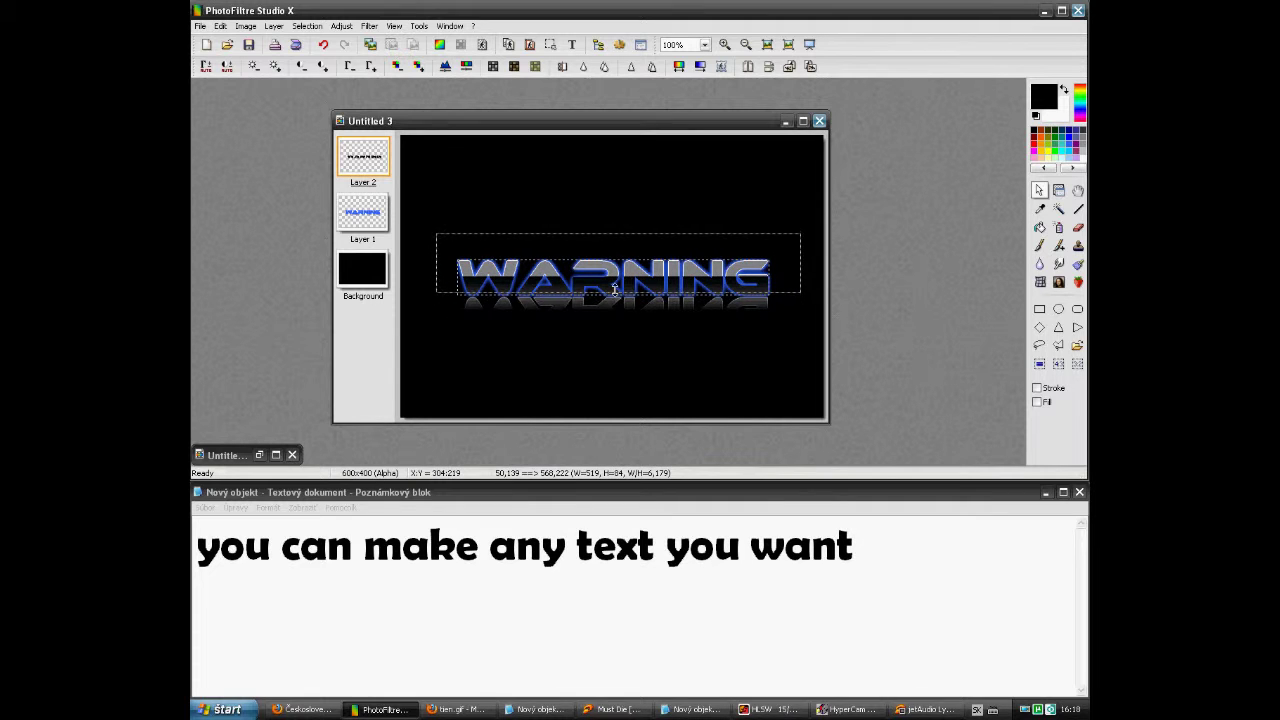
scroll(615, 289, up, 2)
drag(618, 304, 618, 302)
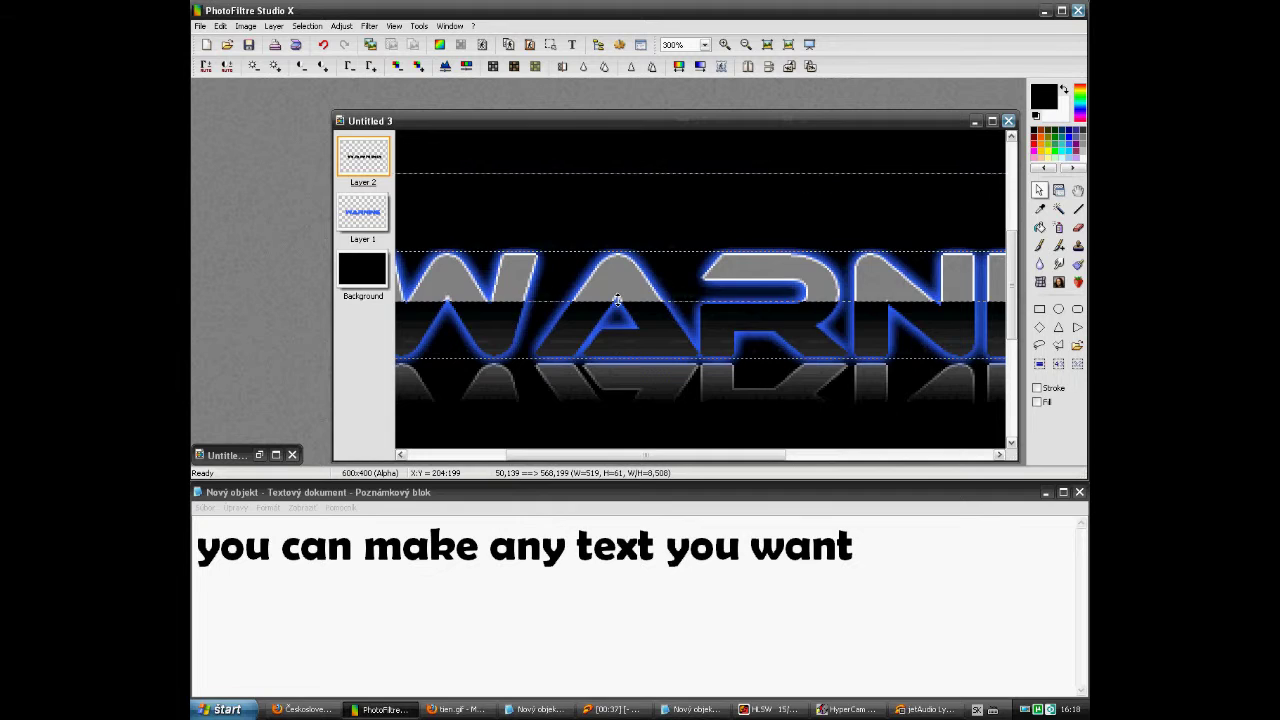
scroll(617, 297, down, 4)
scroll(709, 171, up, 3)
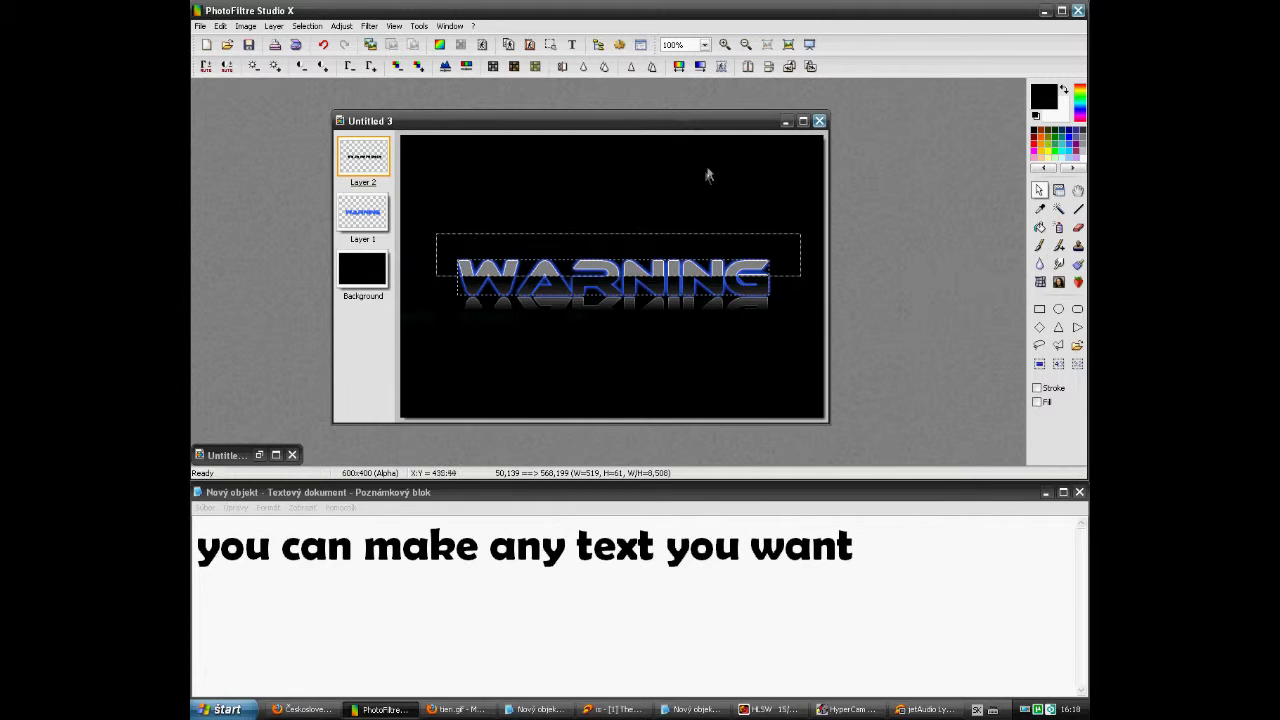
scroll(694, 124, down, 2)
click(700, 66)
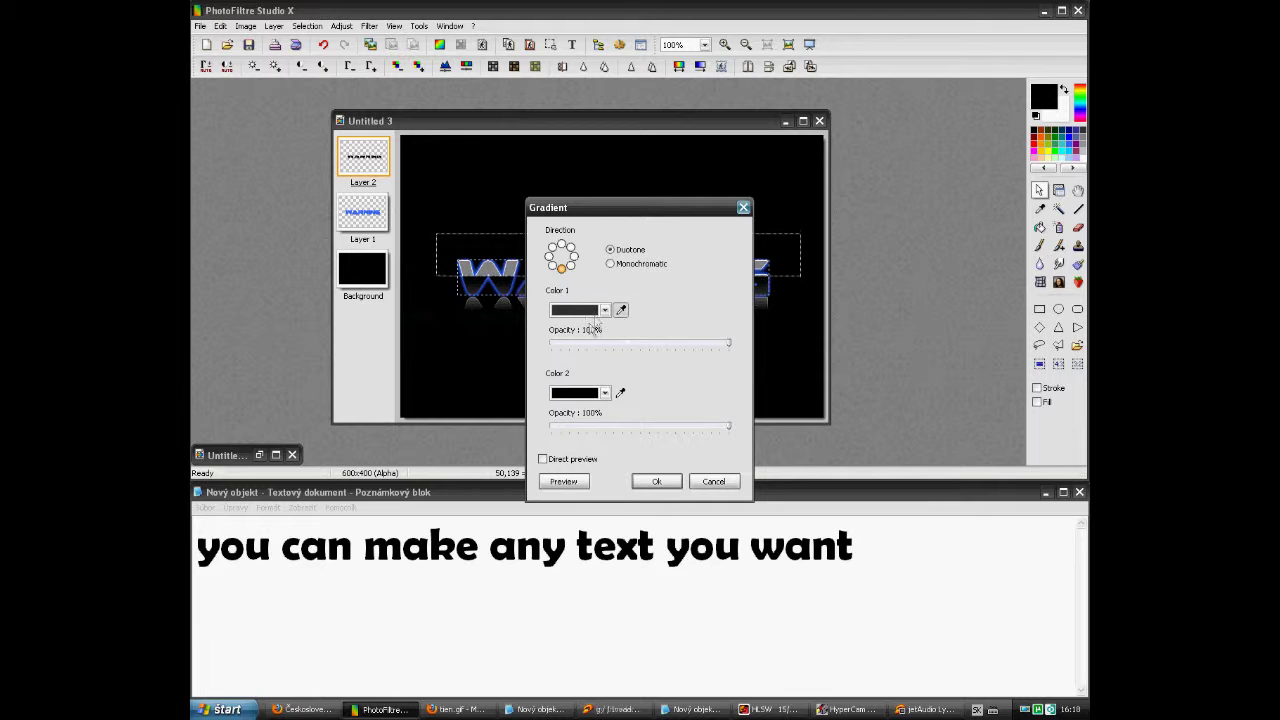
click(713, 481)
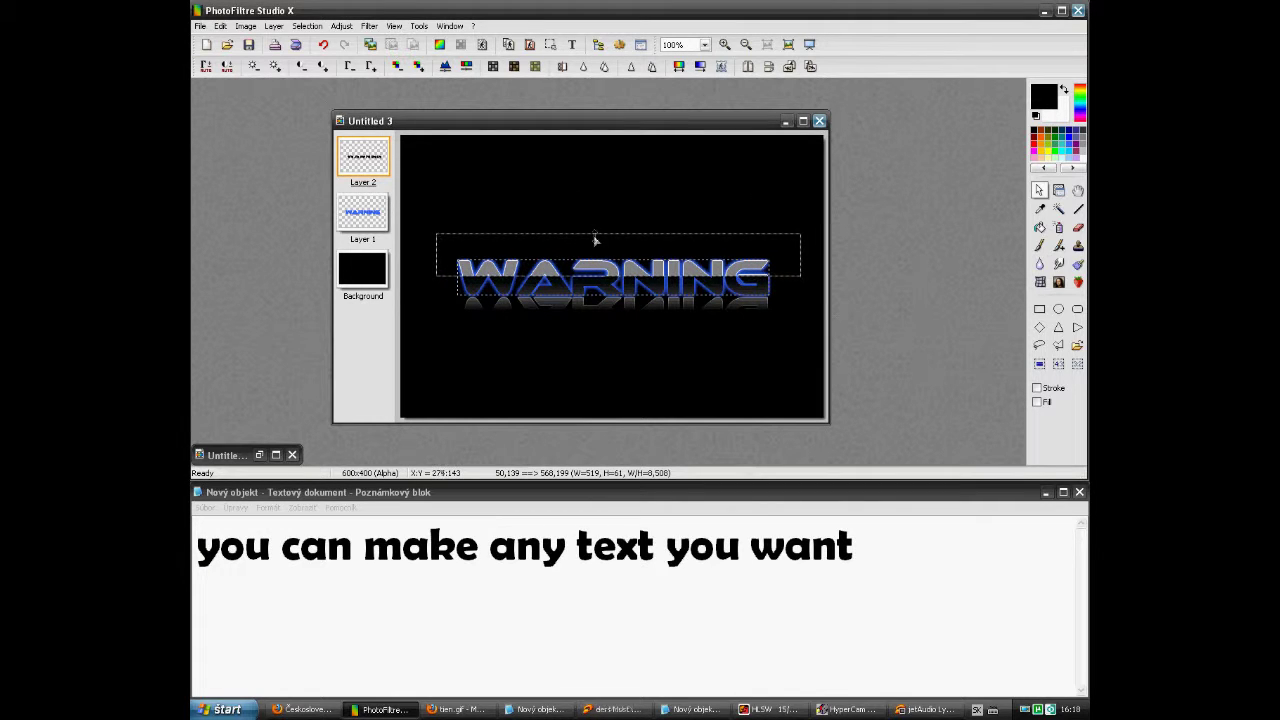
drag(595, 236, 595, 257)
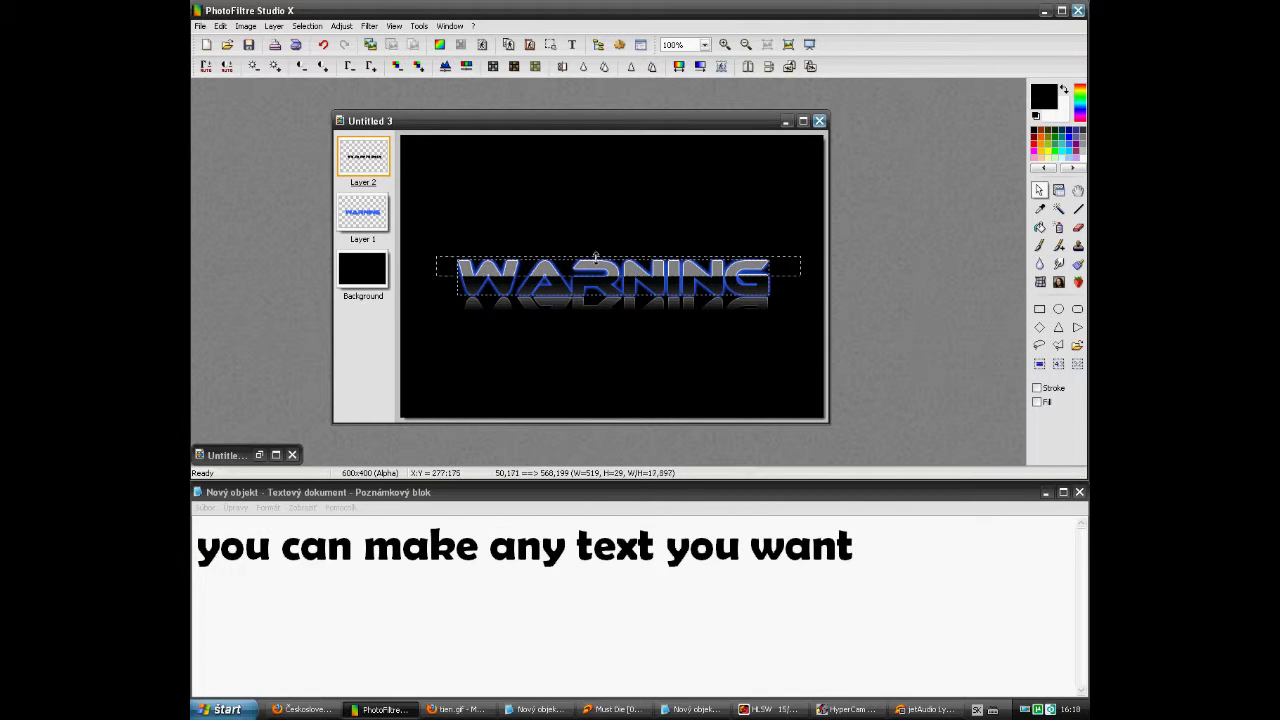
- Apply a duotone gradient to the selected upper half, with light gray as Color 1, medium gray as Color 2, and the top direction
click(700, 67)
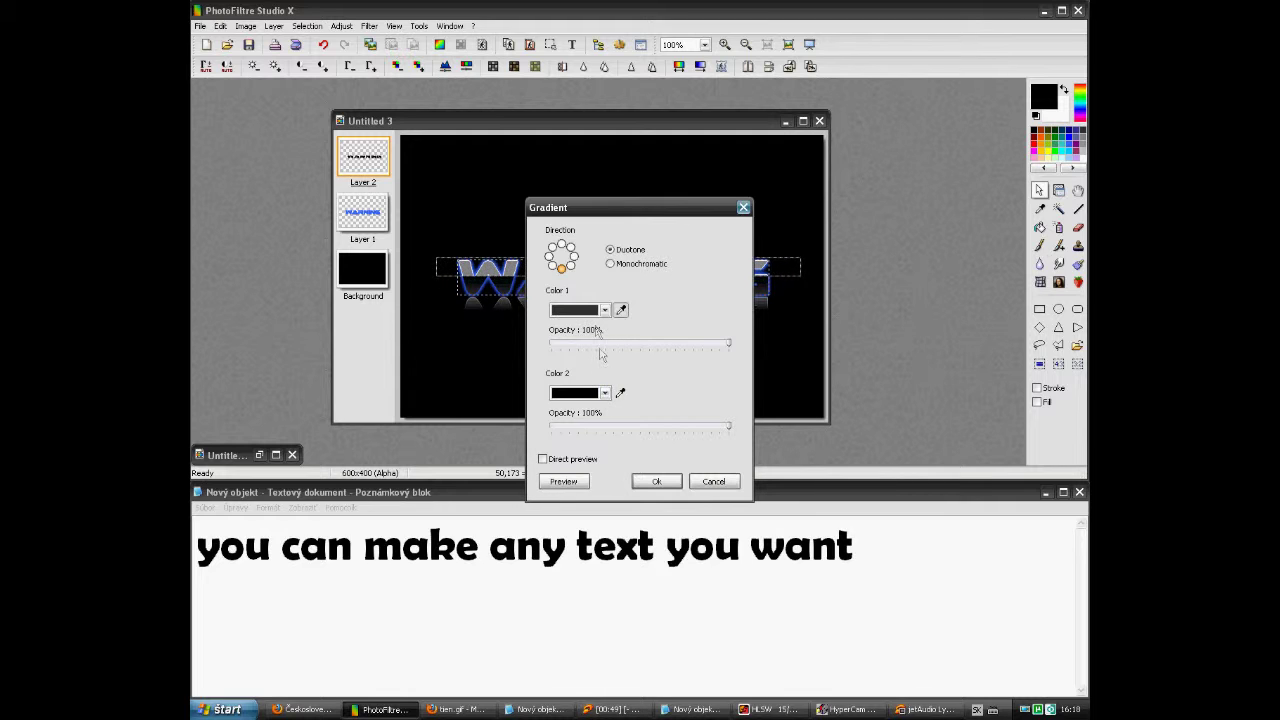
click(605, 393)
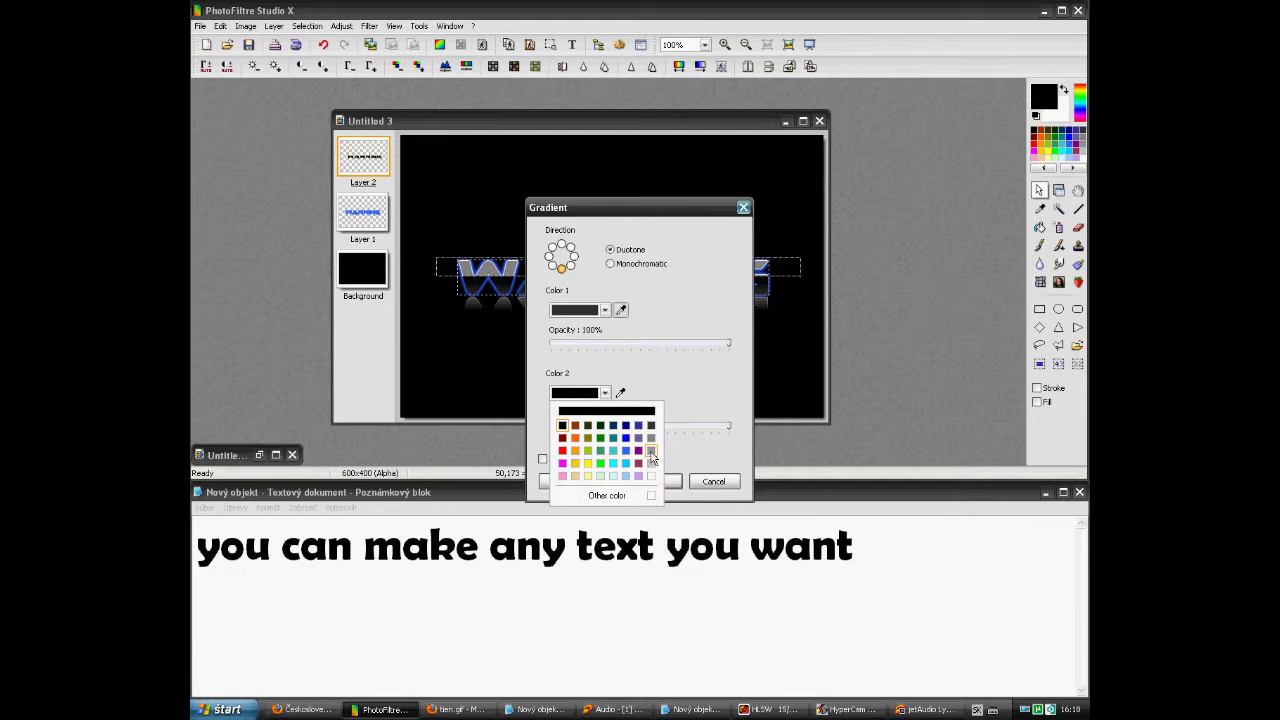
click(651, 452)
click(605, 310)
click(651, 380)
click(582, 482)
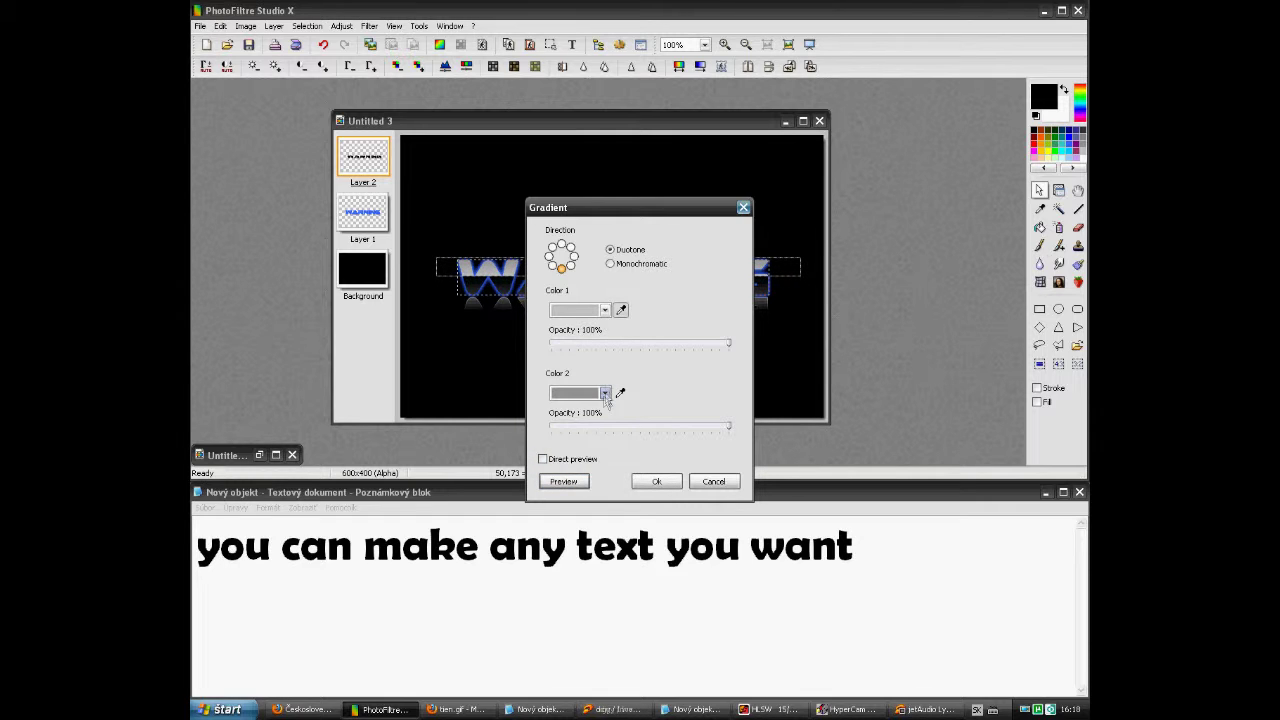
click(605, 393)
click(650, 452)
click(582, 482)
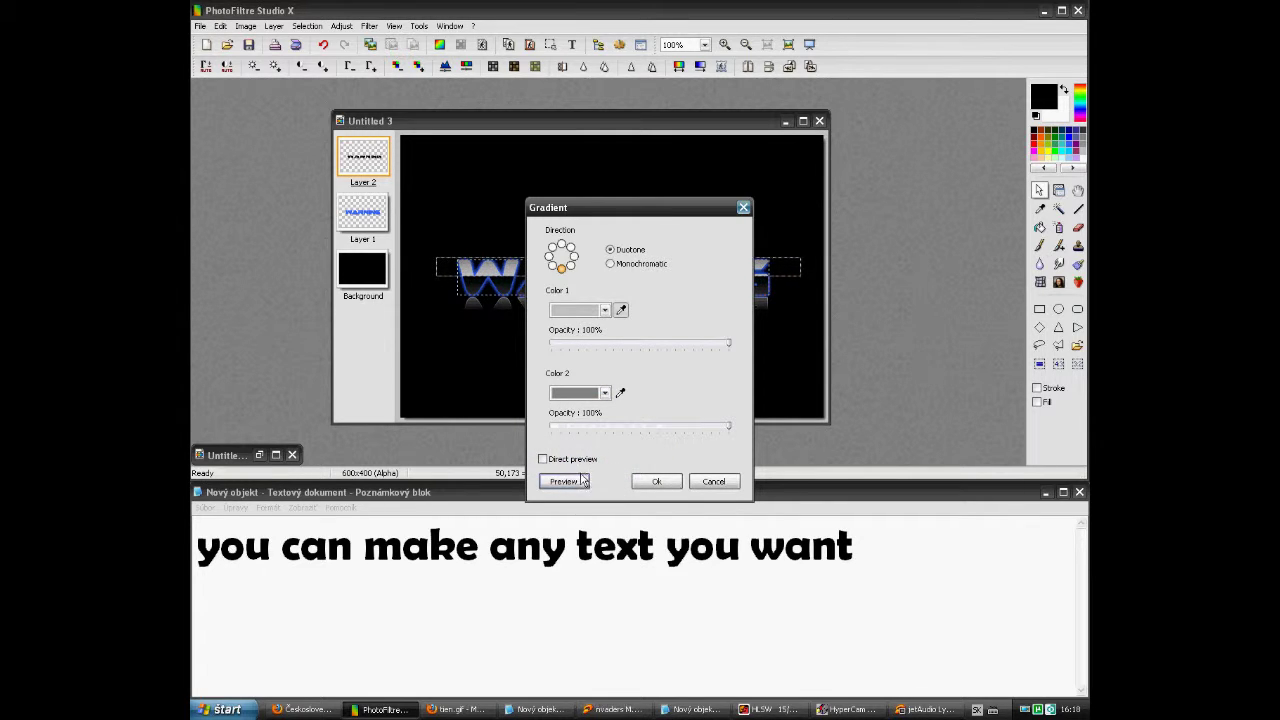
click(561, 244)
click(563, 481)
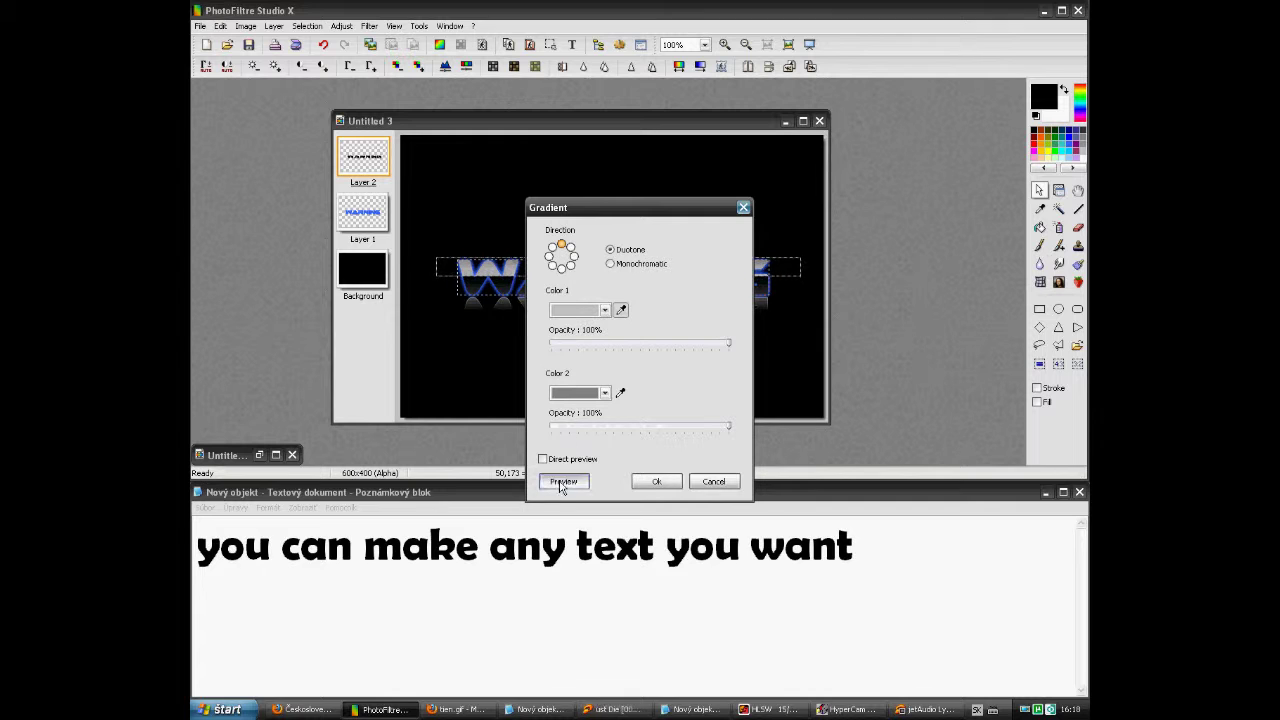
click(650, 482)
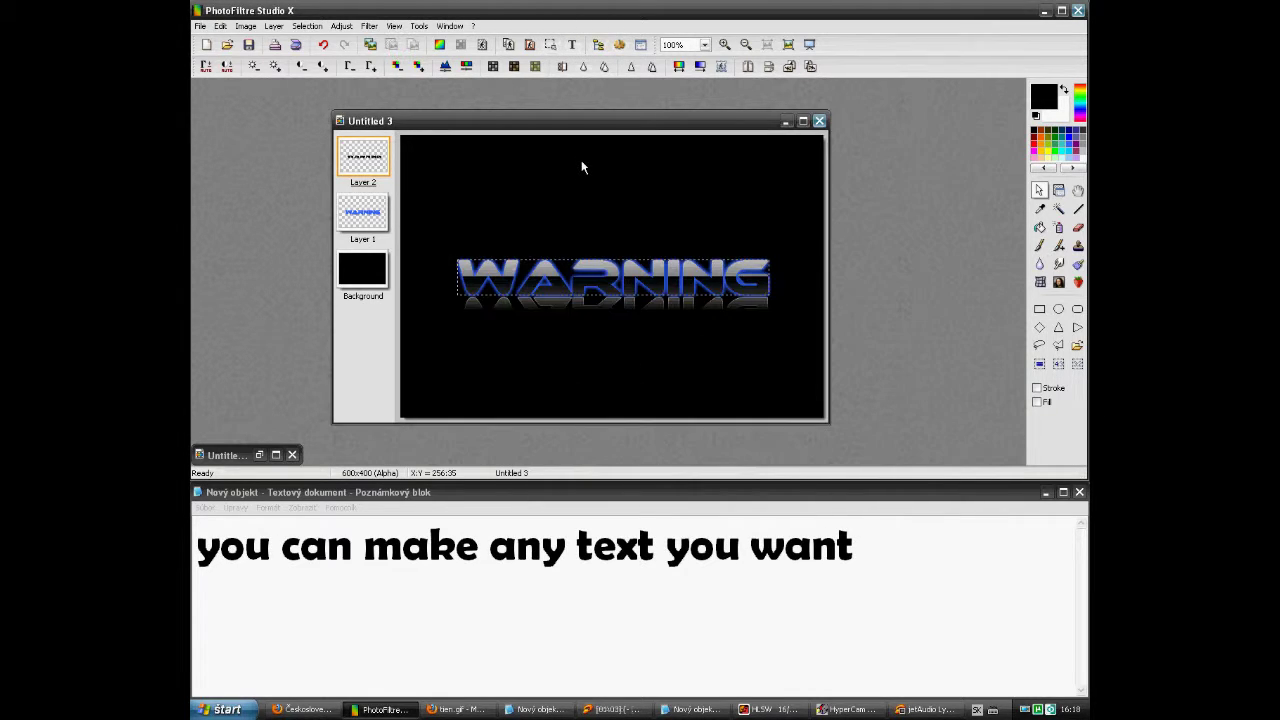
- Select the Background layer and replace the note's text with "THANKS FOR WATCHING"
click(362, 271)
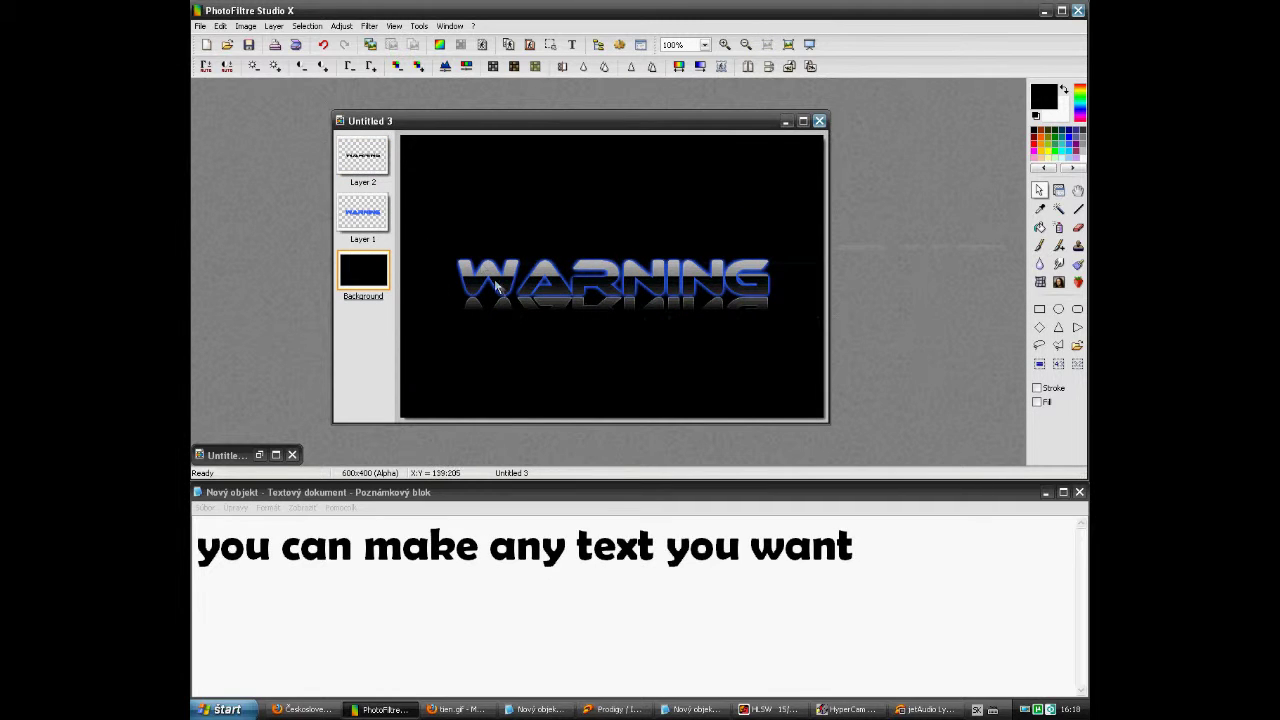
scroll(511, 292, down, 1)
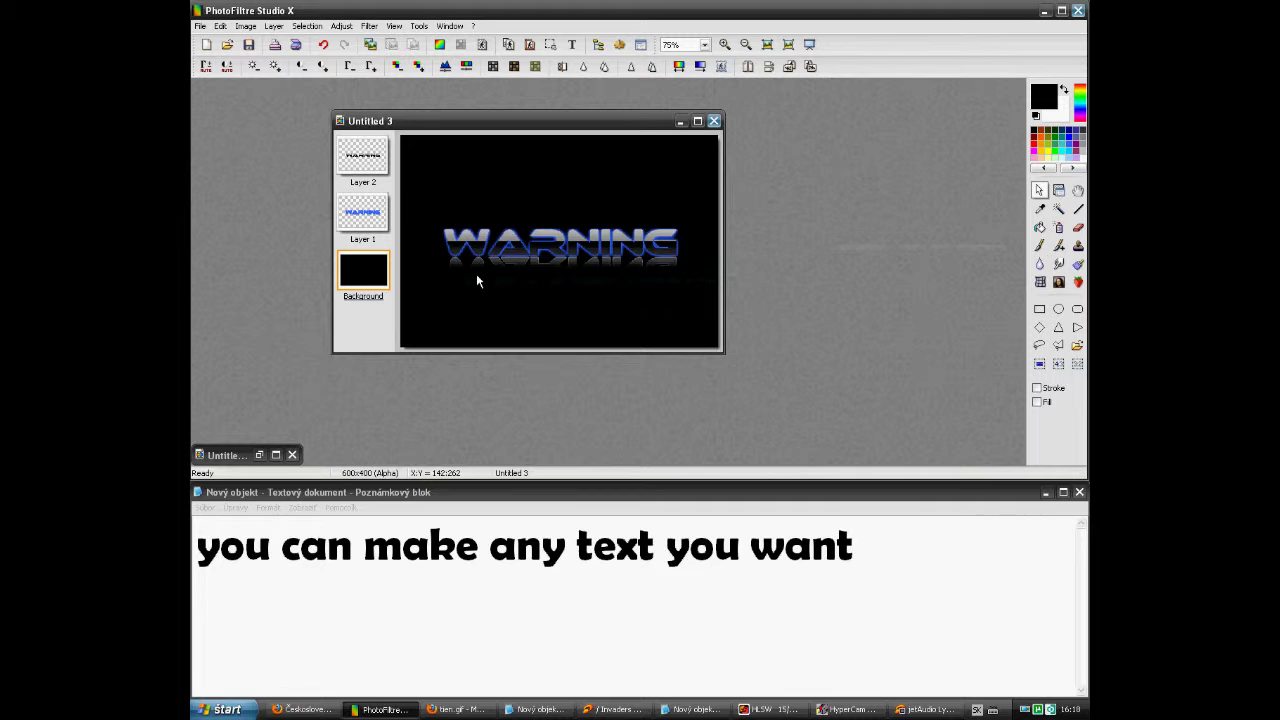
scroll(477, 281, up, 1)
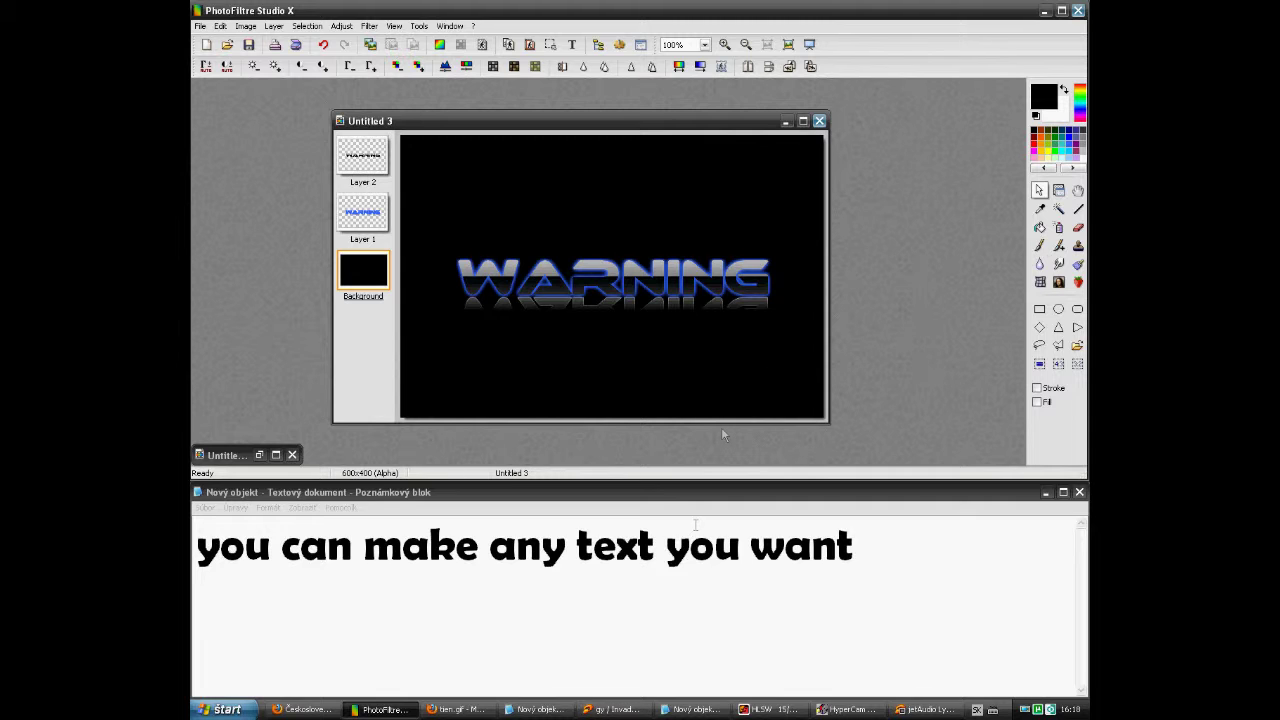
drag(905, 546, 206, 546)
text(THANKS FOR WATCHING)
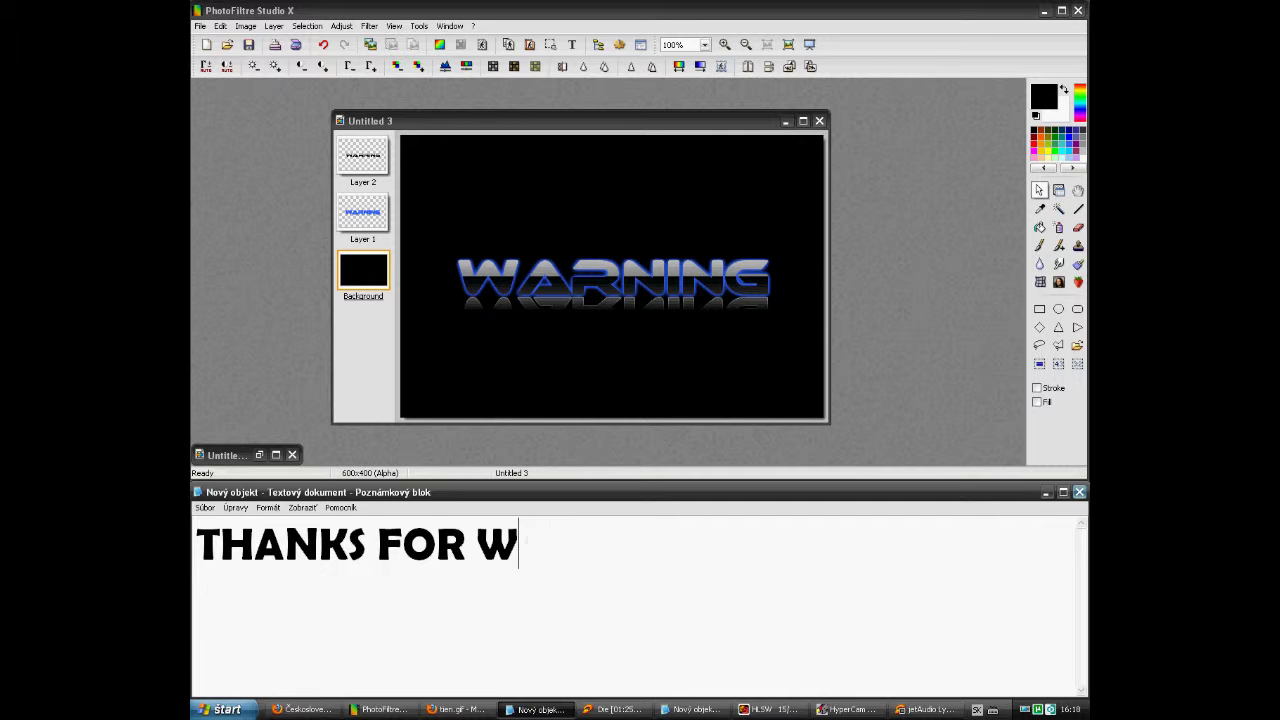